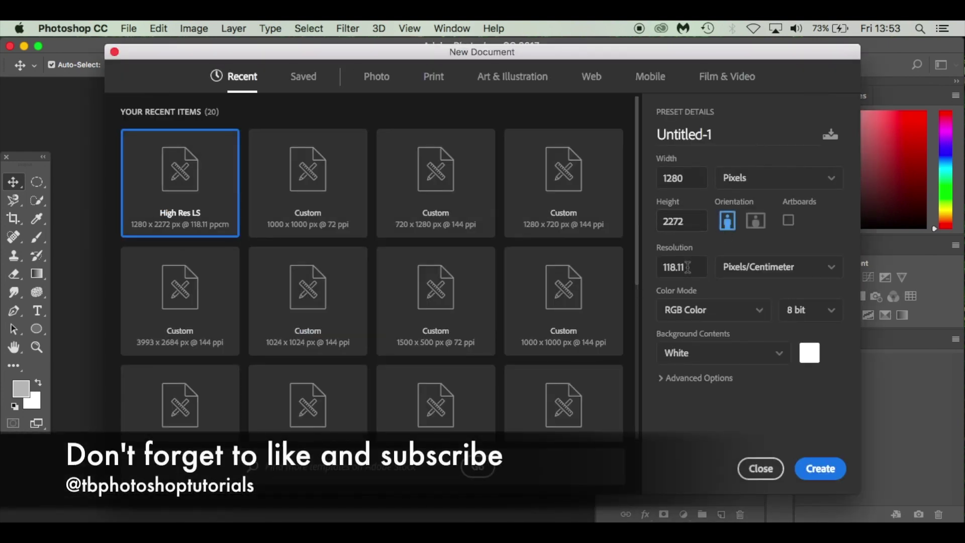
Create the 1280 x 2272 px document and fill its background with grey b5b5b5
left_click(828, 470)
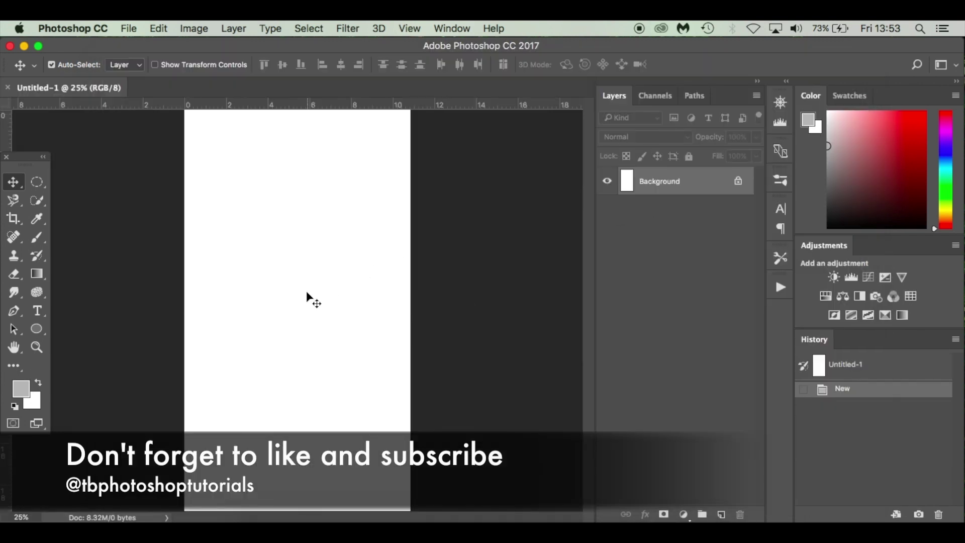
left_click(21, 393)
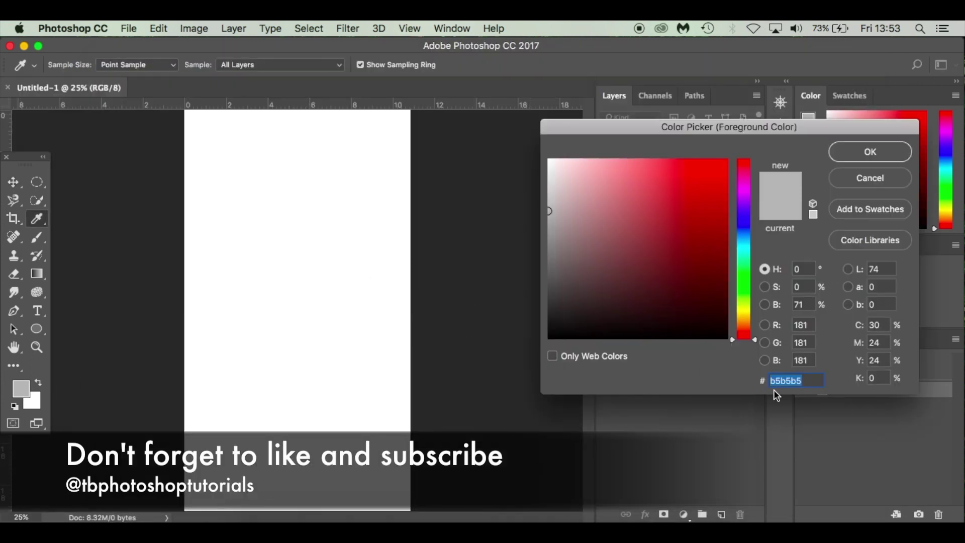
left_click(858, 153)
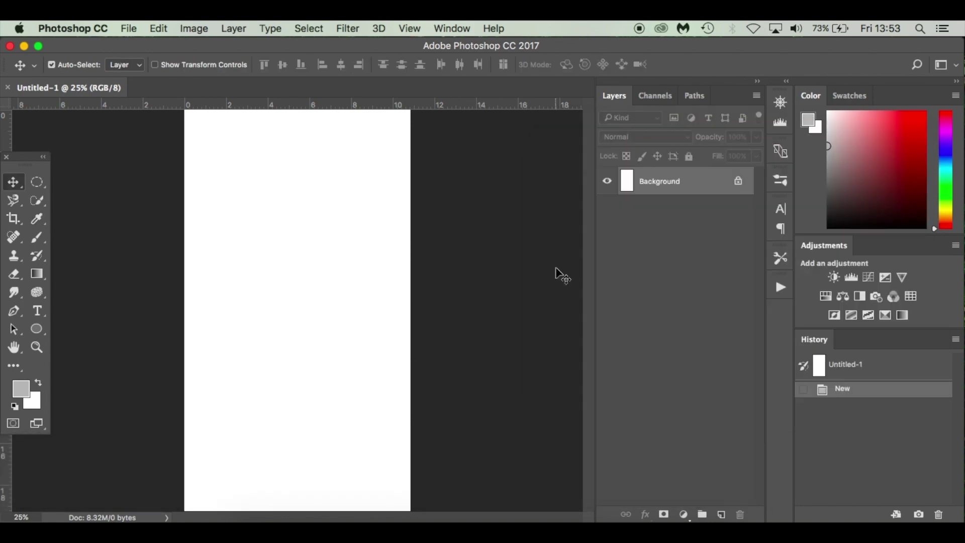
key("alt+BackSpace")
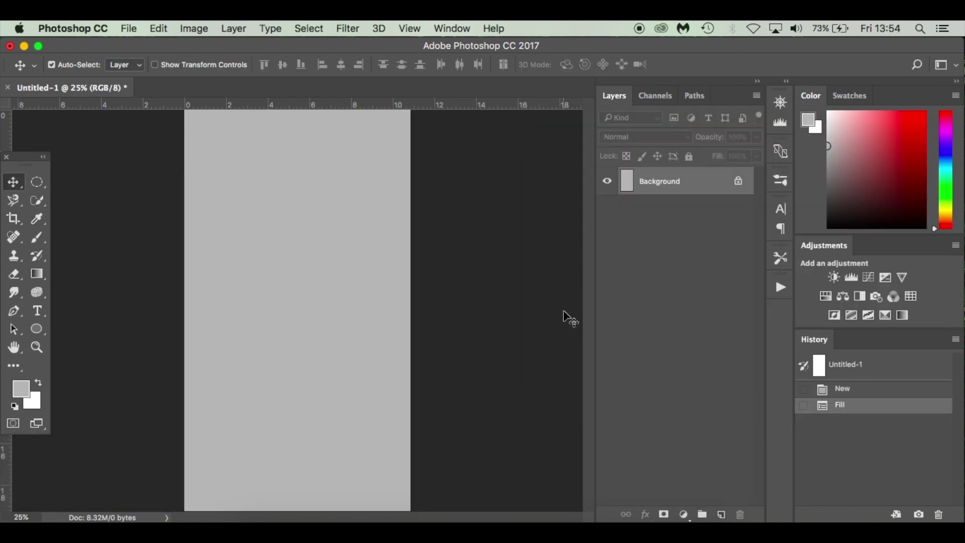
Place the Emirates Stadium photo in the document, enlarged beyond the canvas width and moved to the upper part
left_click(267, 513)
left_click_drag(347, 149, 297, 414)
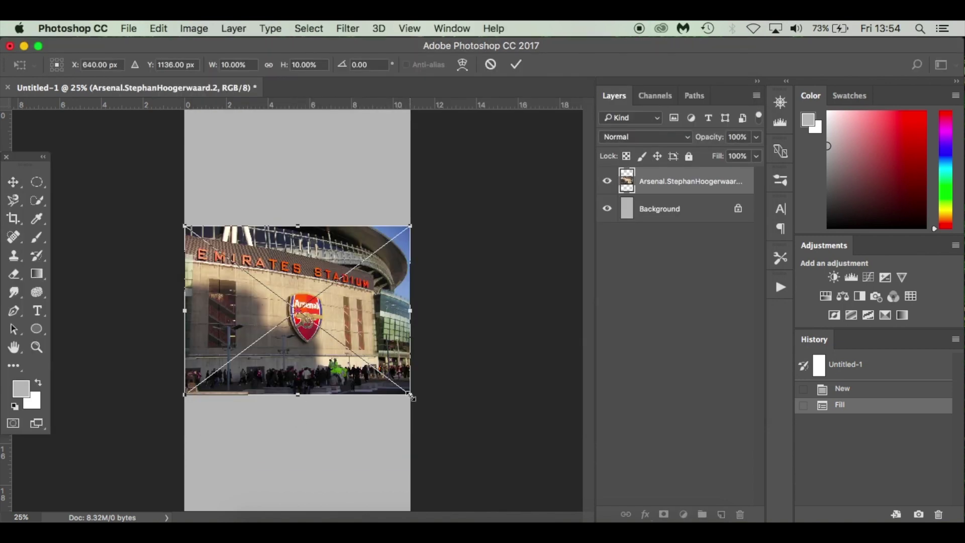
left_click_drag(411, 397, 454, 444)
left_click_drag(429, 345, 424, 278)
Set the stadium layer's blend mode to Soft Light and its opacity to 59%
left_click(654, 137)
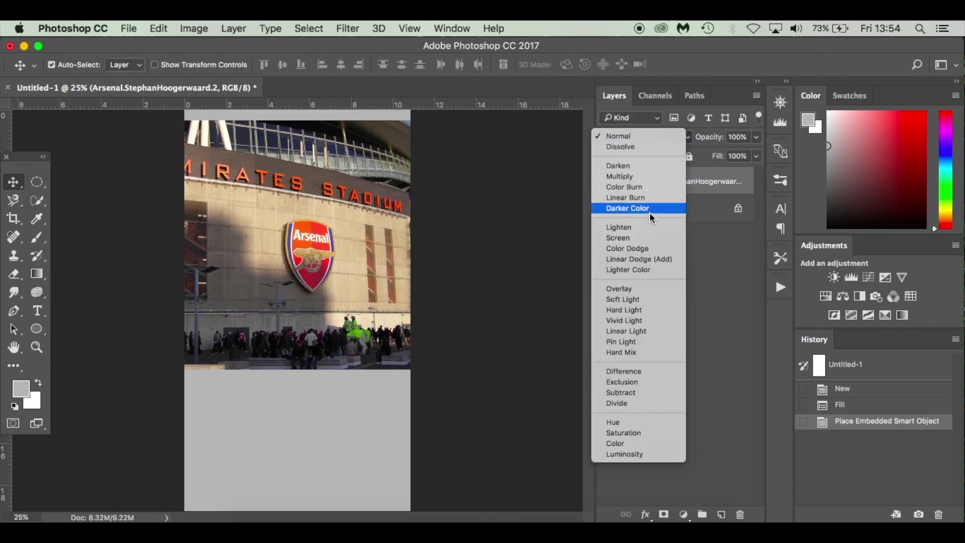
left_click(654, 302)
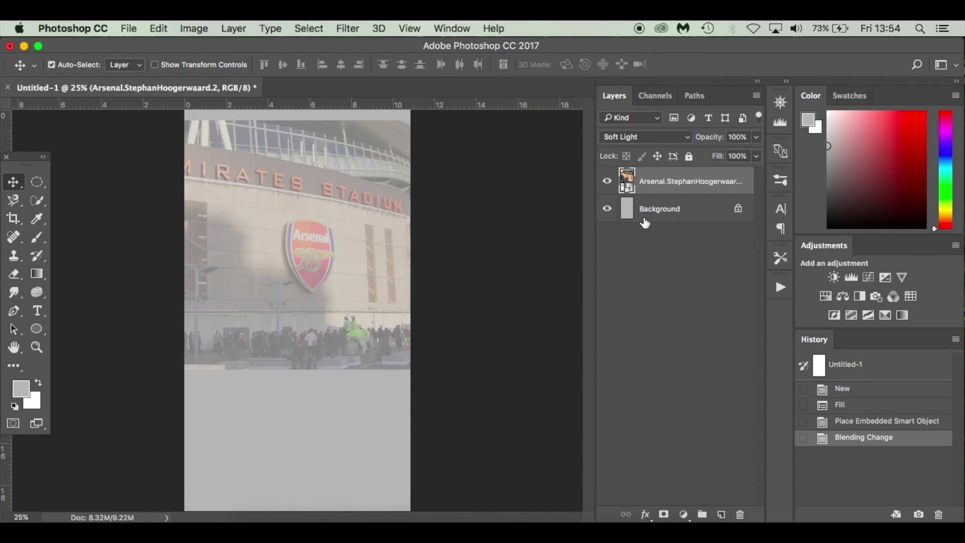
mouse_move(758, 156)
left_mouse_down()
mouse_move(711, 168)
mouse_move(757, 171)
left_mouse_up()
left_click(758, 139)
left_click_drag(706, 150, 728, 156)
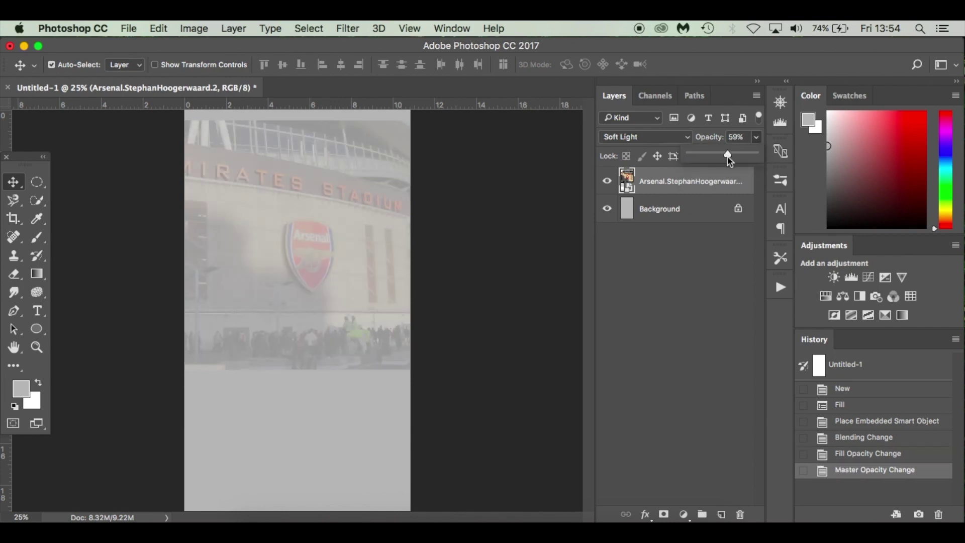
Desaturate the stadium layer with a Hue/Saturation adjustment and collapse its smart filter list
left_click(197, 29)
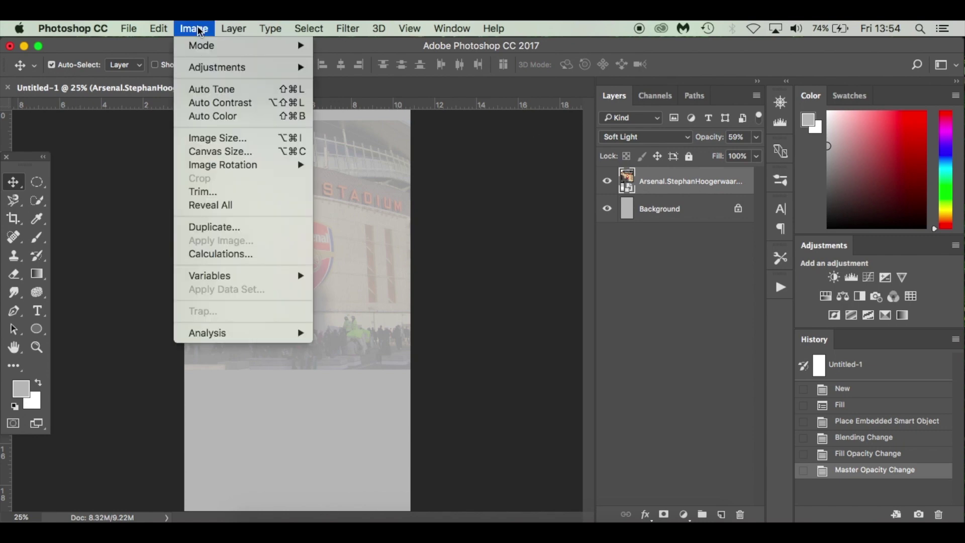
mouse_move(216, 67)
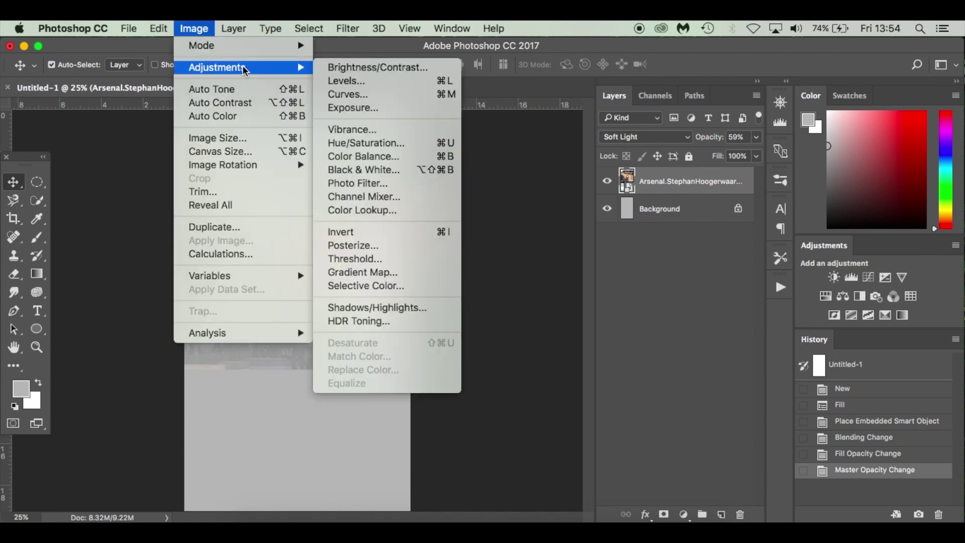
left_click(395, 147)
left_click_drag(448, 276, 367, 260)
left_click(600, 168)
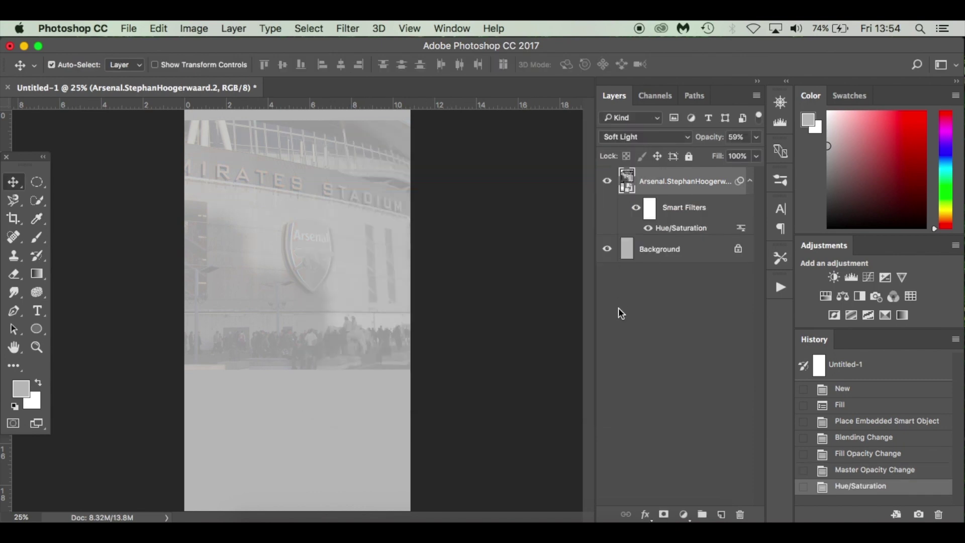
left_click(749, 190)
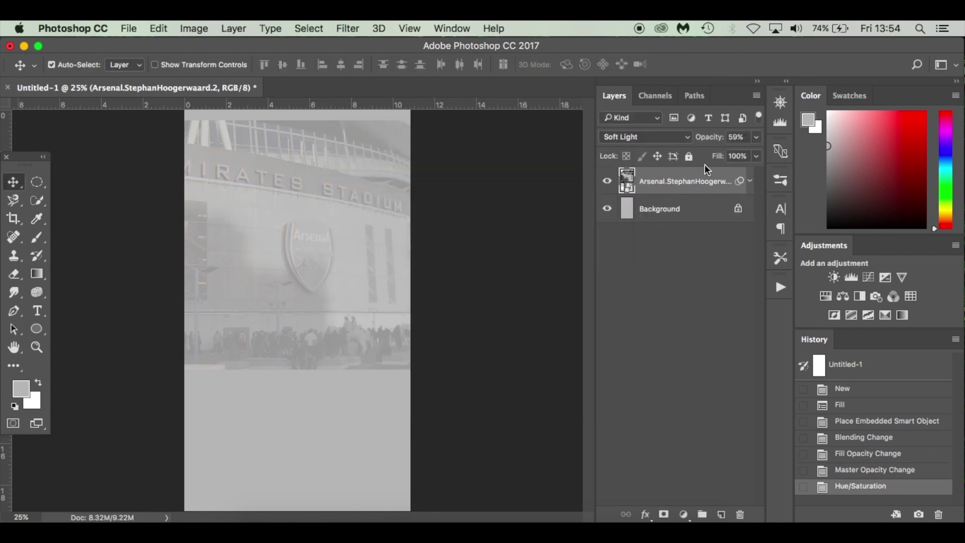
Raise the stadium layer's opacity to 100%
left_click(756, 137)
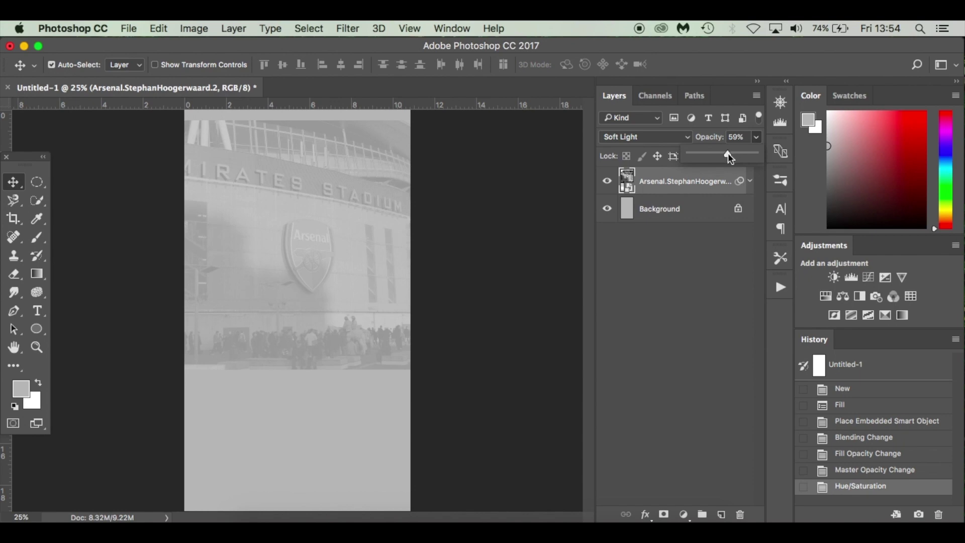
left_click_drag(728, 153, 755, 153)
left_click(478, 249)
Add a layer mask to the stadium layer and set up a 900 px cloud brush with 30% flow
left_click(676, 182)
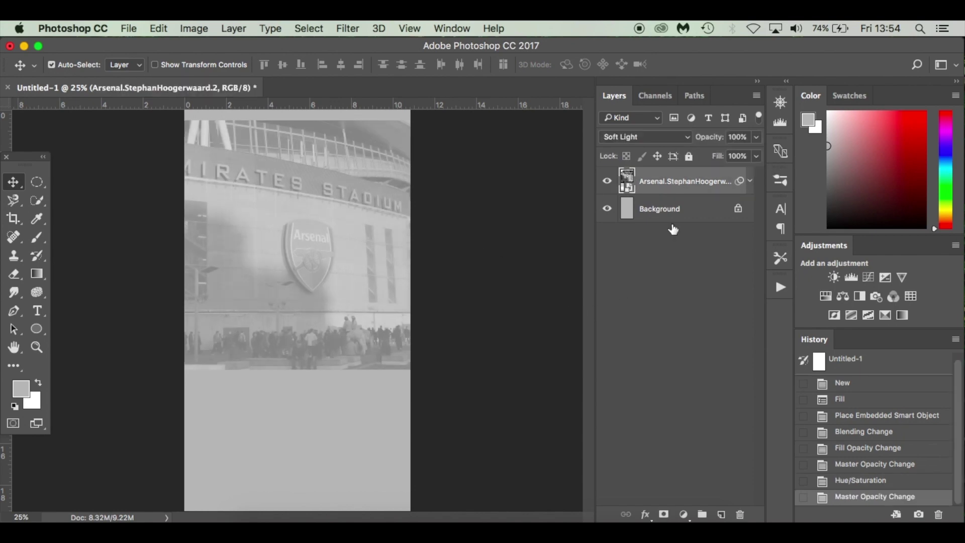
left_click(663, 514)
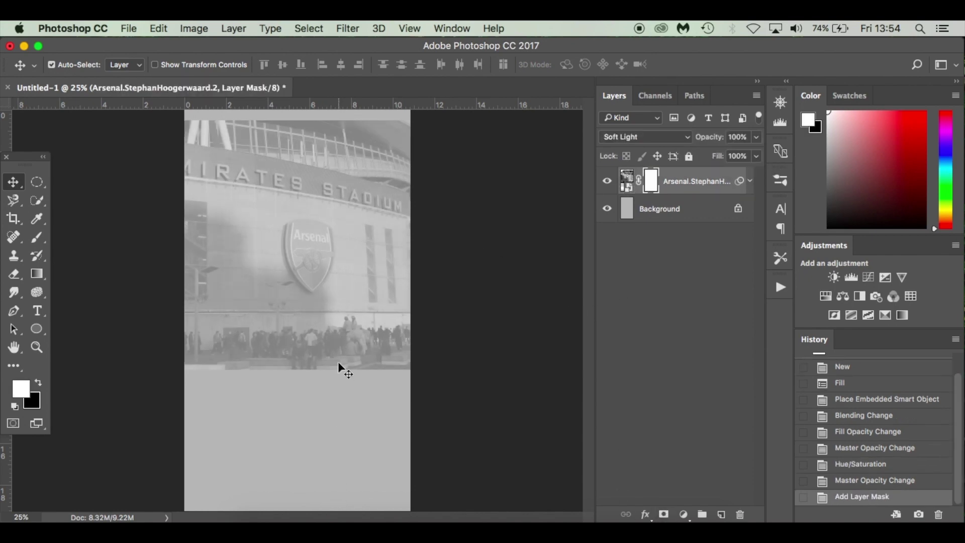
key("b")
key("bracketright")
key("bracketright")
key("bracketright")
key("bracketright")
key("bracketright")
key("bracketright")
key("bracketright")
mouse_move(341, 386)
left_mouse_down()
mouse_move(422, 364)
mouse_move(382, 371)
left_mouse_up()
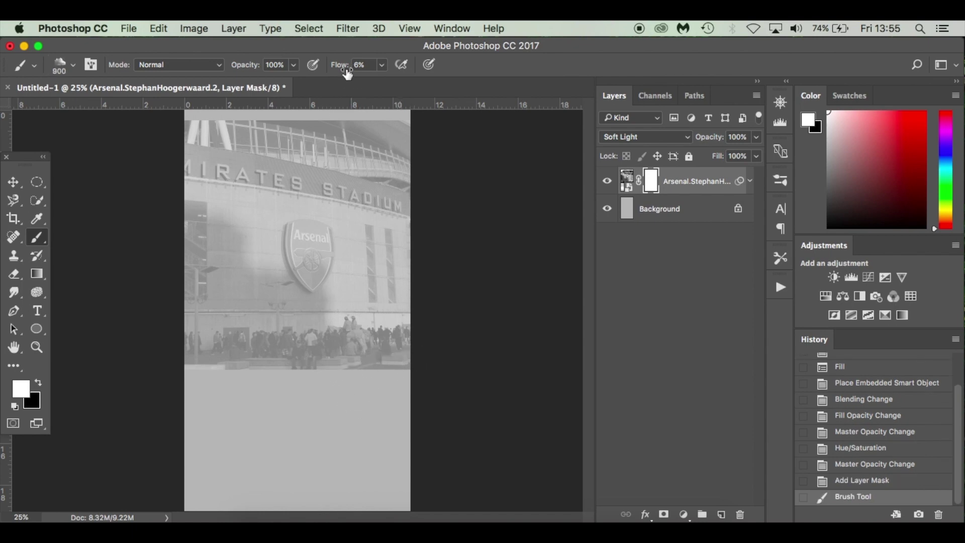
left_click(382, 65)
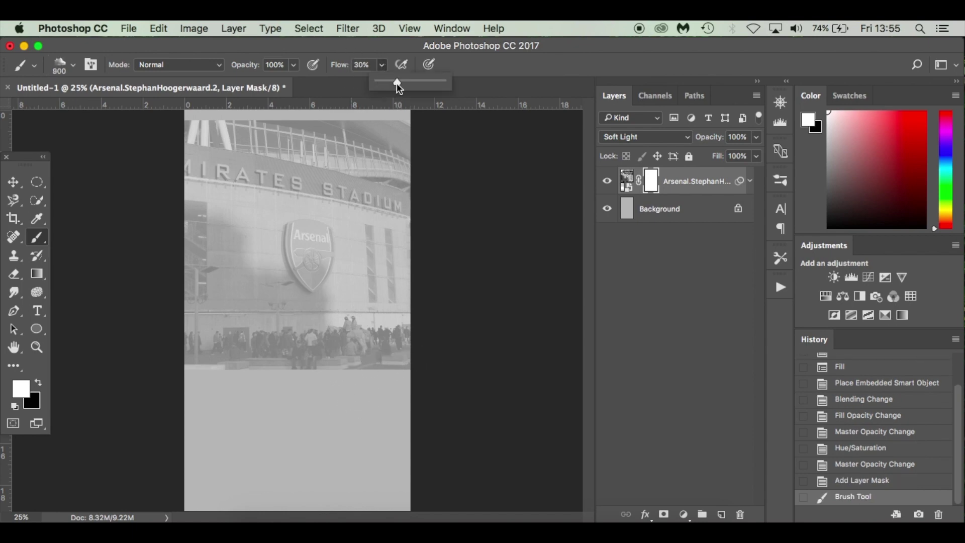
Reduce the brush to 600 px and paint black on the mask along the stadium photo's lower edge to fade it
left_click(402, 372)
mouse_move(404, 379)
left_mouse_down()
mouse_move(339, 393)
mouse_move(352, 387)
left_mouse_up()
key("bracketleft")
key("bracketleft")
key("bracketleft")
right_click(382, 376)
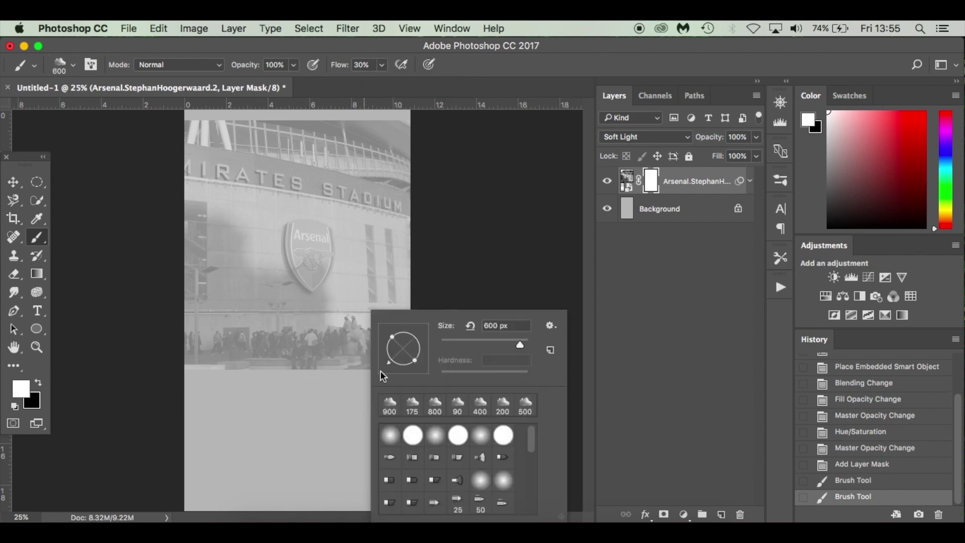
left_click(337, 383)
mouse_move(425, 373)
left_mouse_down()
mouse_move(302, 382)
mouse_move(212, 374)
left_mouse_up()
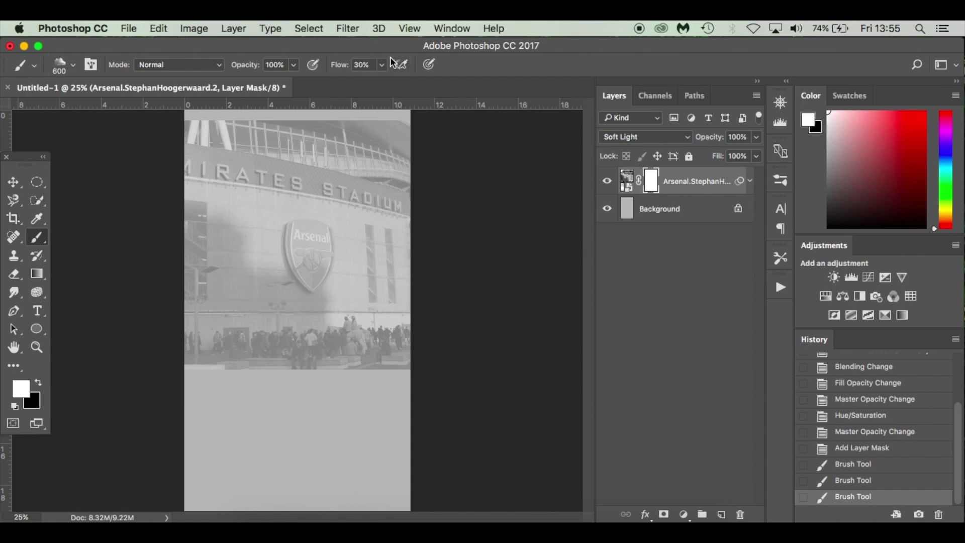
key("x")
left_click_drag(196, 381, 151, 365)
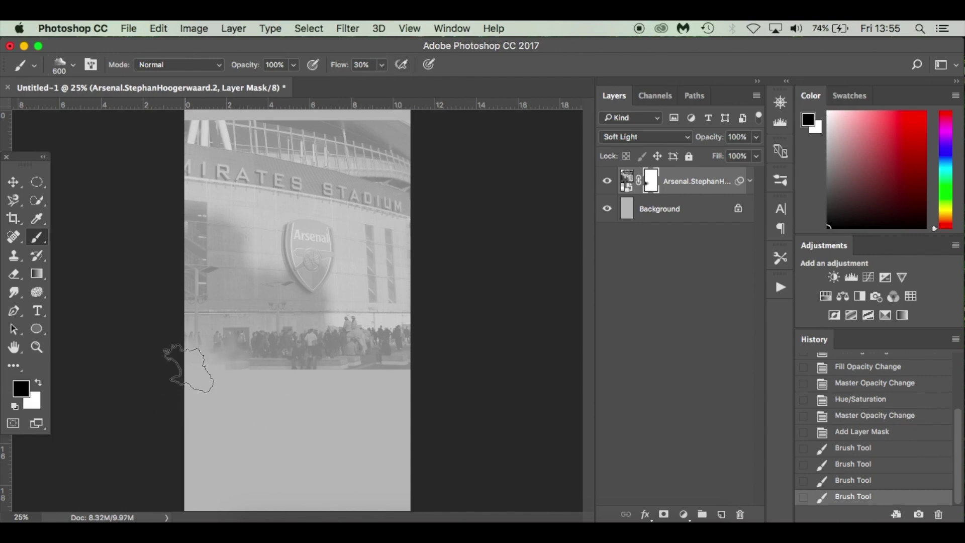
mouse_move(252, 360)
left_mouse_down()
mouse_move(437, 382)
mouse_move(385, 365)
mouse_move(431, 355)
mouse_move(432, 381)
mouse_move(412, 362)
mouse_move(465, 371)
left_mouse_up()
Lower the brush flow to 9% and softly mask the stadium's crowd area, top edge and sides into the grey background
left_click(382, 65)
left_click_drag(379, 82, 367, 82)
mouse_move(386, 343)
left_mouse_down()
mouse_move(426, 314)
mouse_move(370, 325)
mouse_move(358, 304)
mouse_move(241, 324)
mouse_move(213, 221)
mouse_move(191, 295)
mouse_move(190, 282)
mouse_move(292, 343)
mouse_move(441, 164)
mouse_move(420, 125)
mouse_move(378, 112)
mouse_move(192, 103)
mouse_move(201, 118)
mouse_move(146, 134)
mouse_move(181, 161)
left_mouse_up()
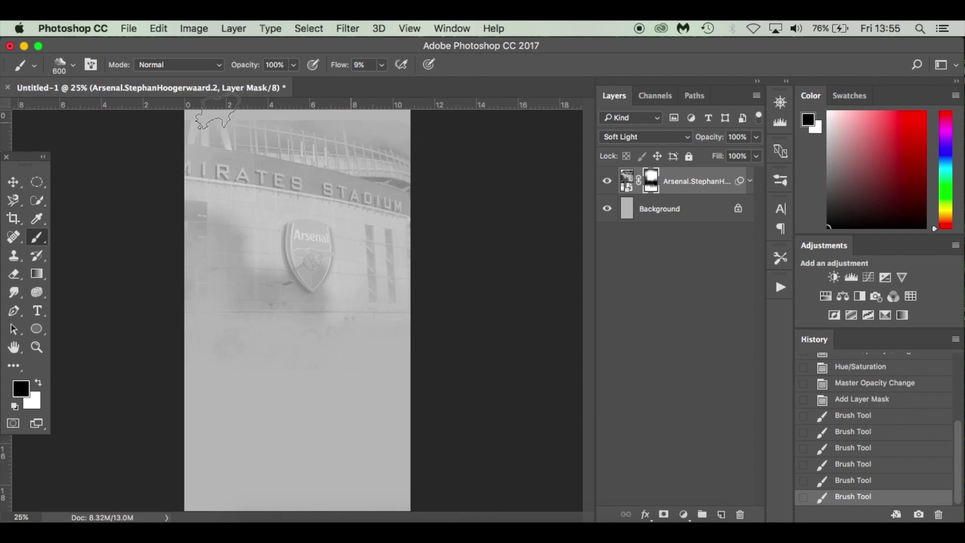
left_click(177, 94)
mouse_move(409, 148)
left_mouse_down()
mouse_move(382, 162)
mouse_move(201, 116)
left_mouse_up()
mouse_move(256, 96)
left_mouse_down()
mouse_move(205, 134)
mouse_move(196, 216)
mouse_move(206, 219)
left_mouse_up()
mouse_move(415, 151)
left_mouse_down()
mouse_move(410, 352)
mouse_move(384, 359)
left_mouse_up()
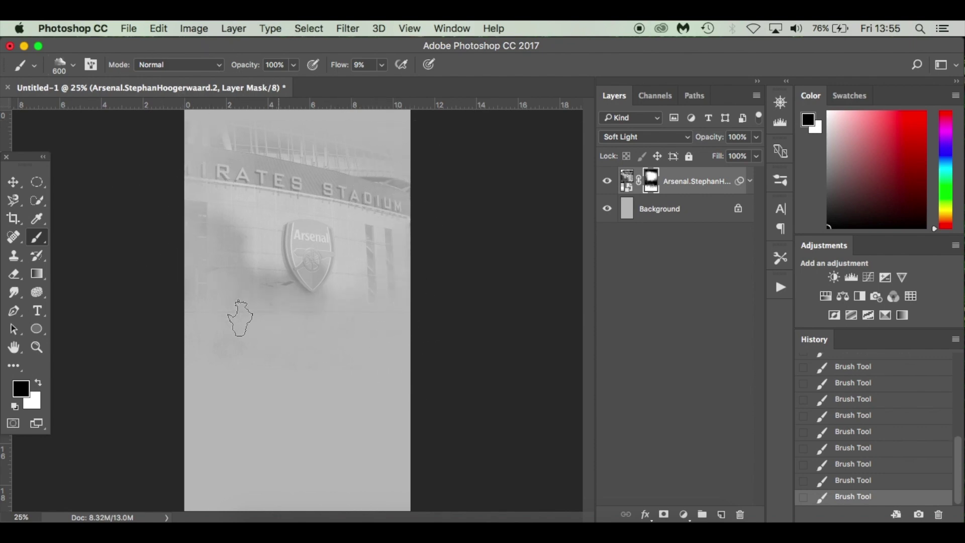
key("x")
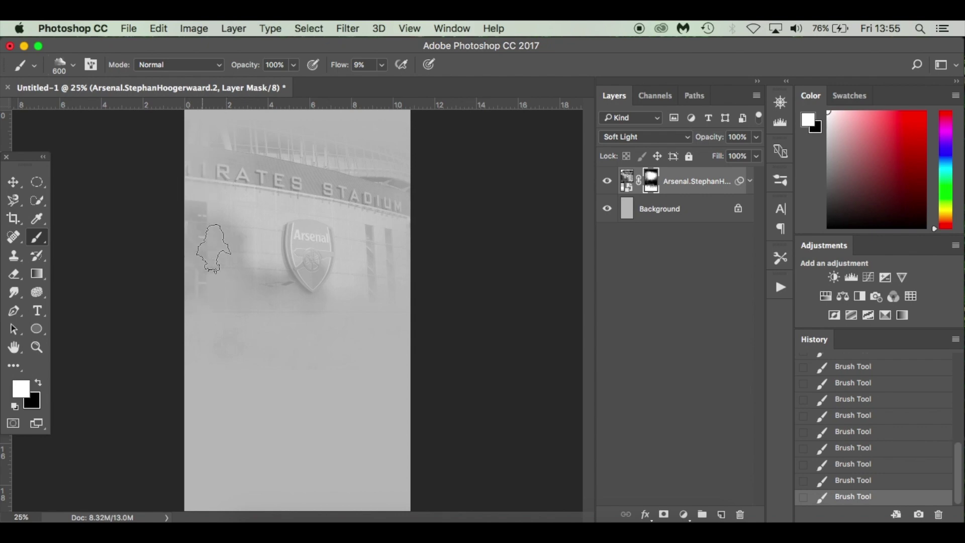
Place the Pierre-Emerick Aubameyang cutout above the stadium and scale it down to 27.83%
key("v")
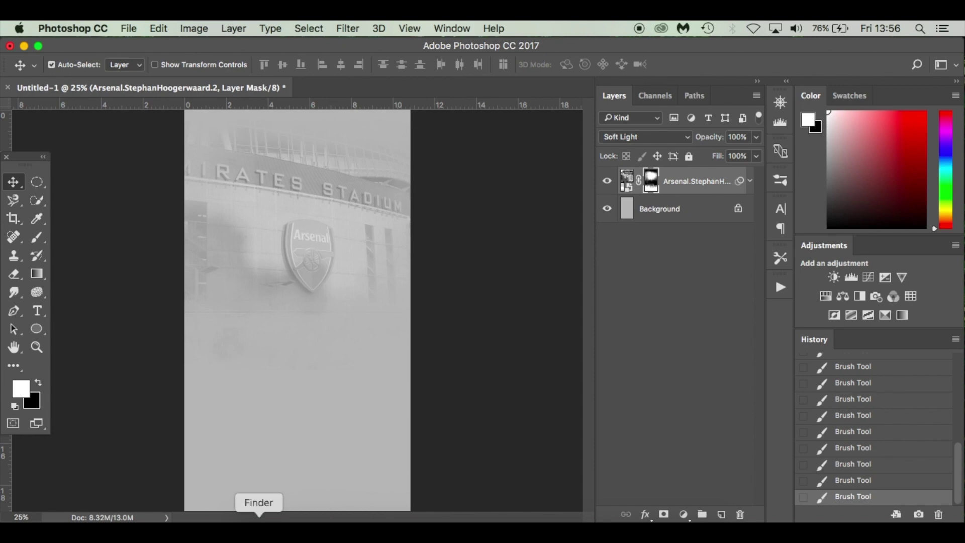
left_click(258, 523)
left_click_drag(511, 158, 273, 438)
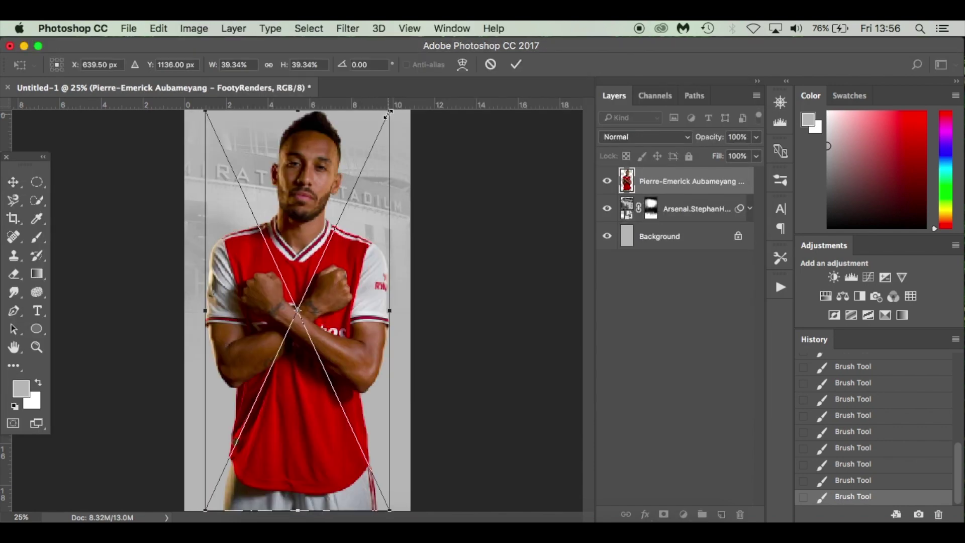
left_click_drag(389, 113, 335, 227)
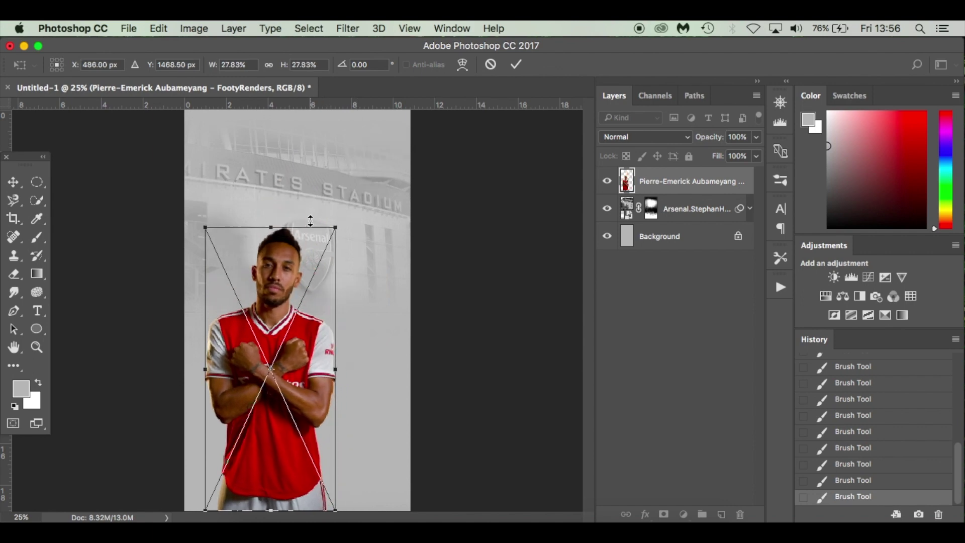
Move the Aubameyang cutout to the left half of the canvas, at about X 395 px, Y 1278.5 px, and commit it
left_click_drag(284, 327, 268, 289)
key("Right")
key("Right")
key("Right")
key("Right")
key("Right")
key("Right")
key("Right")
key("Right")
key("Right")
key("Right")
key("Right")
key("Right")
key("Right")
key("Right")
key("Right")
key("Right")
key("Right")
key("Right")
key("Right")
key("Right")
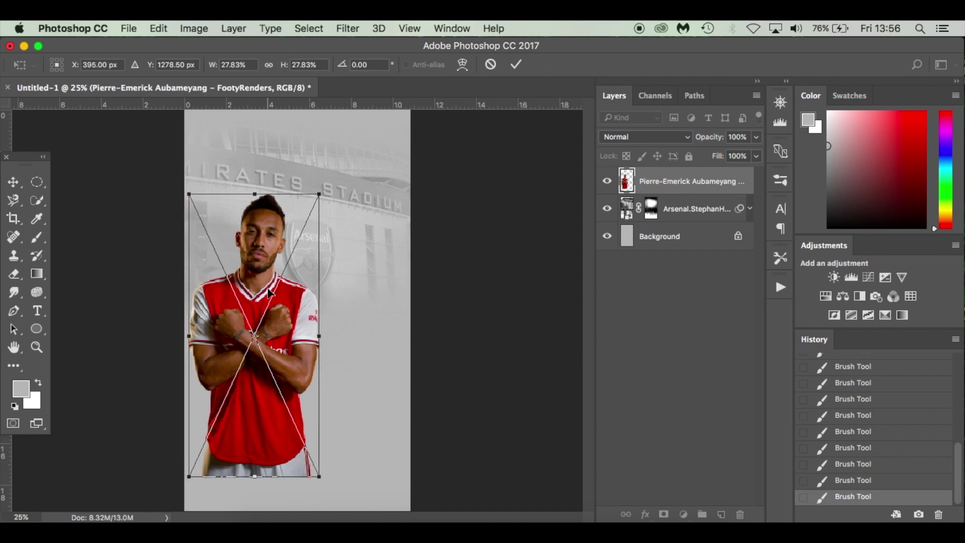
key("Return")
Place the Harry Kane cutout directly above the stadium layer, behind Aubameyang, and scale it to about 28.3%
left_click(718, 215)
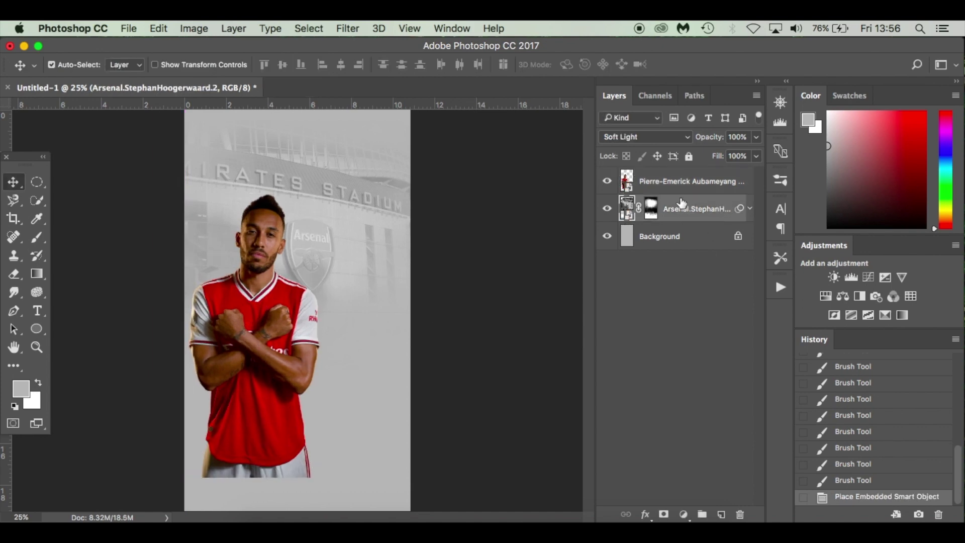
left_click(259, 521)
left_click_drag(429, 162, 333, 376)
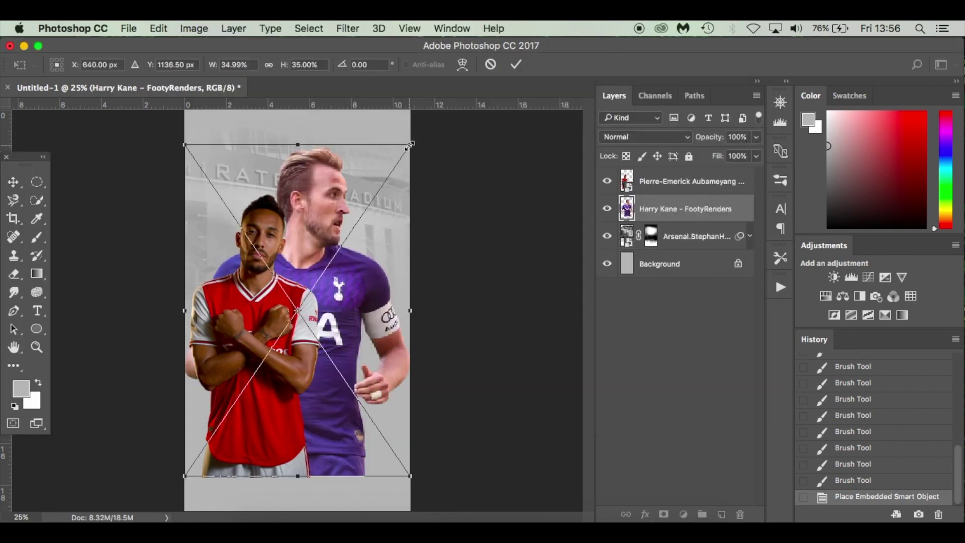
left_click_drag(409, 145, 374, 195)
left_click_drag(339, 255, 399, 247)
left_click_drag(435, 193, 427, 206)
Position the Harry Kane cutout on the right half of the canvas, at about X 867.5 px, Y 1235 px, and commit it
left_click_drag(391, 255, 393, 247)
key("Left")
key("Left")
key("Left")
key("Left")
key("Left")
key("Left")
key("Left")
key("Left")
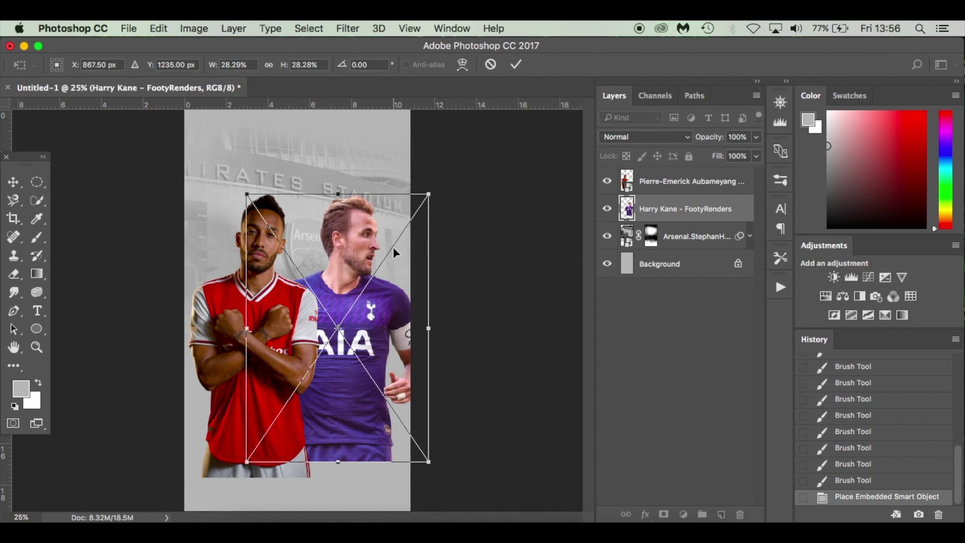
key("Return")
Shift the stadium photo slightly up and to the left behind the two players
left_click(301, 186)
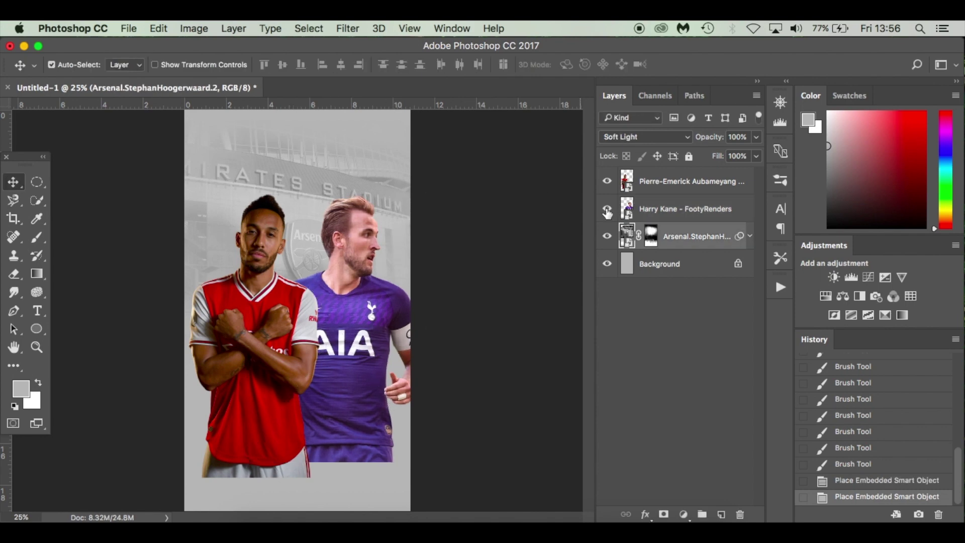
left_click_drag(306, 196, 298, 192)
Rasterize the Harry Kane layer and retouch the logo at the edge of his white armband with the Spot Healing Brush
left_click(377, 327)
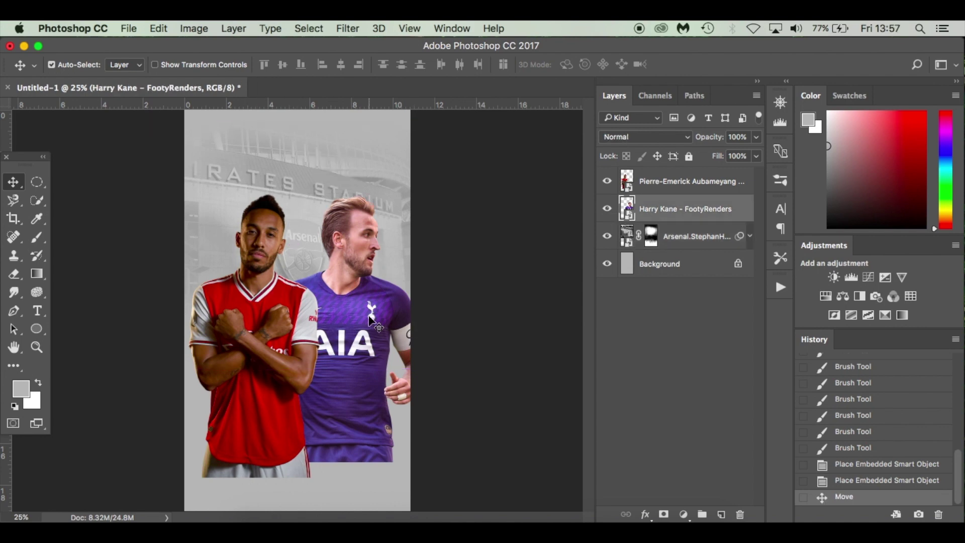
scroll(370, 344, "up", 2)
scroll(370, 344, "up", 3)
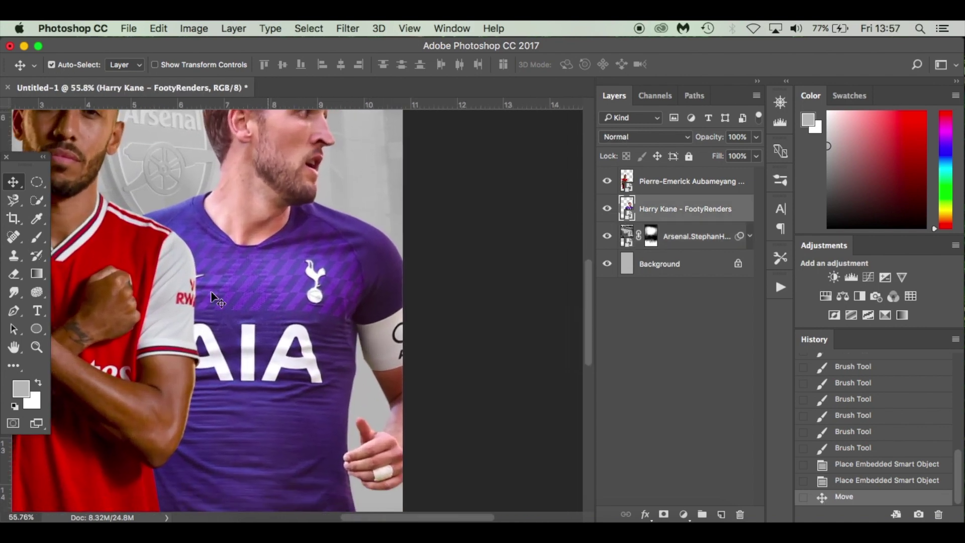
left_click(14, 237)
left_click_drag(17, 243, 92, 236)
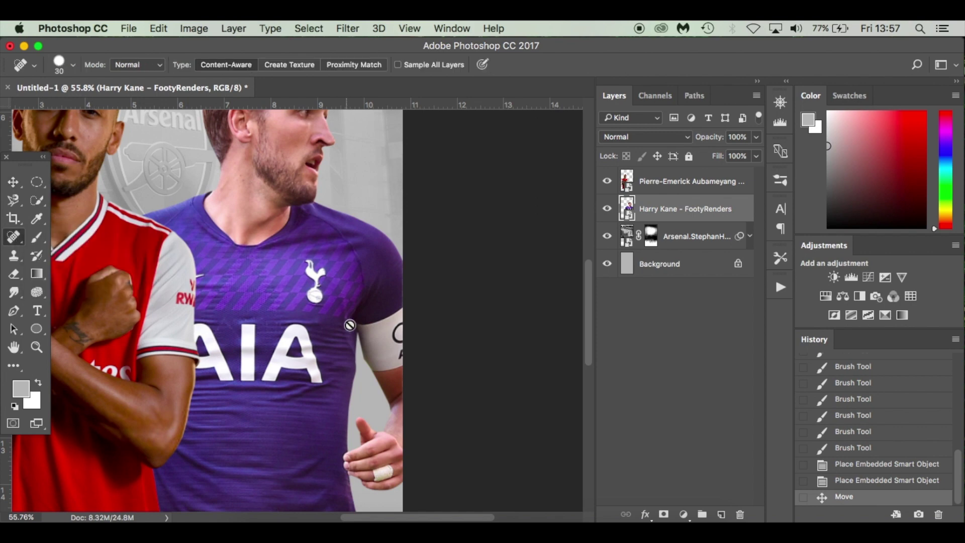
left_click(397, 341)
left_click(577, 219)
left_click_drag(399, 334, 402, 352)
mouse_move(401, 352)
left_mouse_down()
mouse_move(405, 324)
mouse_move(402, 336)
left_mouse_up()
right_click(400, 339)
Move the Harry Kane cutout slightly left so more of his arm is inside the canvas
mouse_move(401, 327)
left_mouse_down()
mouse_move(402, 340)
mouse_move(320, 331)
left_mouse_up()
key("v")
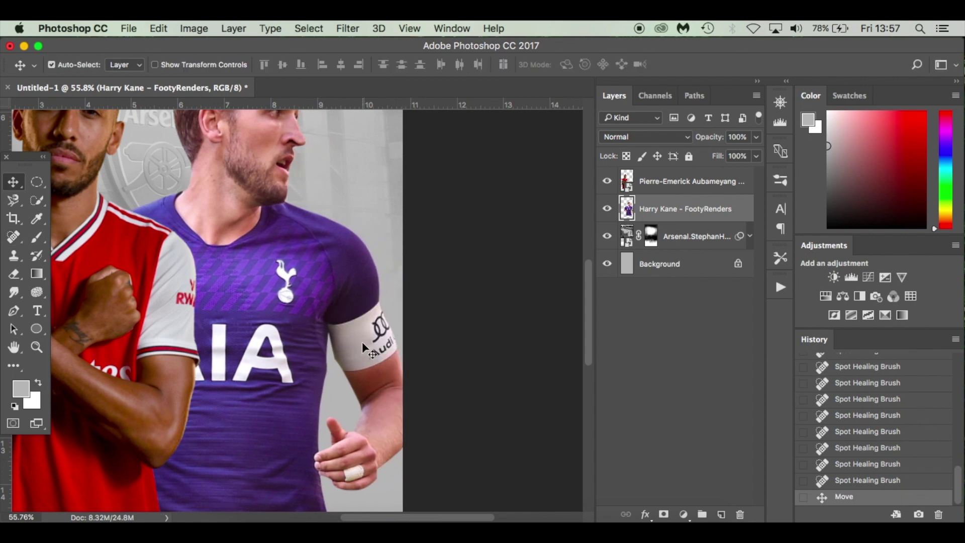
Remove the remaining Audi logo from Harry Kane's white armband with the Spot Healing Brush and shift his cutout slightly right
key("j")
mouse_move(374, 343)
left_mouse_down()
mouse_move(383, 318)
mouse_move(371, 357)
mouse_move(389, 337)
mouse_move(365, 325)
left_mouse_up()
key("v")
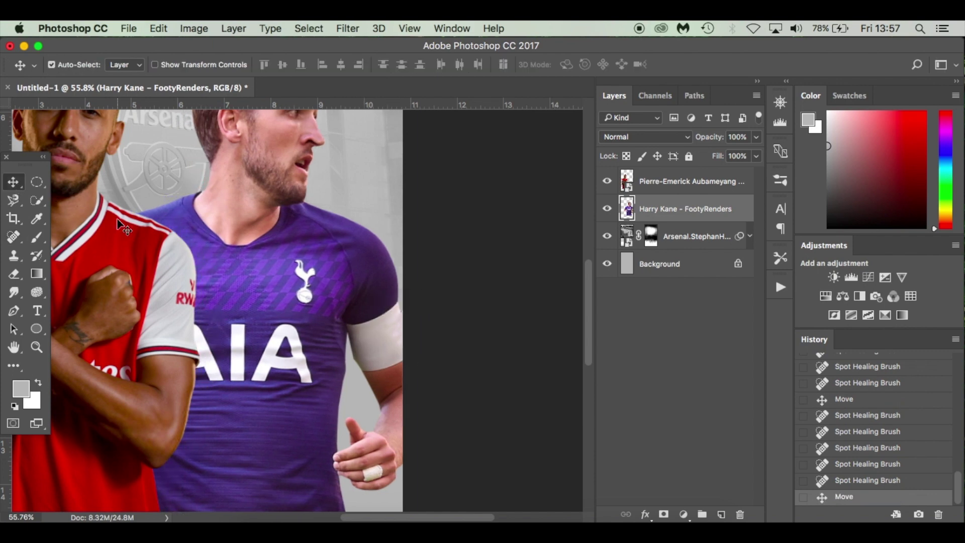
Nudge the Harry Kane cutout slightly down and to the right behind Aubameyang
scroll(120, 227, "down", 4)
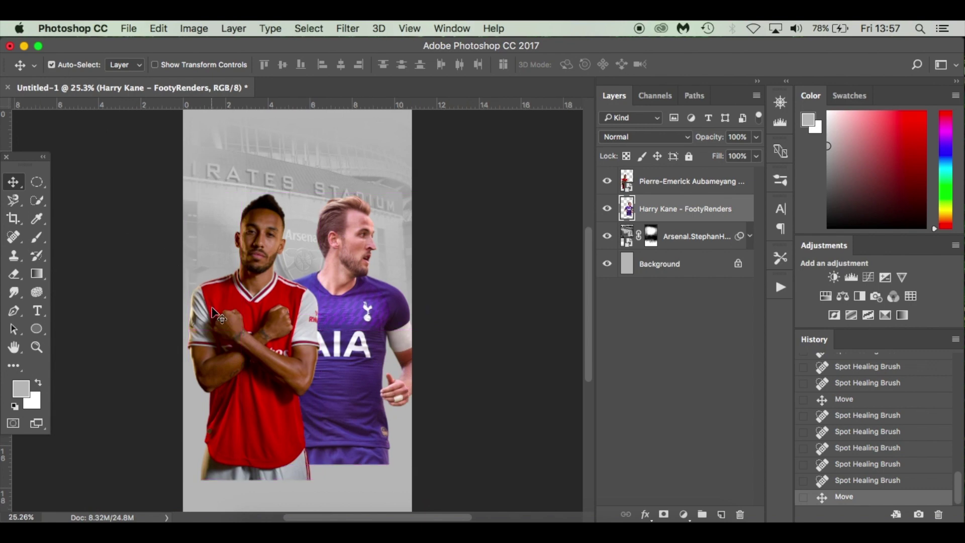
key("shift+Down")
key("shift+Down")
key("shift+Down")
key("shift+Down")
key("shift+Right")
key("shift+Right")
key("shift+Down")
key("shift+Down")
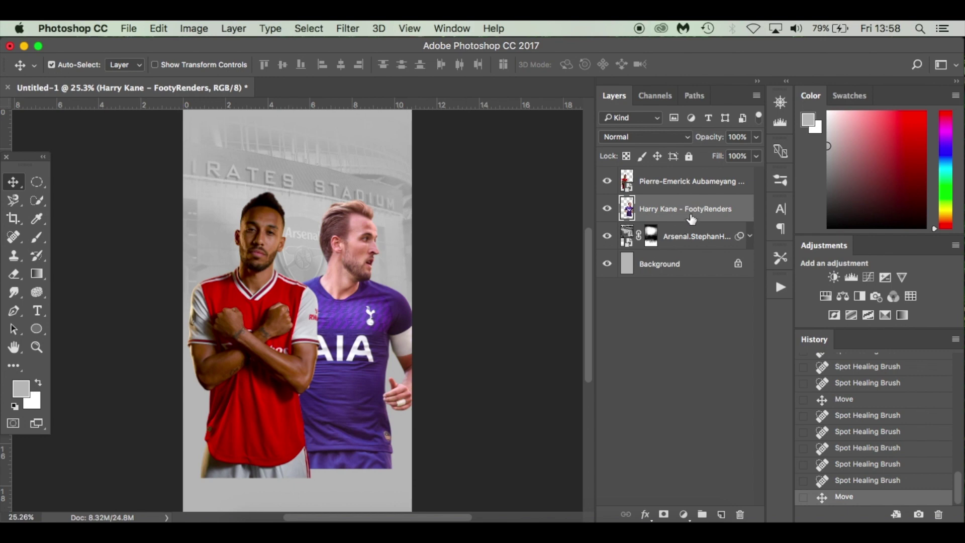
Duplicate the Aubameyang layer and apply Auto Tone to the copy
left_click(701, 187)
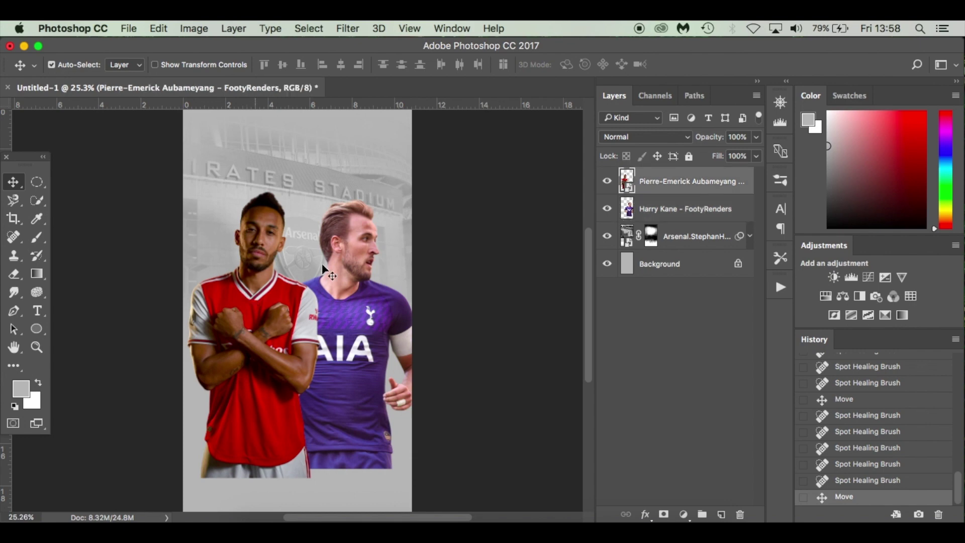
key("super+j")
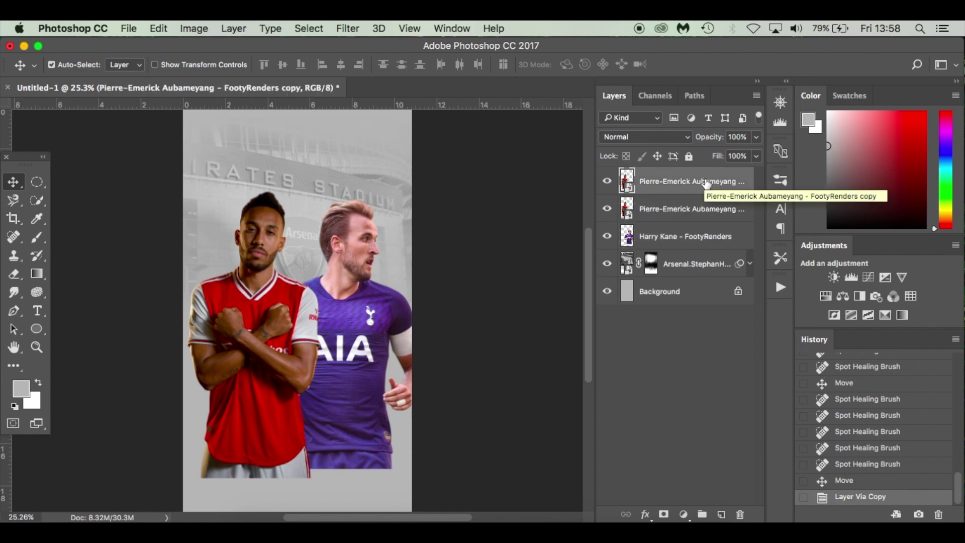
left_click(193, 29)
left_click(218, 86)
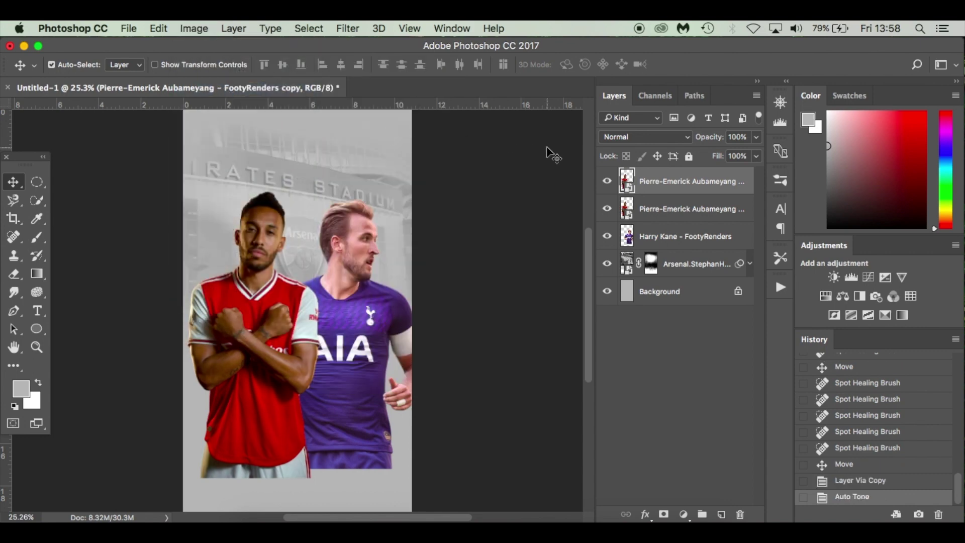
Apply the Oil Paint filter to the Aubameyang copy with Stylization 5.0, Cleanliness 2.0, Scale 0.1, Bristle Detail 0.0 and Lighting off
left_click(349, 29)
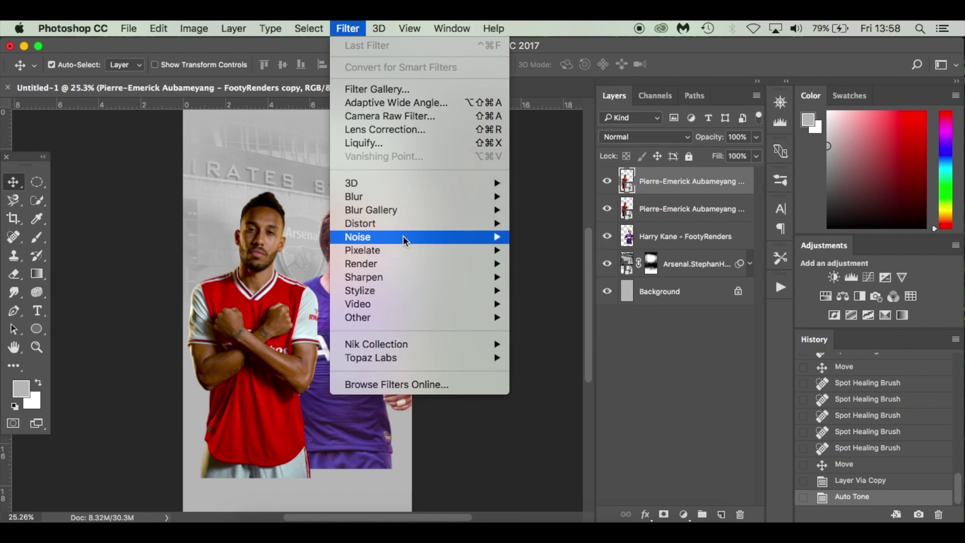
mouse_move(423, 291)
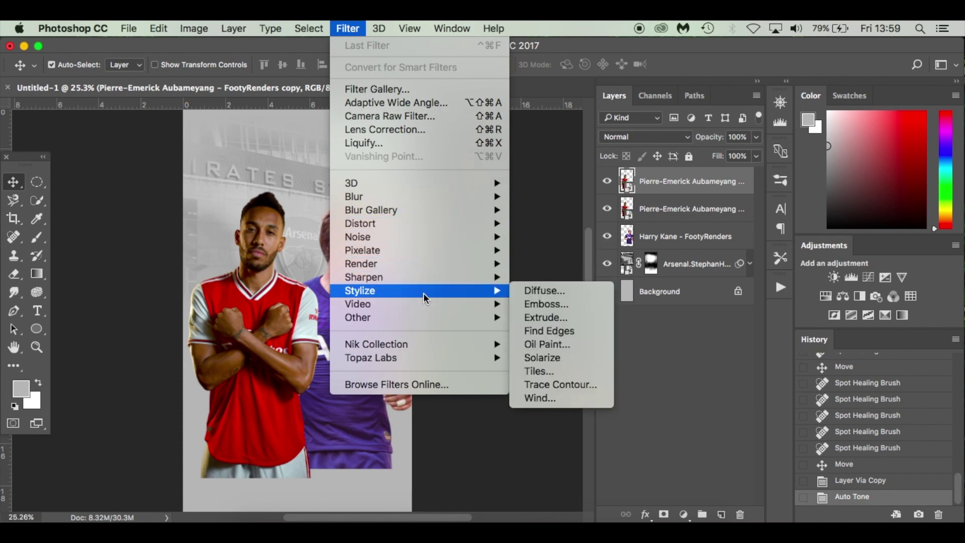
left_click(586, 345)
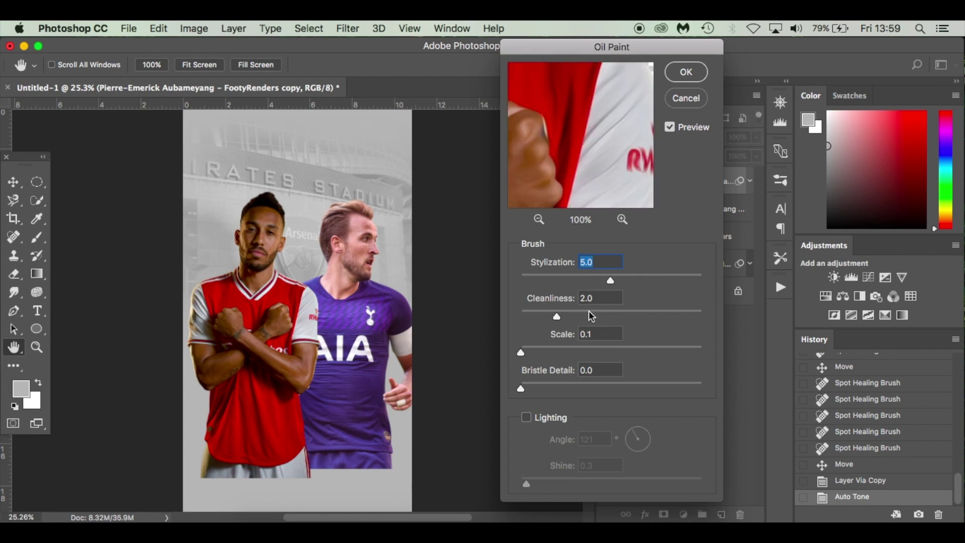
left_click(685, 73)
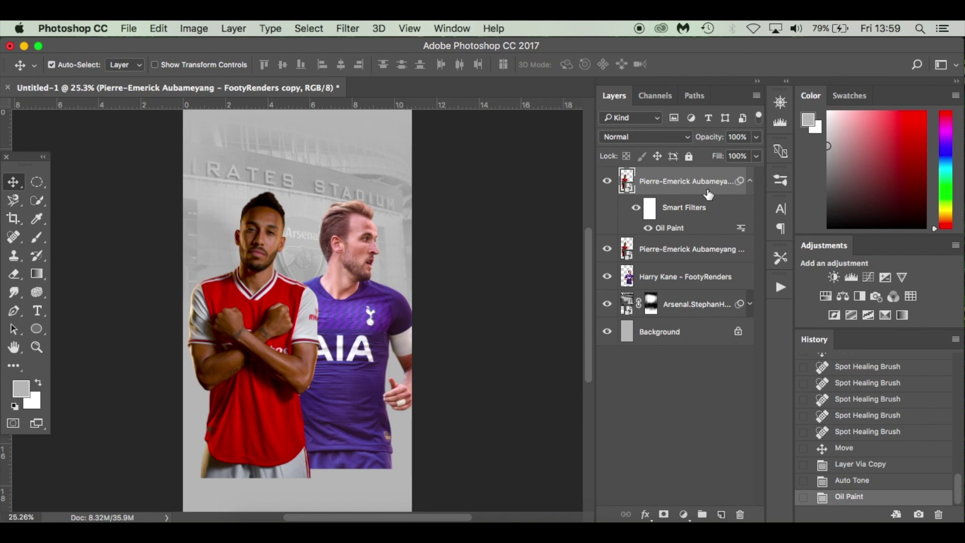
Apply Smart Sharpen to the Aubameyang copy with Amount 50%, Radius 1.0 px, Reduce Noise 10% and Gaussian Blur removal
left_click(352, 30)
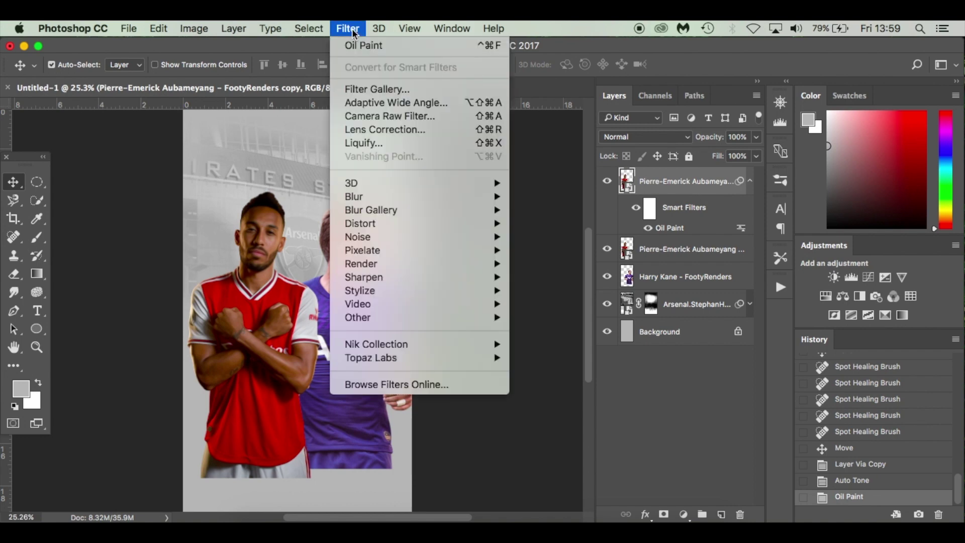
mouse_move(493, 282)
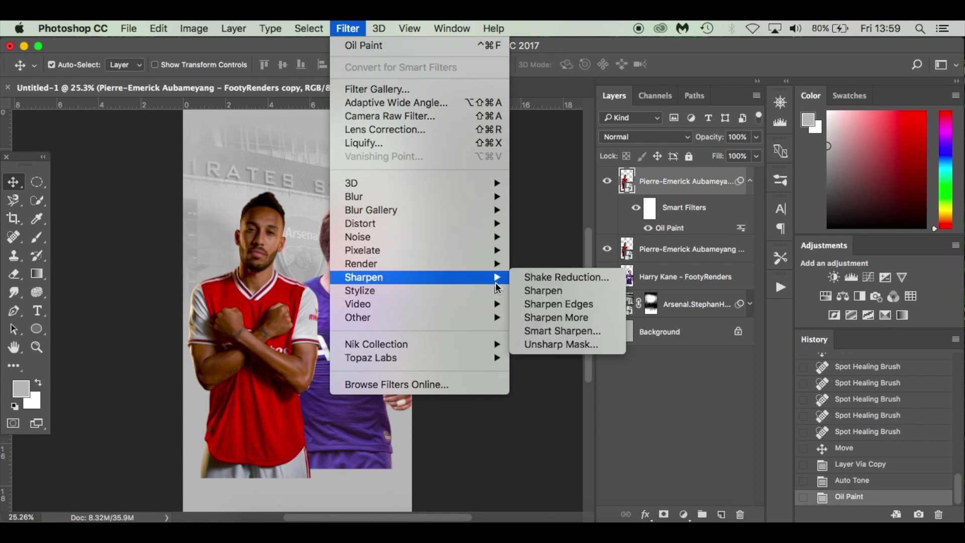
left_click(599, 332)
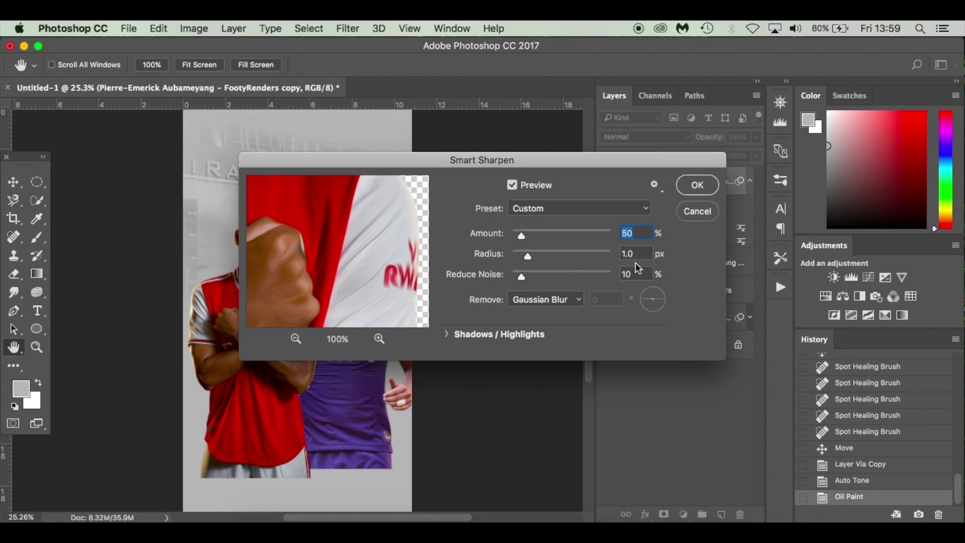
left_click(698, 186)
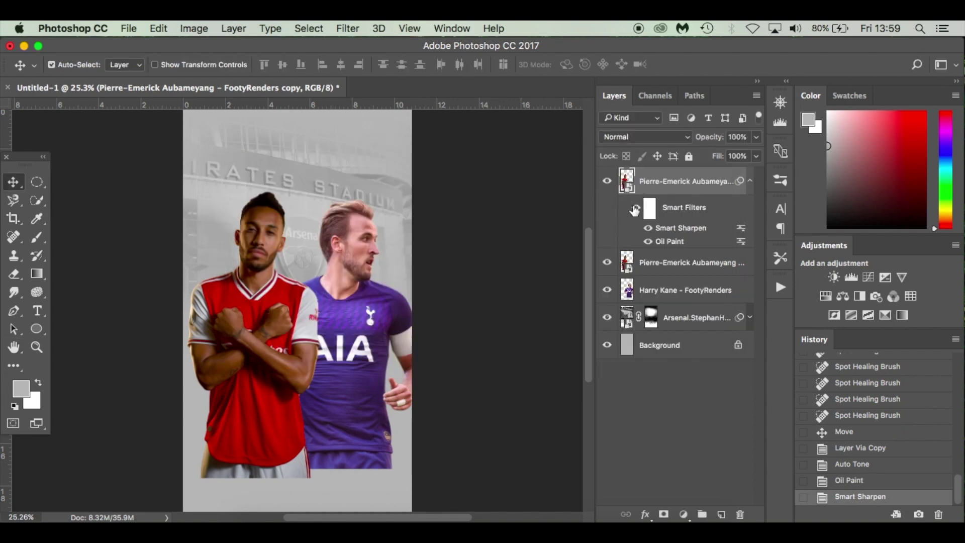
Apply Diffuse Glow to the Aubameyang copy with Graininess 1, Glow Amount 4 and Clear Amount 17, and collapse its smart filter list
left_click(347, 28)
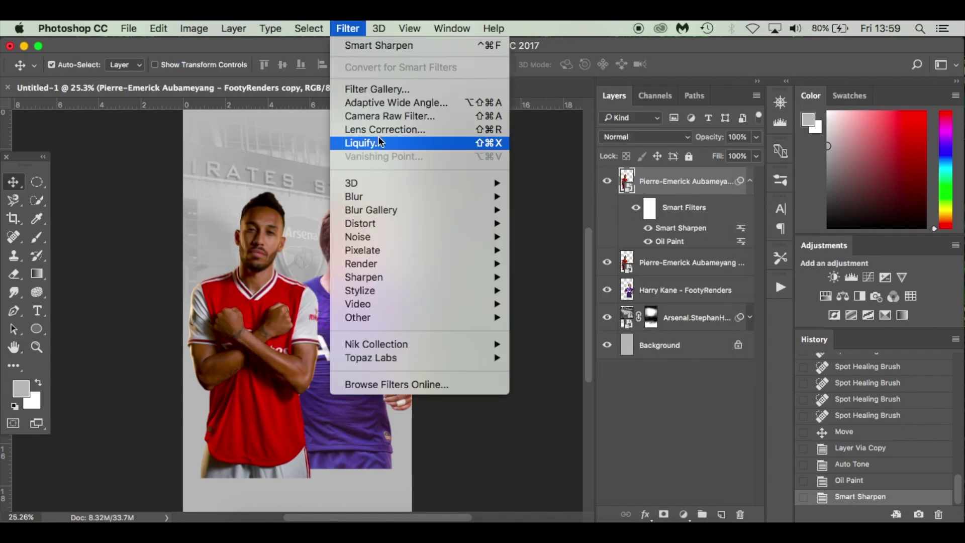
left_click(424, 89)
left_click(629, 100)
left_click(629, 101)
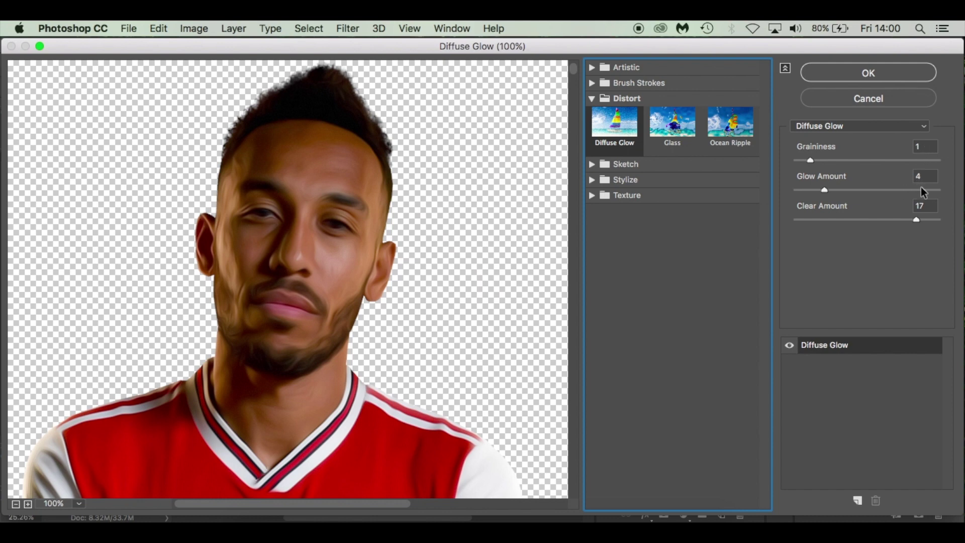
left_click(885, 77)
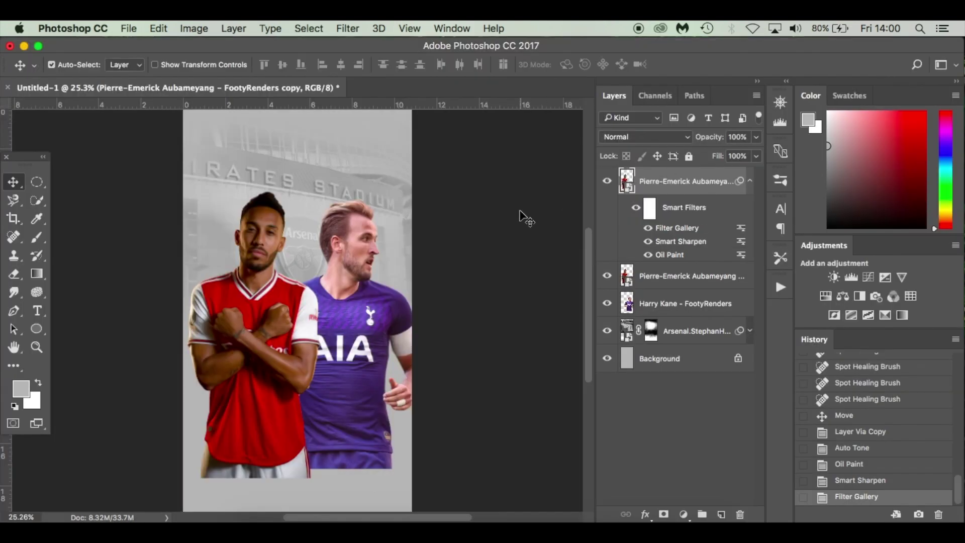
left_click(750, 182)
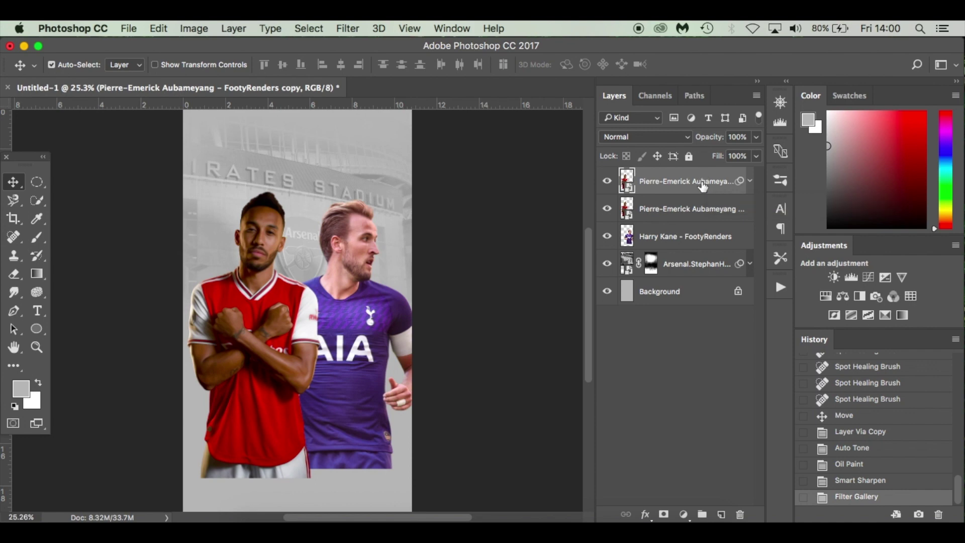
Duplicate the filtered Aubameyang layer and rename the new copy "sharp"
key("ctrl+j")
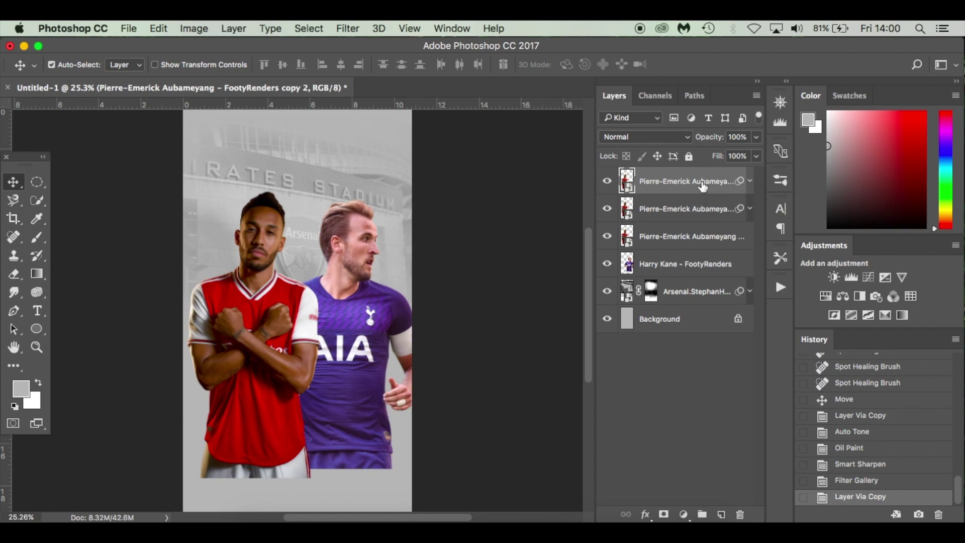
double_click(702, 182)
type("sharp")
key("Return")
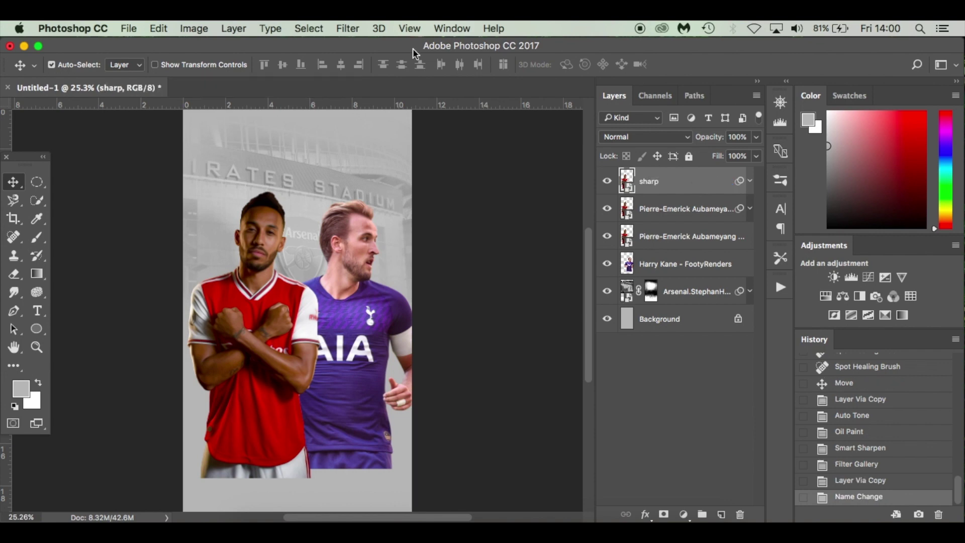
Apply Smart Sharpen to the sharp layer with Amount 50%, Radius 1.0 px, Reduce Noise 10% and Gaussian Blur removal
left_click(354, 28)
mouse_move(463, 283)
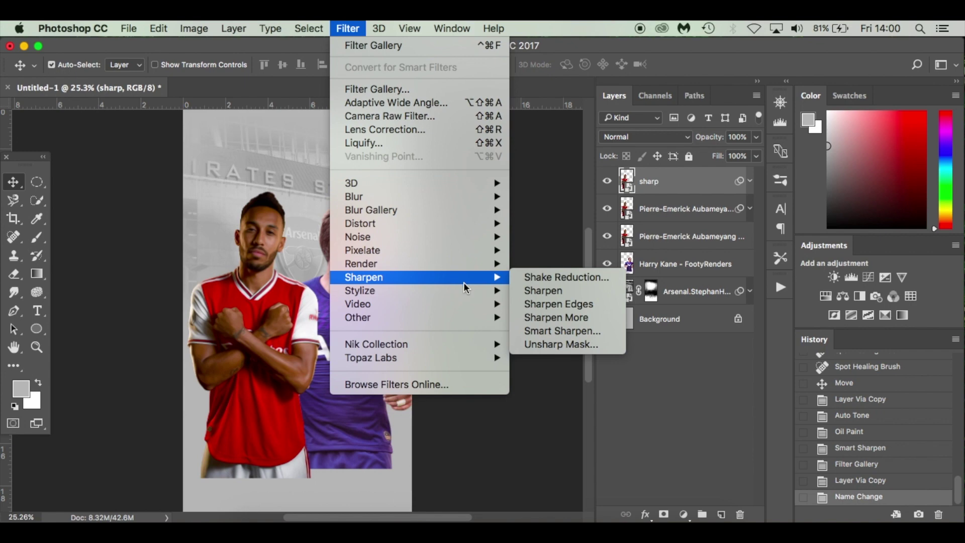
left_click(556, 330)
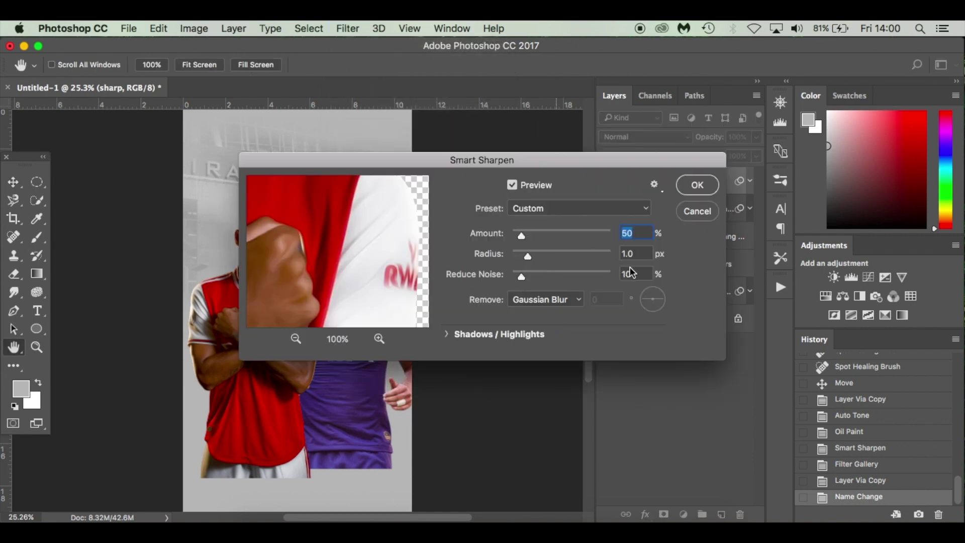
left_click(695, 185)
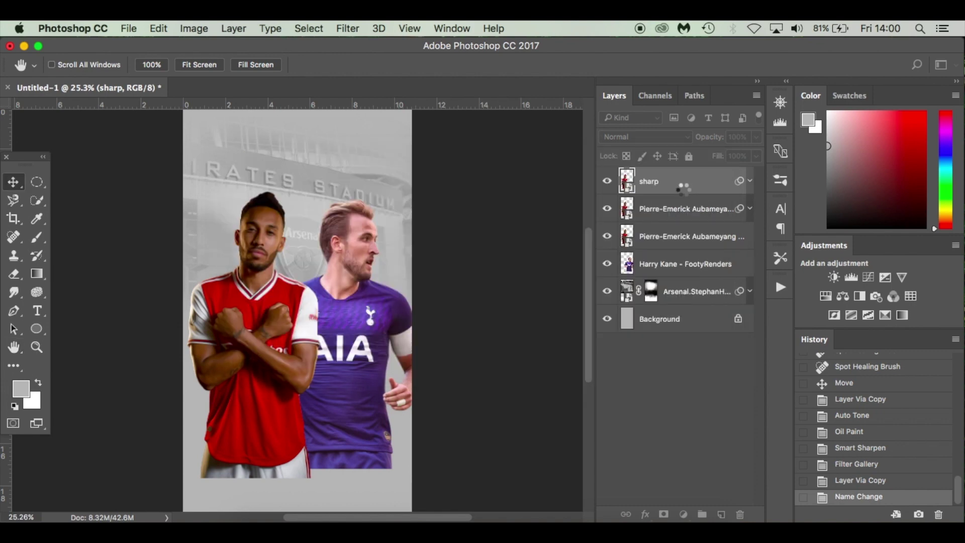
Apply an Unsharp Mask to the sharp layer with Amount 40%, Radius 4.5 pixels and Threshold 0 levels
left_click(346, 28)
mouse_move(503, 278)
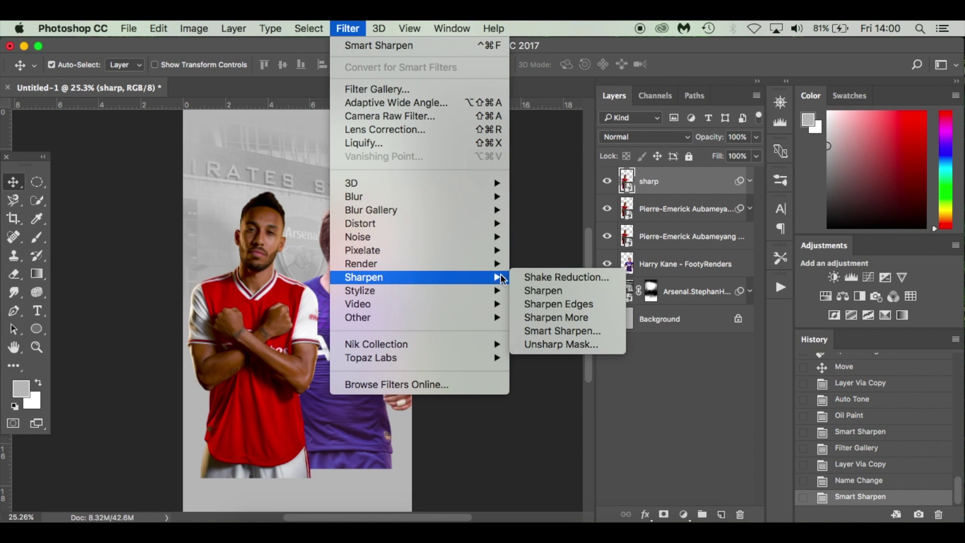
left_click(573, 343)
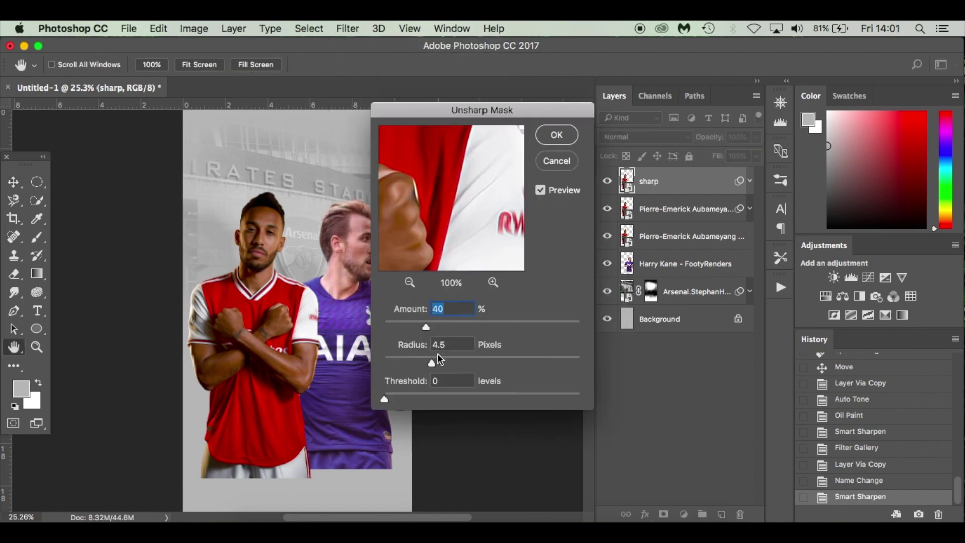
left_click(557, 135)
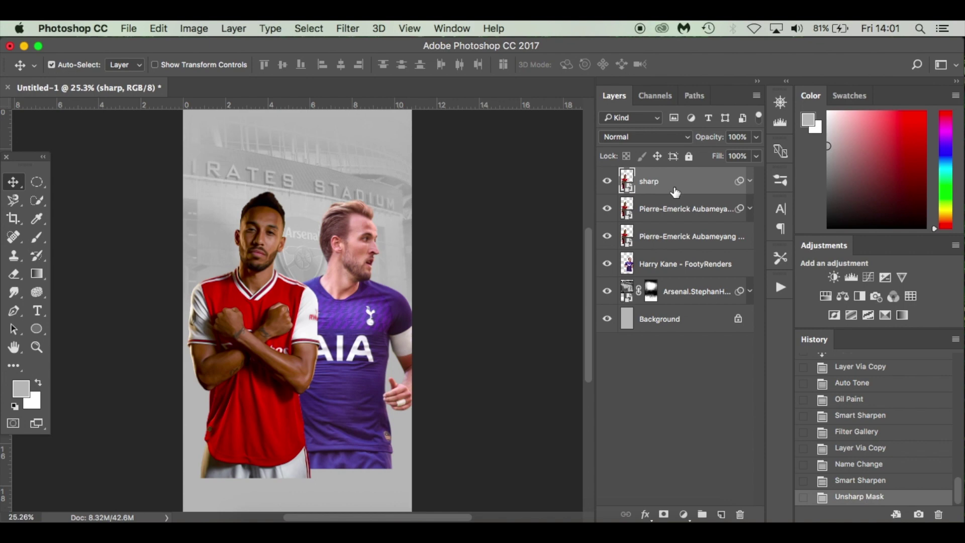
Duplicate the sharp layer as "hi pass" and set its blend mode to Overlay
key("super+j")
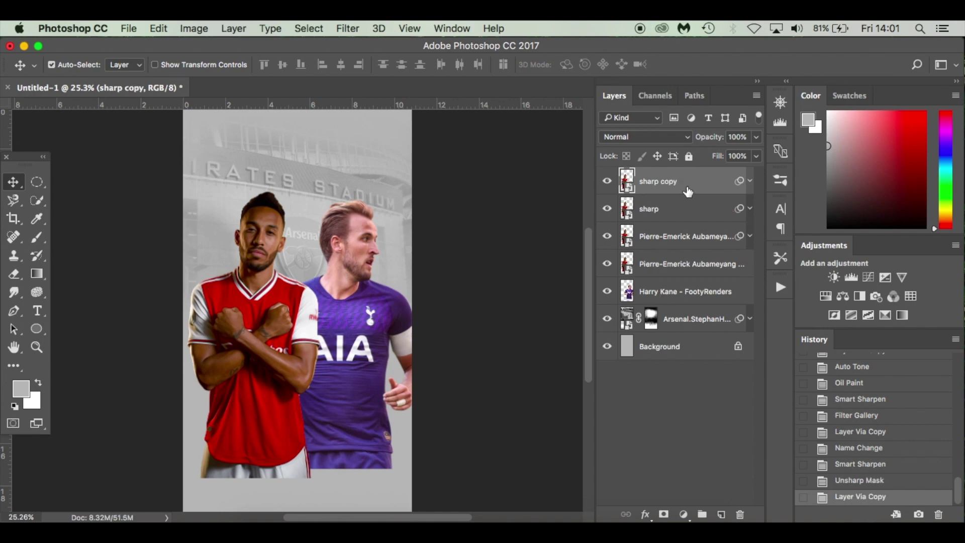
double_click(661, 190)
type("hi pass")
key("Return")
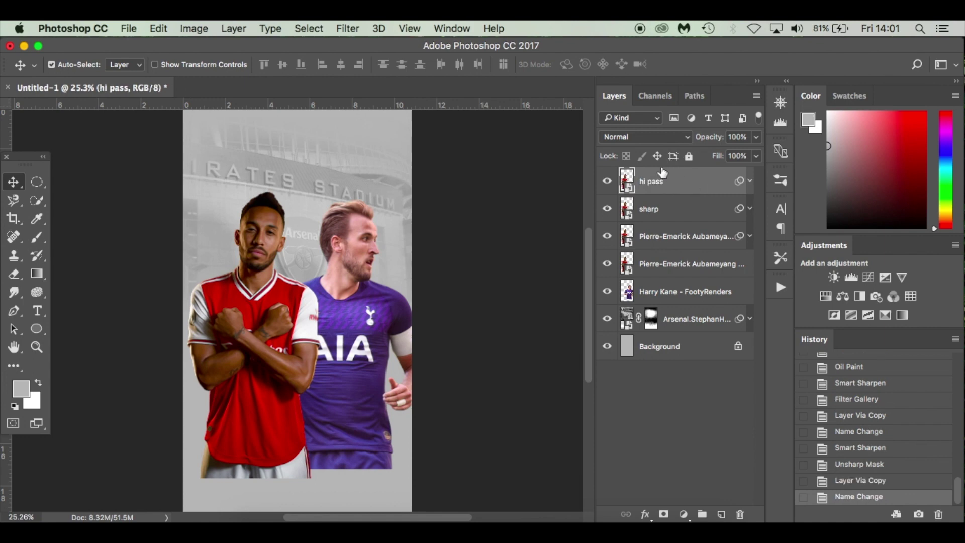
left_click(665, 135)
left_click(655, 288)
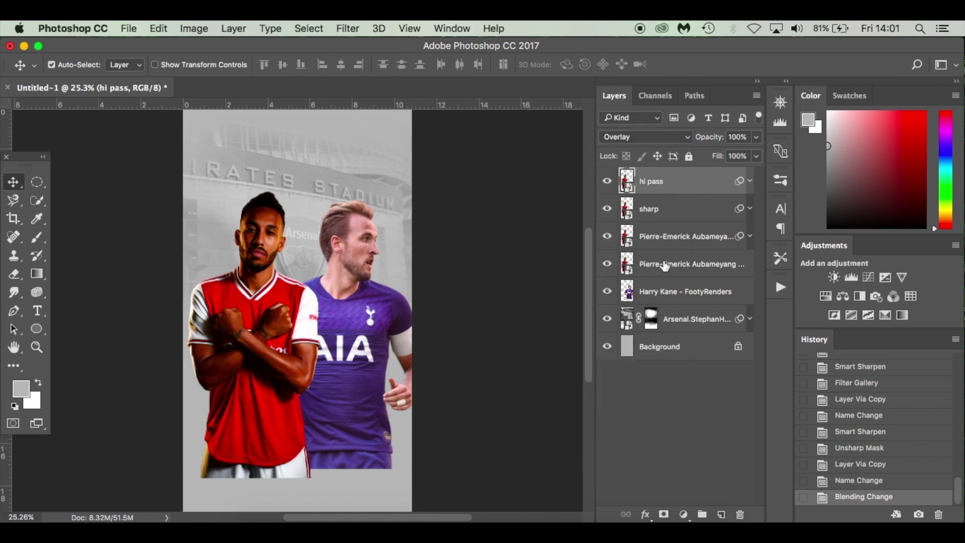
Apply a High Pass filter with a 2.0-pixel radius to the hi pass layer and toggle its visibility to compare the effect
left_click(353, 30)
mouse_move(430, 319)
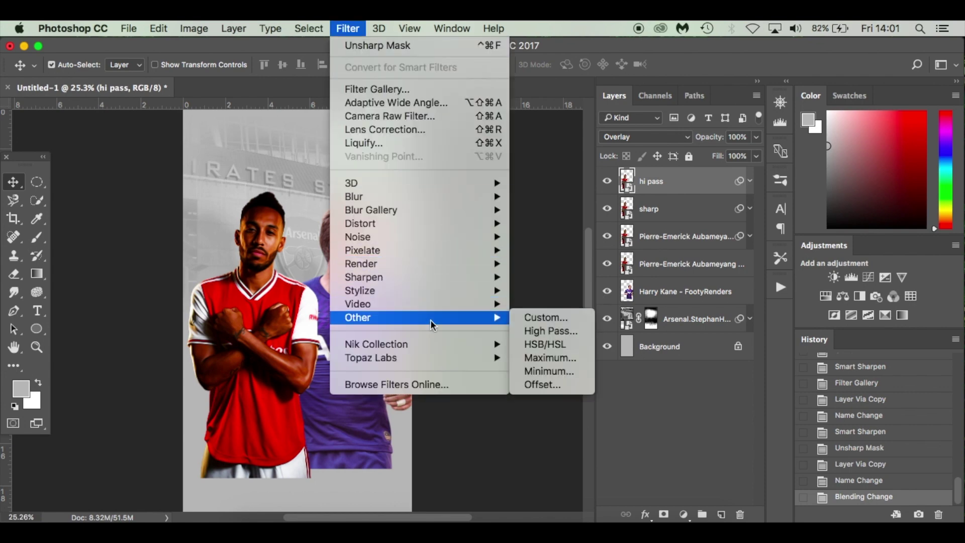
left_click(567, 332)
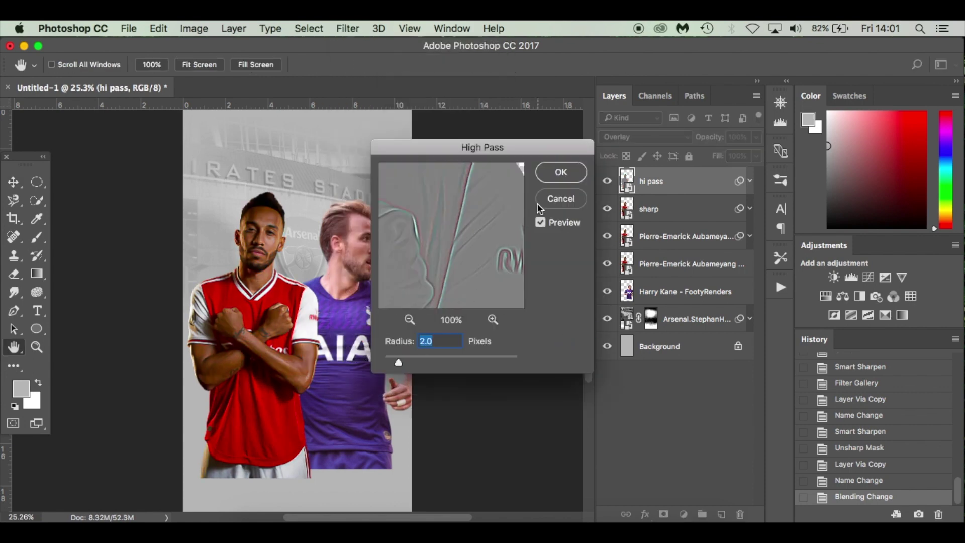
left_click(561, 173)
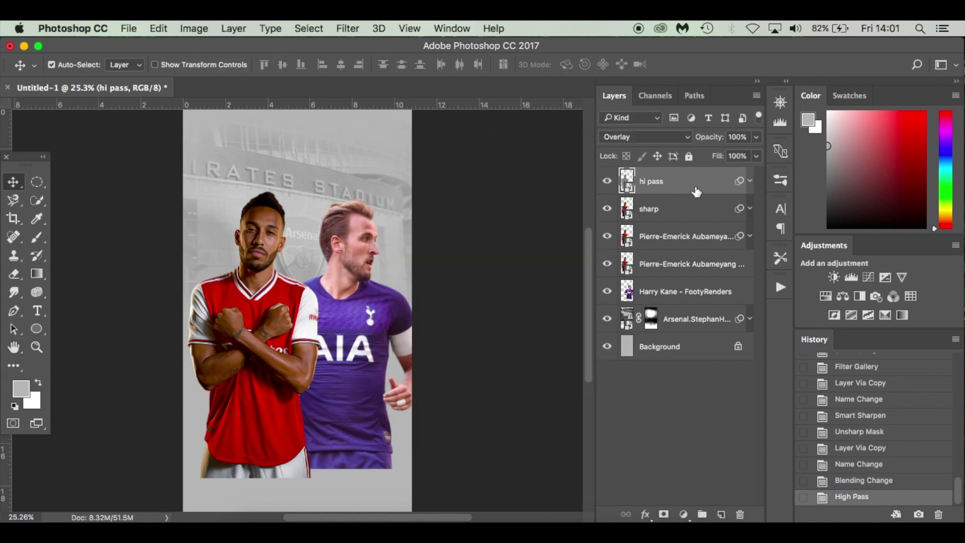
left_click(608, 182)
left_click(608, 183)
left_click(608, 183)
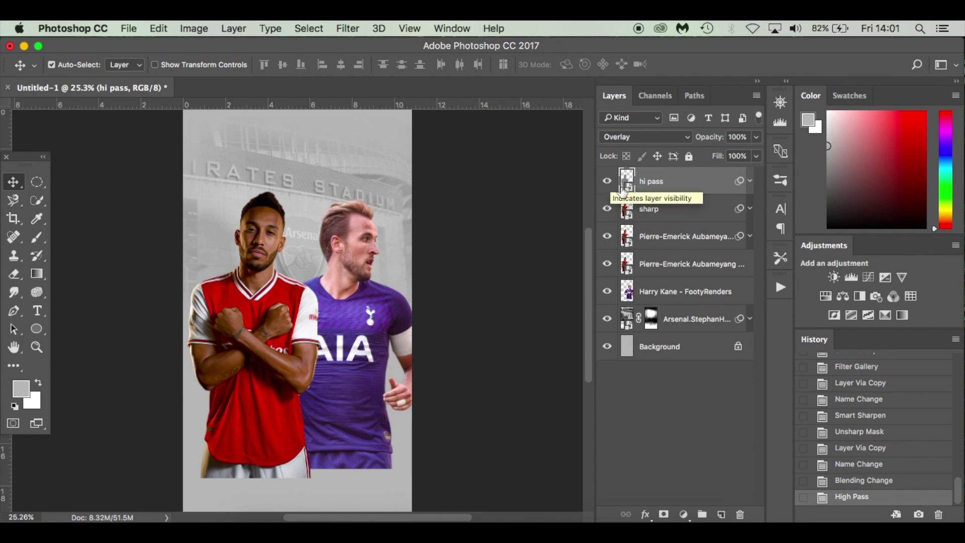
Duplicate the sharp layer and rasterize the copy
left_click(681, 218)
key("super+j")
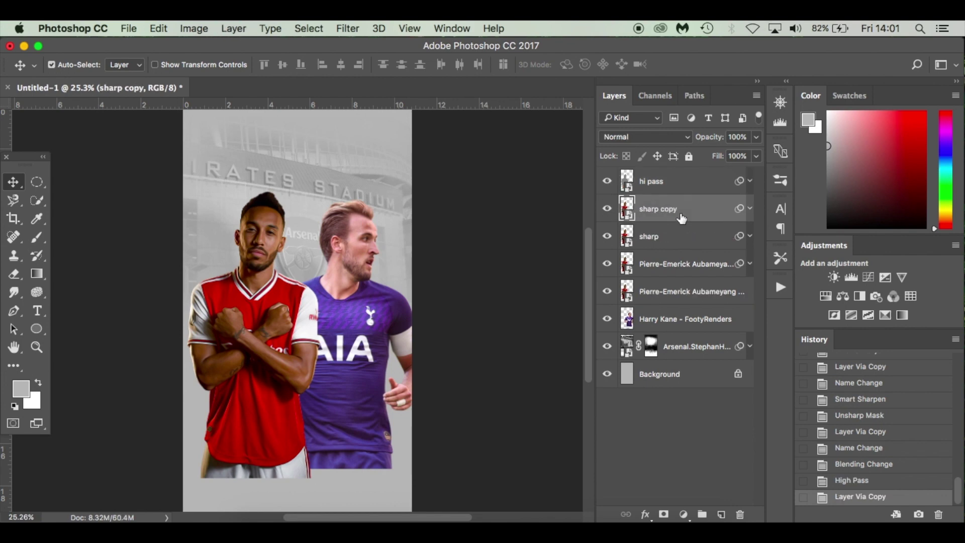
right_click(704, 210)
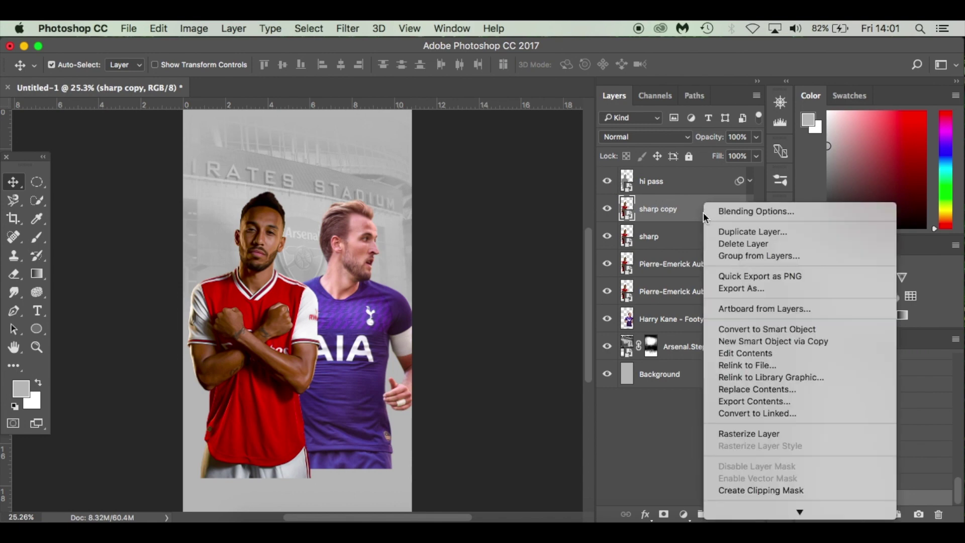
left_click(749, 434)
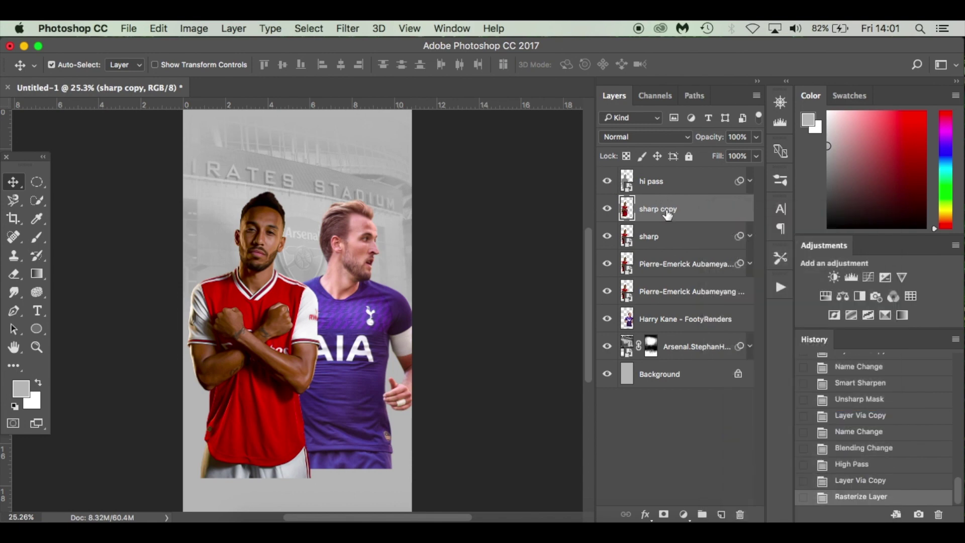
Desaturate and invert the sharp copy layer
left_click(193, 28)
mouse_move(211, 67)
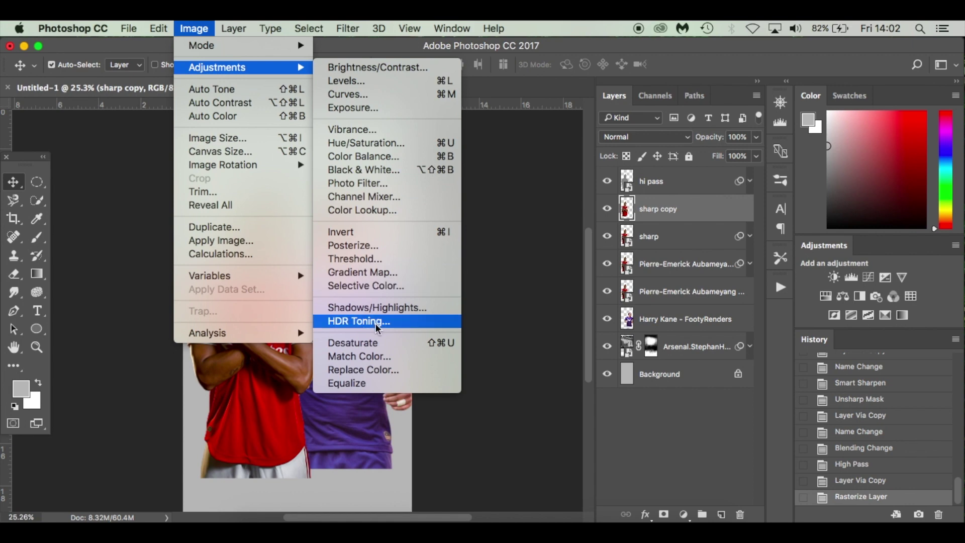
left_click(388, 342)
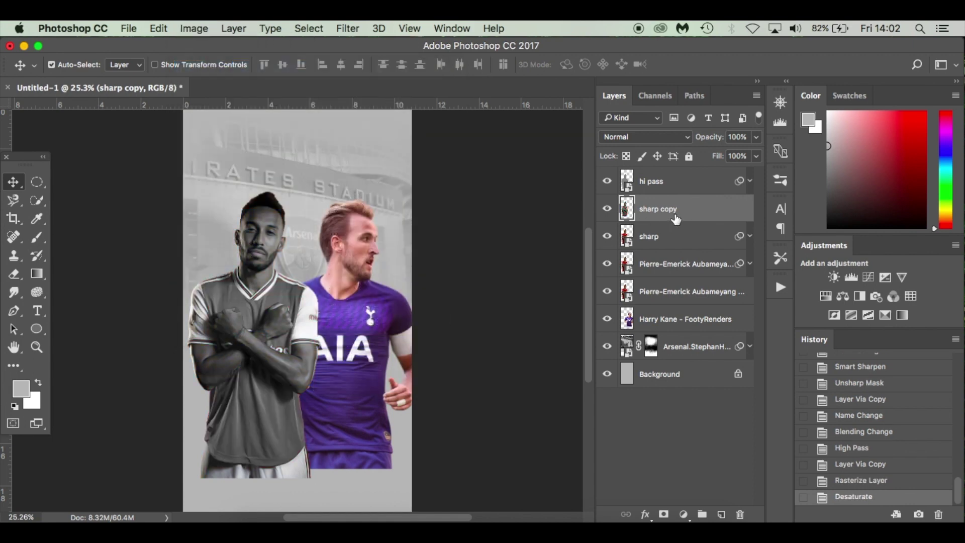
left_click(201, 33)
mouse_move(281, 67)
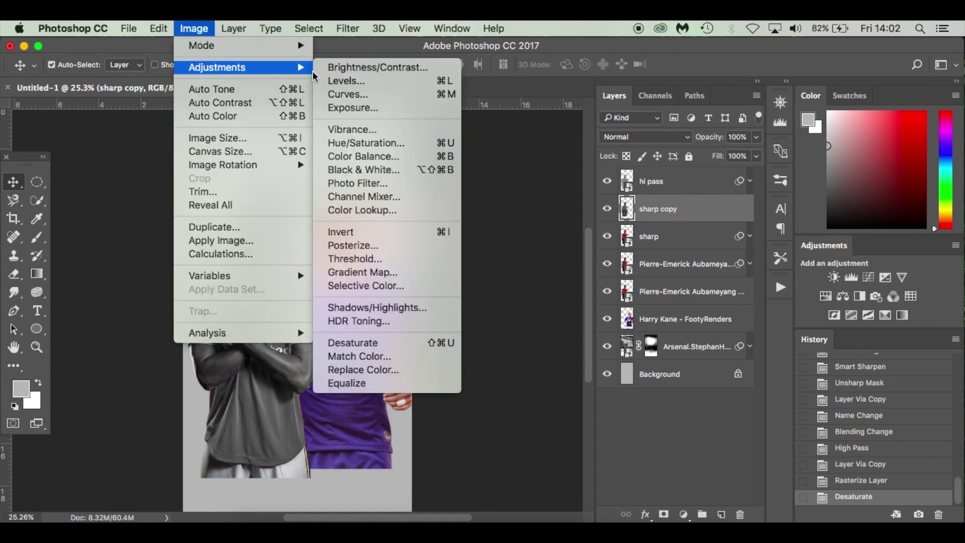
left_click(382, 237)
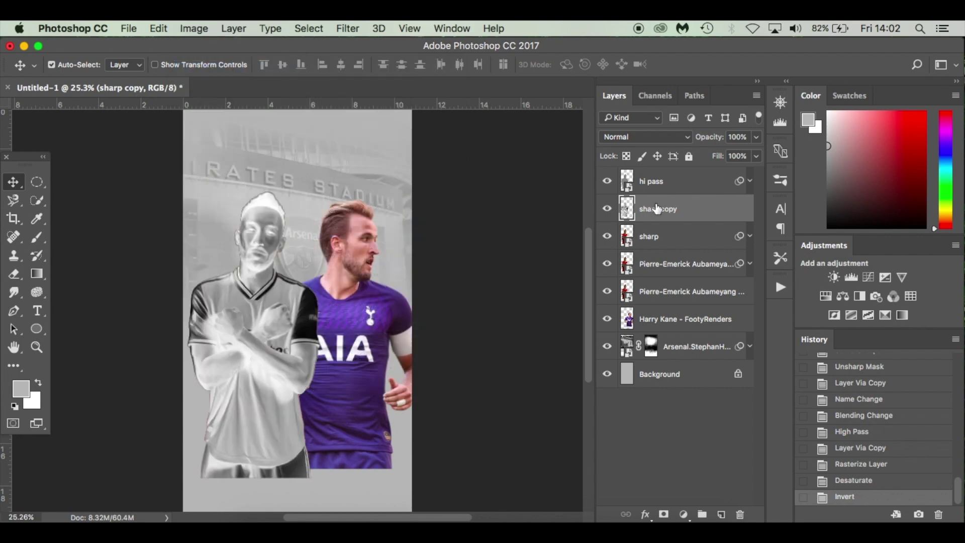
Apply a Gaussian Blur with a 5.0-pixel radius to the sharp copy layer
left_click(350, 29)
mouse_move(453, 197)
left_click(552, 250)
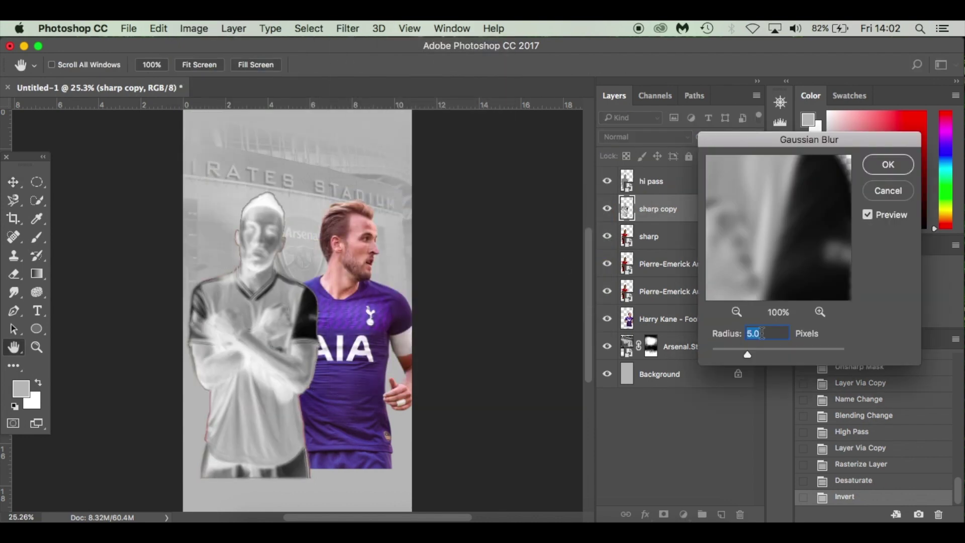
left_click(885, 167)
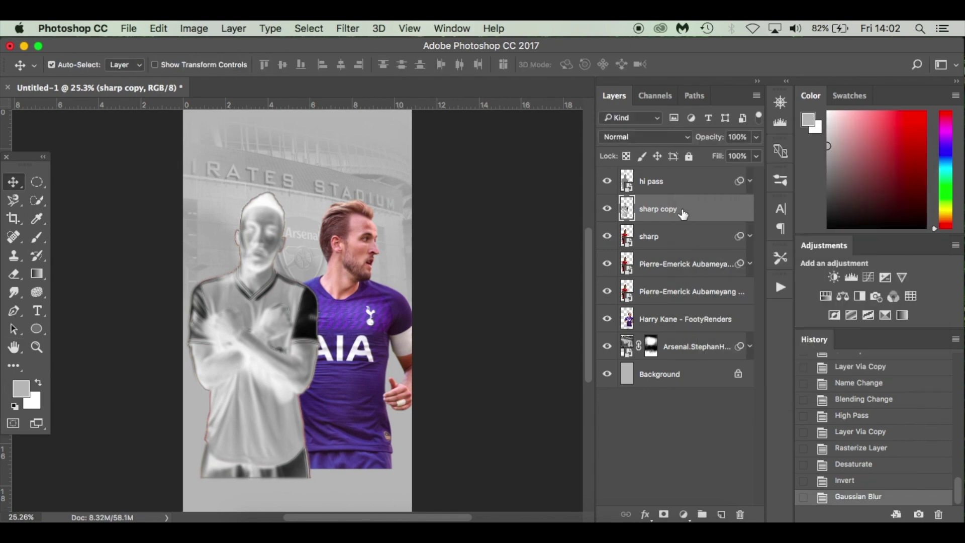
Hide the hi pass layer and set the sharp copy layer to Overlay blending at 30% opacity
left_click(607, 182)
left_click(652, 139)
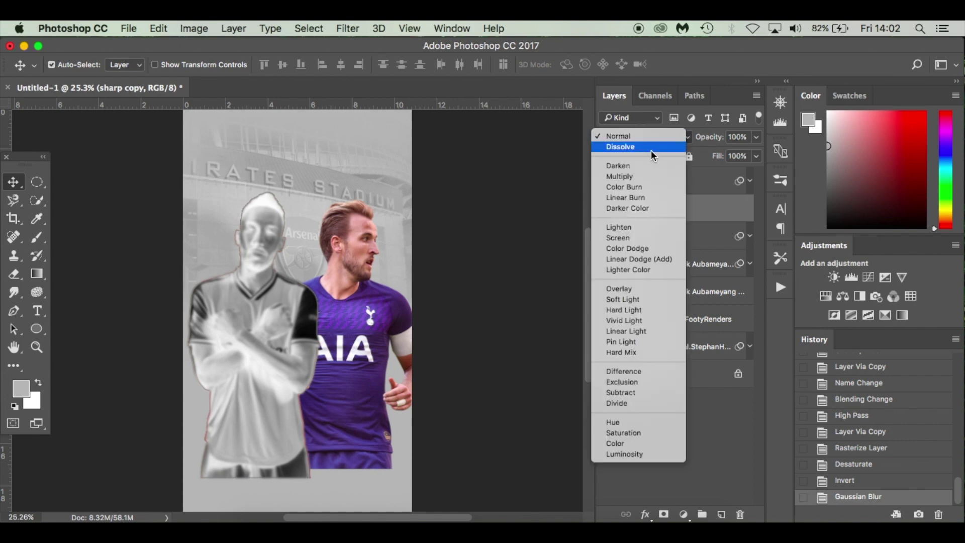
left_click(652, 290)
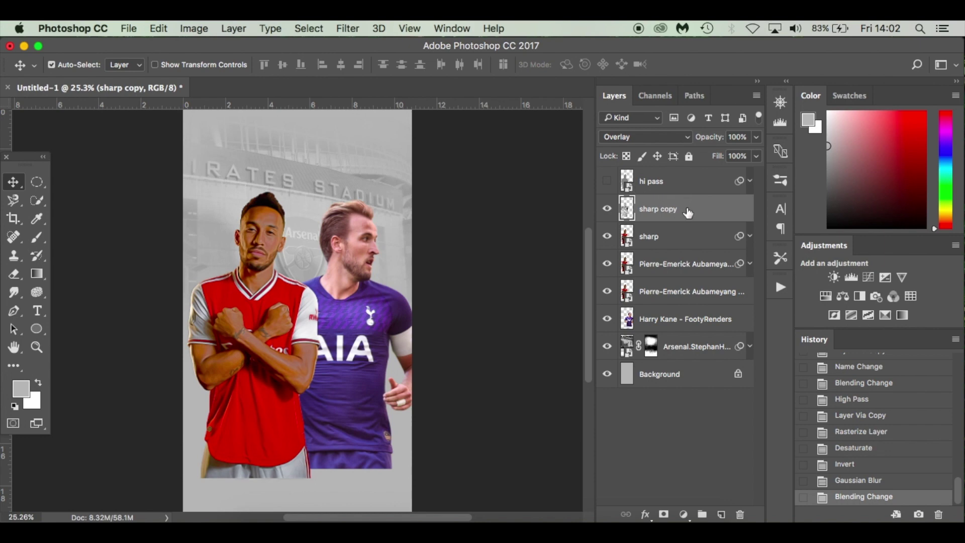
left_click(756, 137)
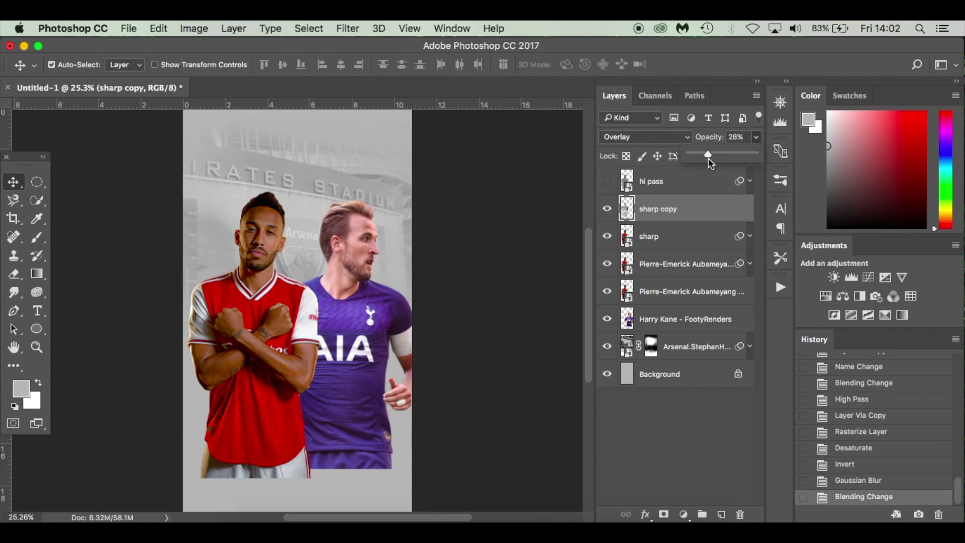
left_click_drag(710, 160, 710, 161)
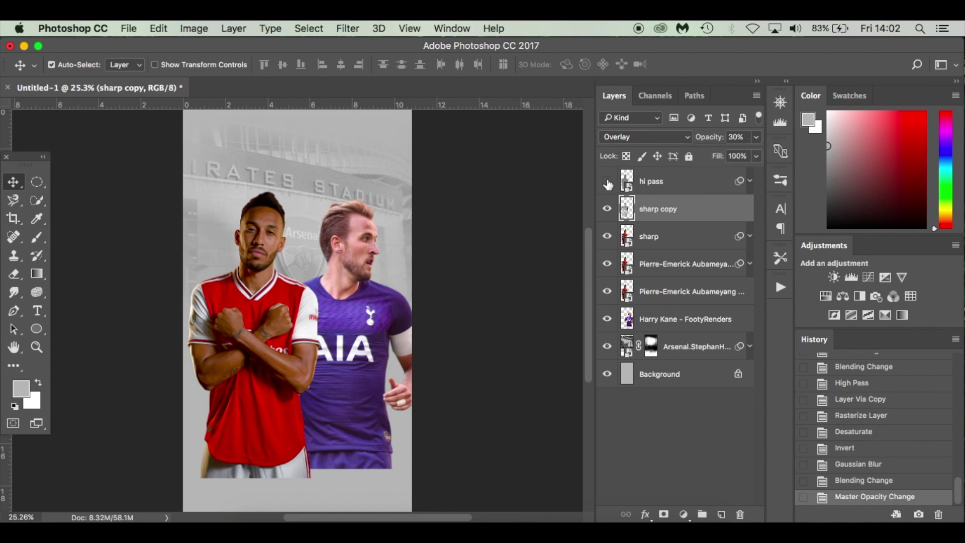
Rename the sharp copy layer as "skin tone" and show the hi pass layer again
double_click(656, 208)
type("skin tone")
key("Return")
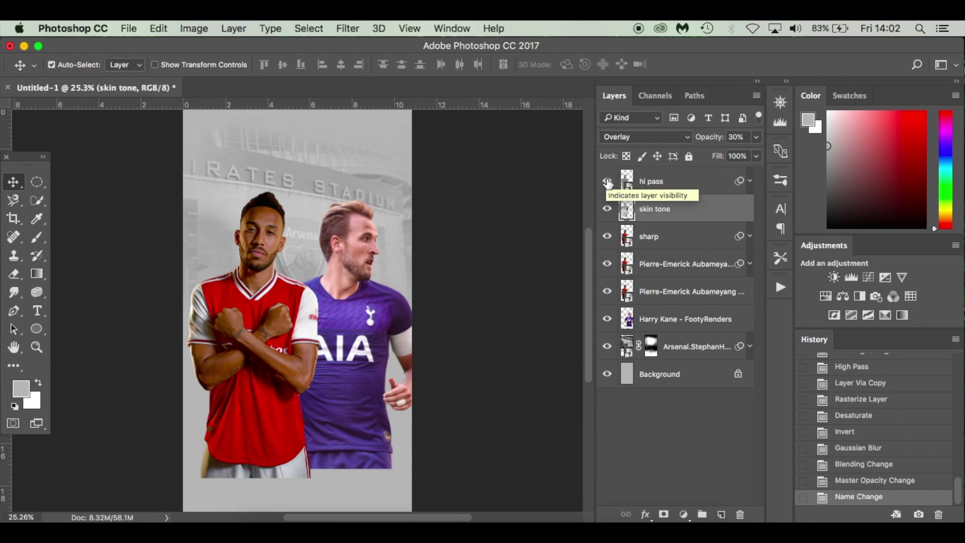
Group all the Aubameyang layers, from hi pass down to the original cutout, and name the group "Abam"
left_click(693, 182)
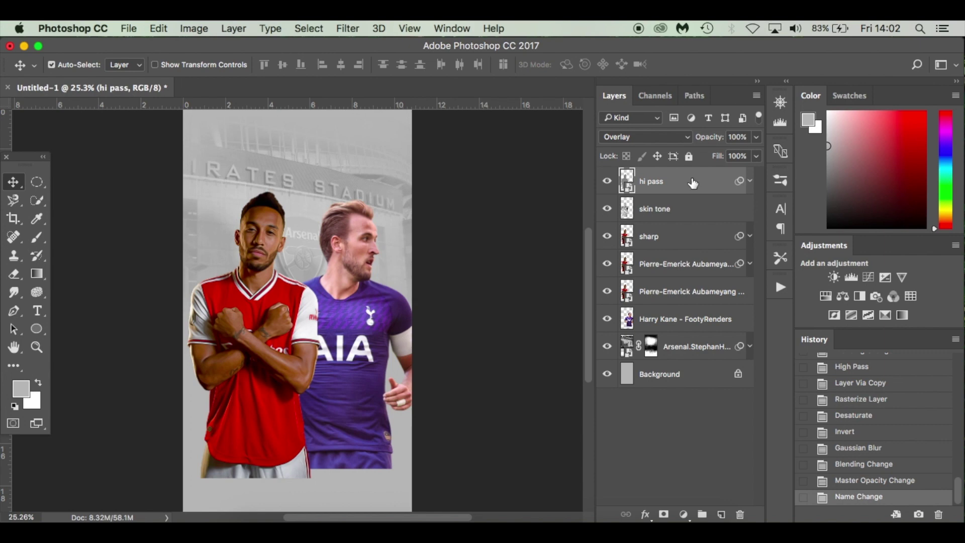
left_click(710, 294, "shift")
key("super+g")
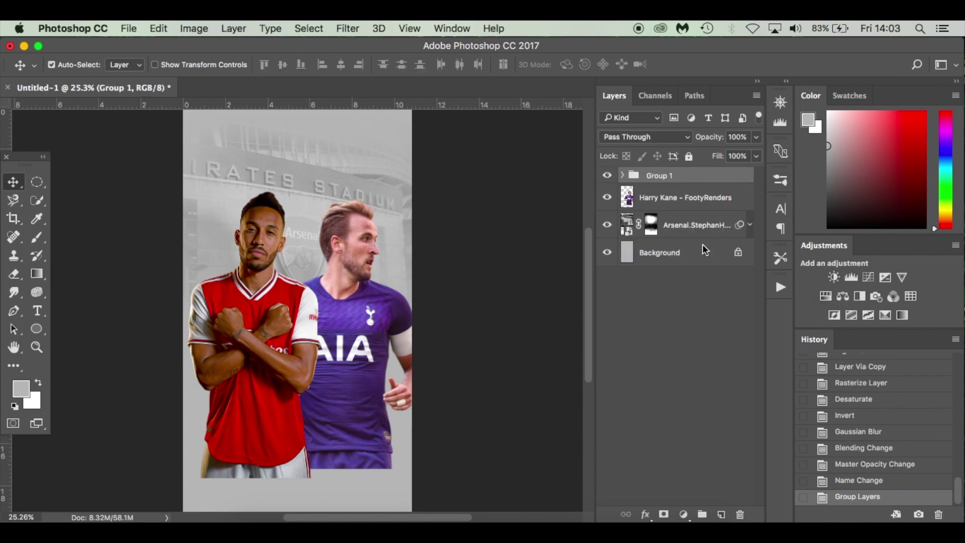
double_click(659, 176)
type("Abam")
key("Return")
Toggle the Abam group's visibility to check its contents and give the group a Red color label
left_click(607, 175)
left_click(607, 175)
right_click(607, 174)
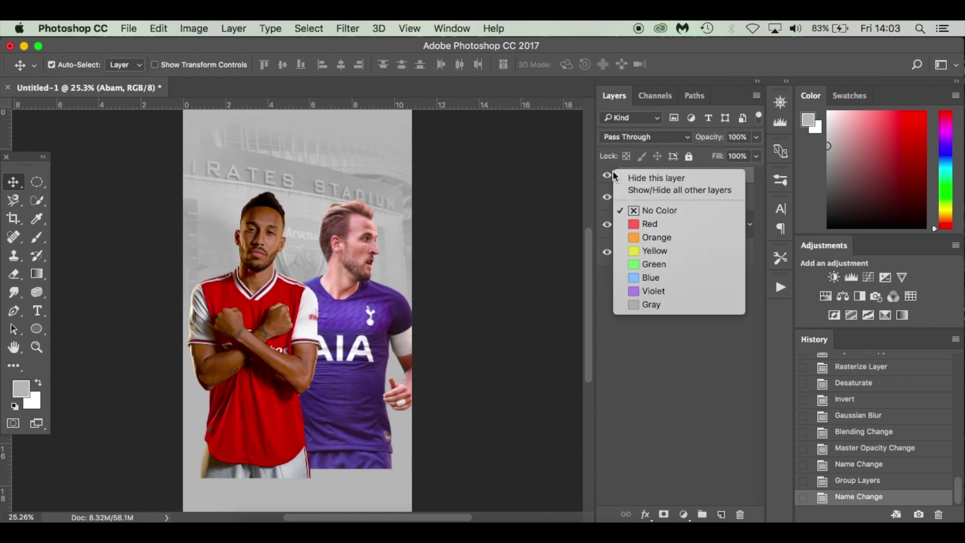
left_click(642, 229)
Duplicate the Harry Kane layer and apply Auto Tone to the copy
left_click(707, 200)
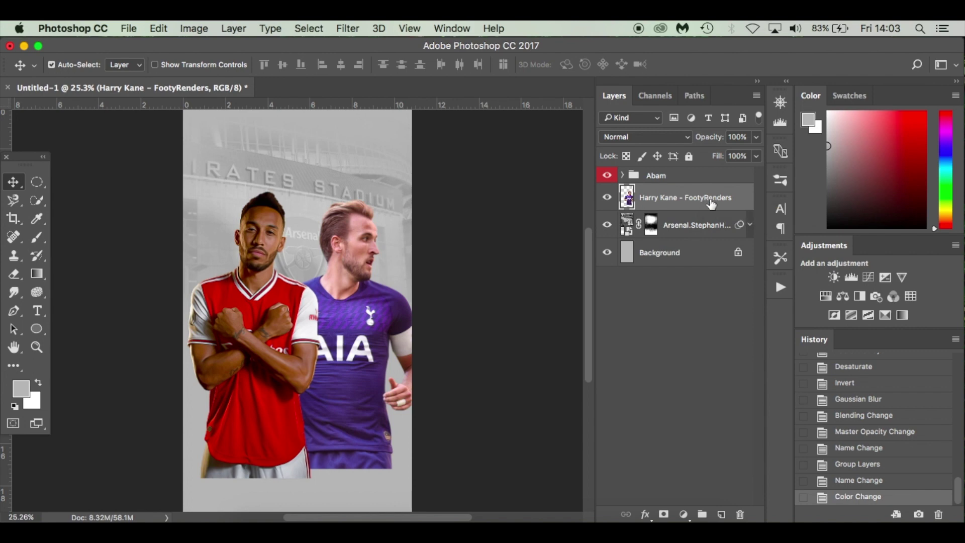
key("super+j")
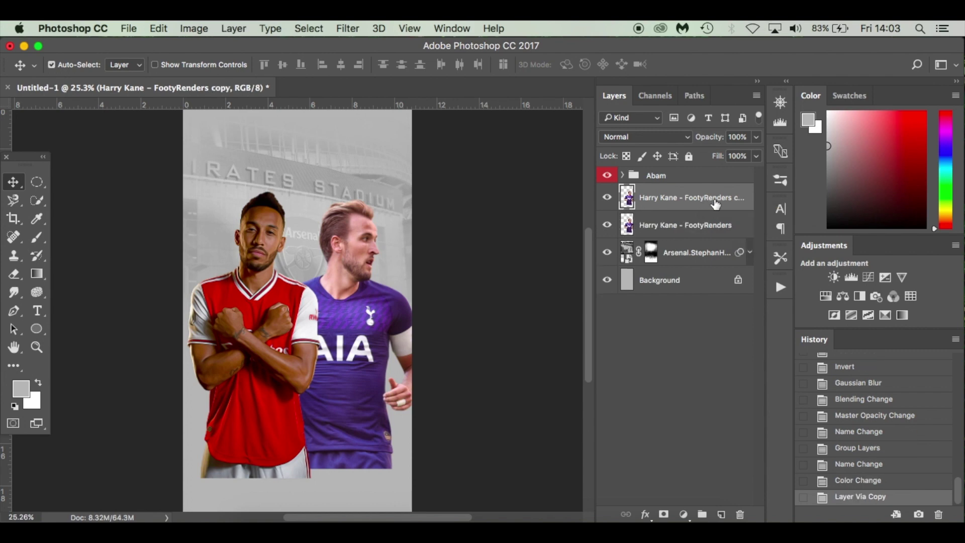
left_click(204, 29)
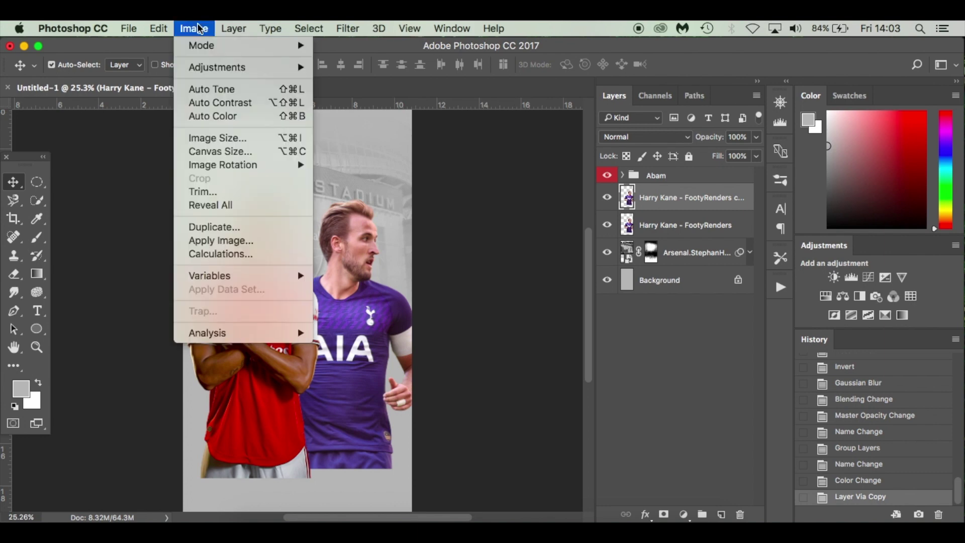
left_click(215, 89)
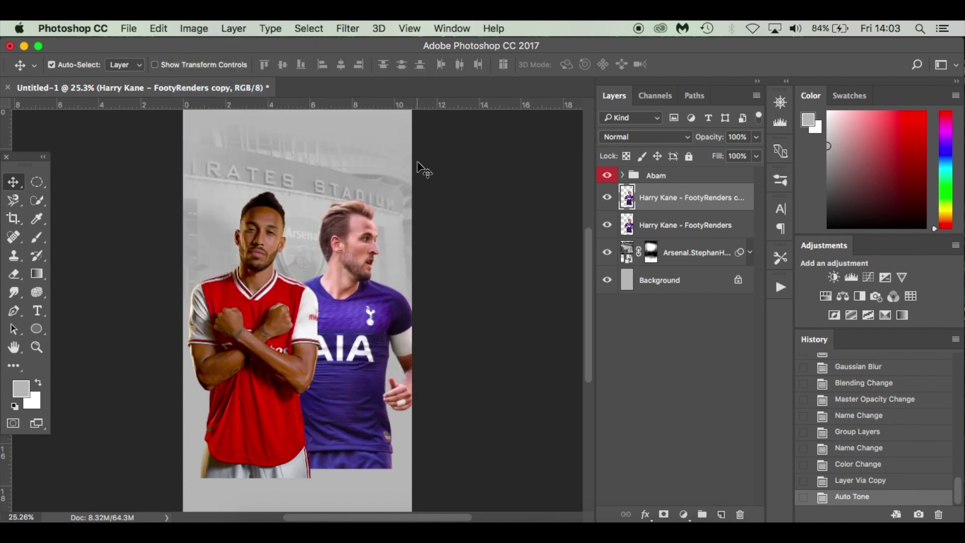
Apply Oil Paint to the Harry Kane copy with Stylization 5.0, Cleanliness 2.0, Scale 0.1, Bristle Detail 0.0 and Lighting off
left_click(353, 26)
mouse_move(415, 290)
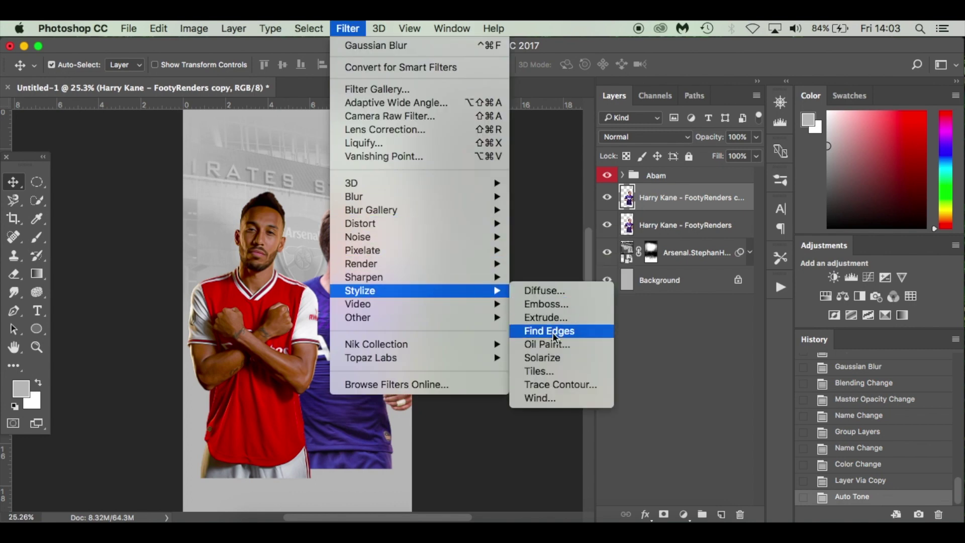
left_click(585, 347)
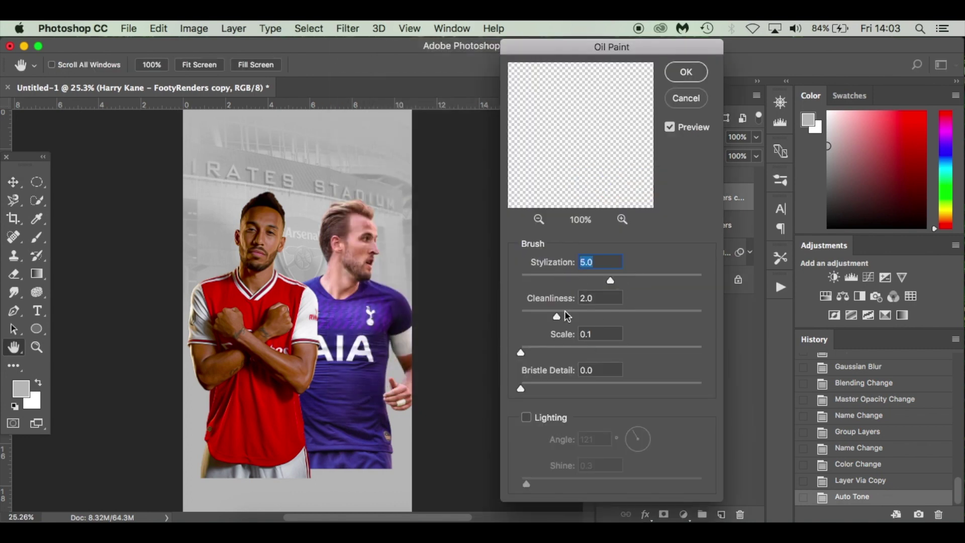
left_click(687, 72)
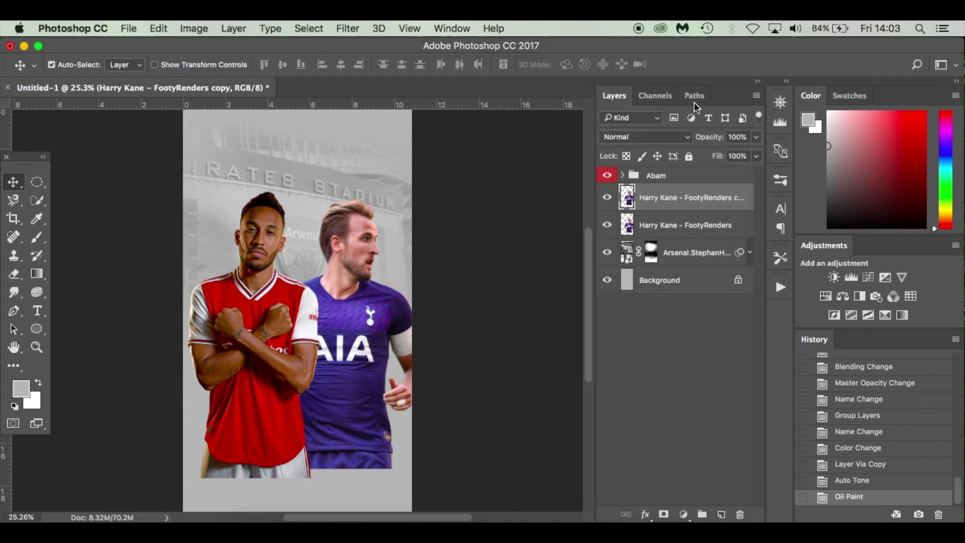
scroll(387, 287, "up", 2)
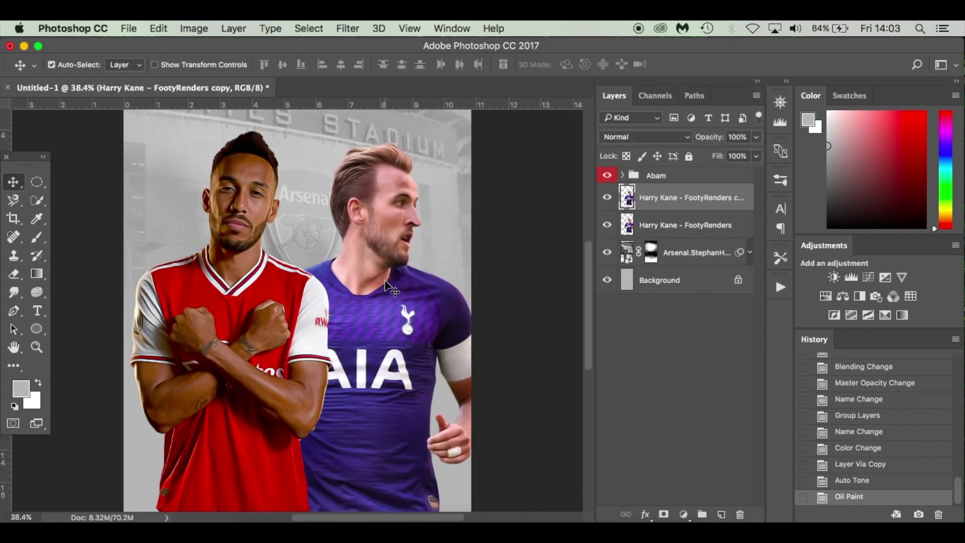
scroll(387, 287, "up", 1)
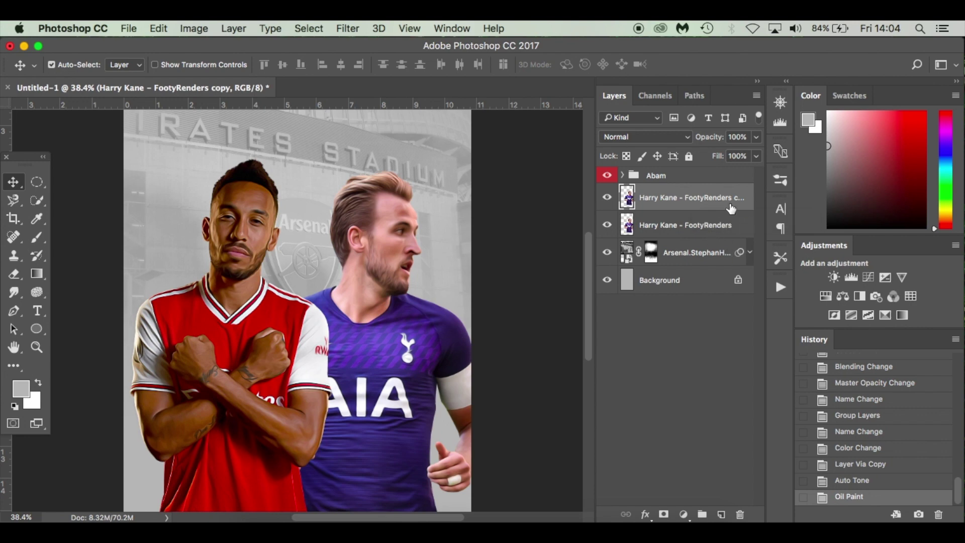
Apply Smart Sharpen to the Harry Kane copy with Amount 50%, Radius 1.0 px, Reduce Noise 10% and Gaussian Blur removal
left_click(350, 28)
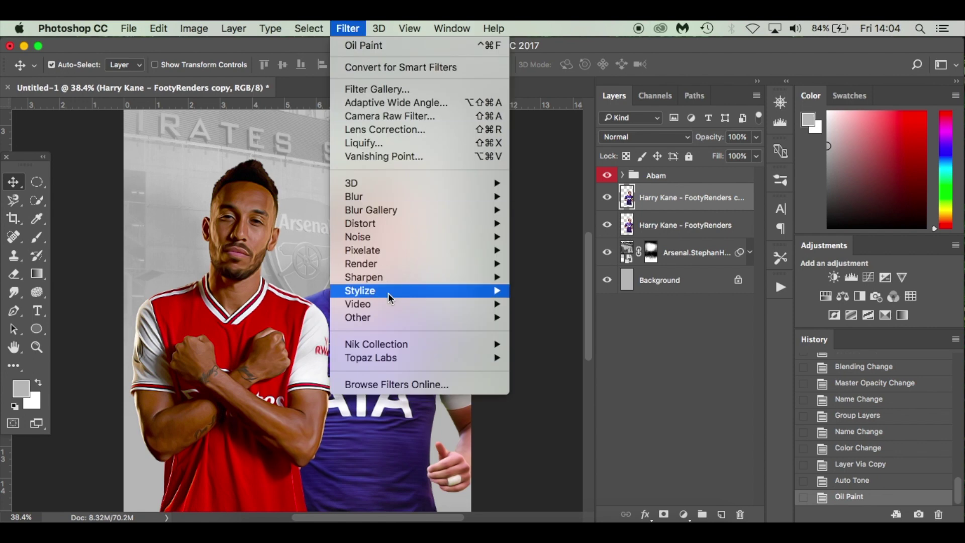
mouse_move(436, 276)
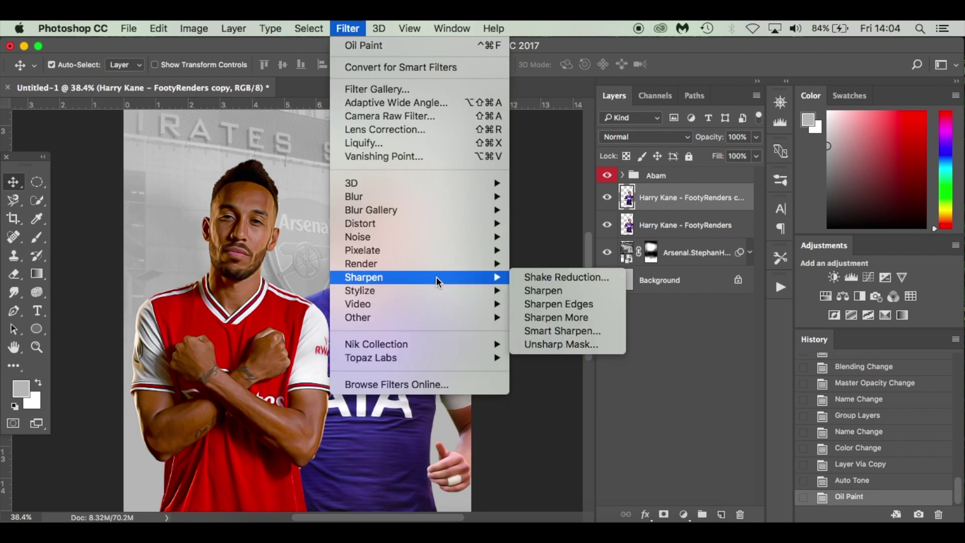
left_click(607, 330)
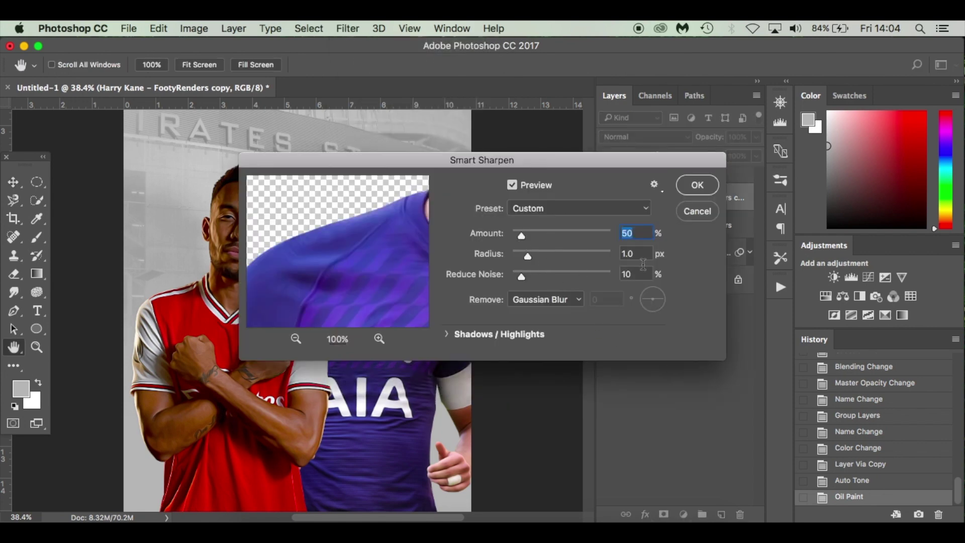
left_click(693, 187)
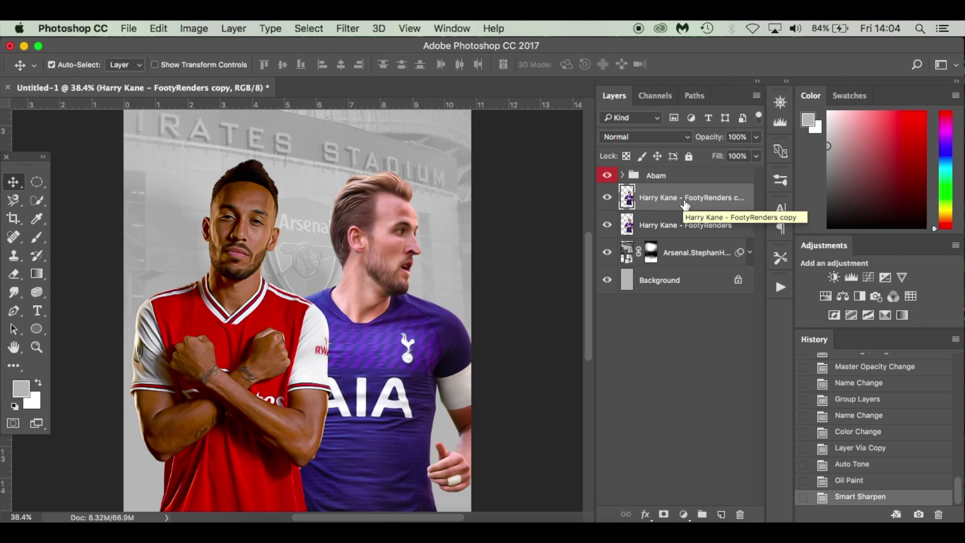
Apply a Diffuse Glow to the Harry Kane copy with Graininess 1, Glow Amount 4 and Clear Amount 17
left_click(348, 28)
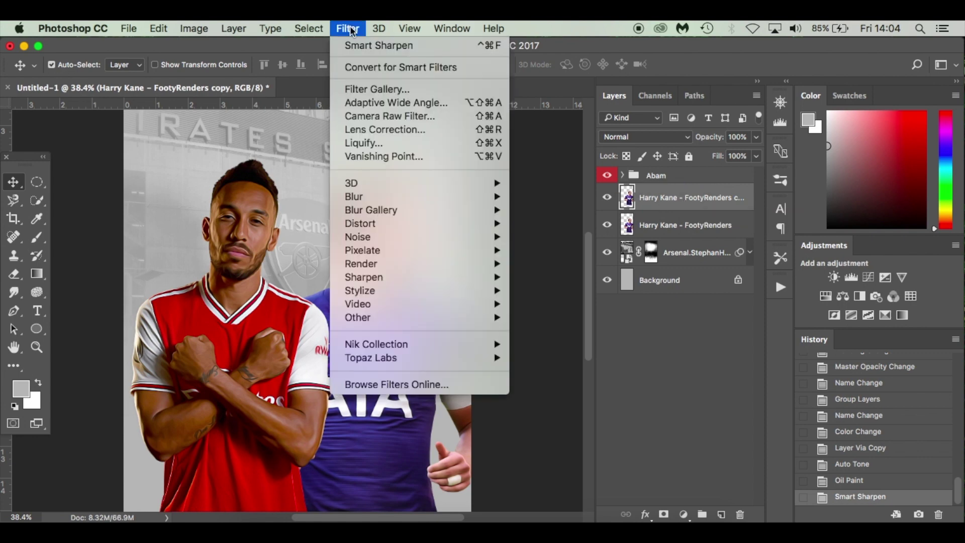
left_click(450, 89)
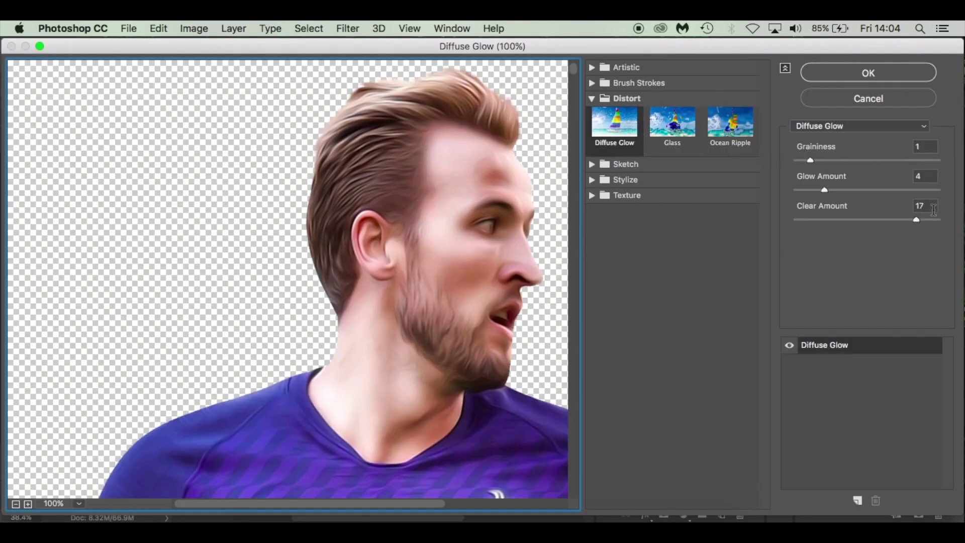
left_click(897, 77)
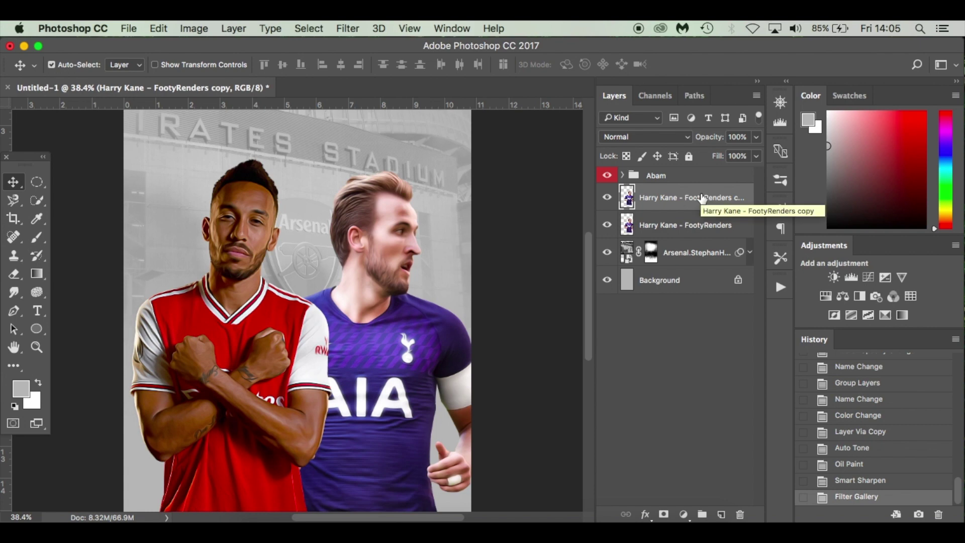
Duplicate the filtered Harry Kane copy and name the new layer "sharp"
key("super+j")
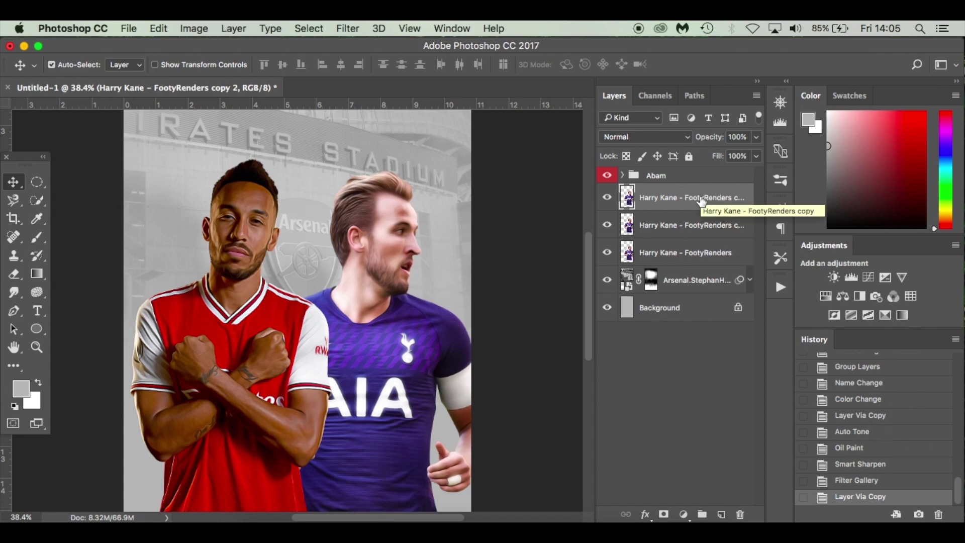
double_click(694, 197)
type("sharp")
key("Return")
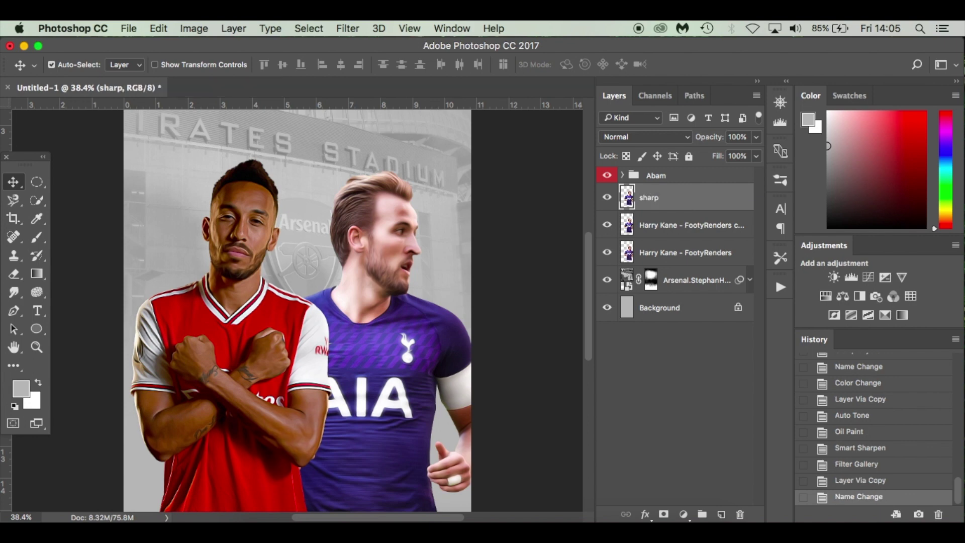
Apply Smart Sharpen to the "sharp" layer with Amount 50%, Radius 1.0 px, Reduce Noise 10% and Gaussian Blur removal
left_click(348, 28)
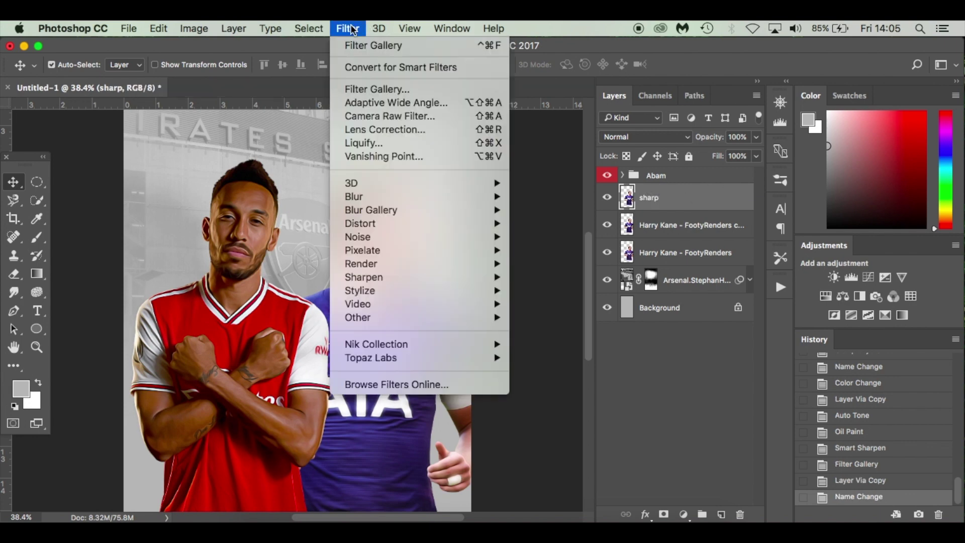
mouse_move(448, 277)
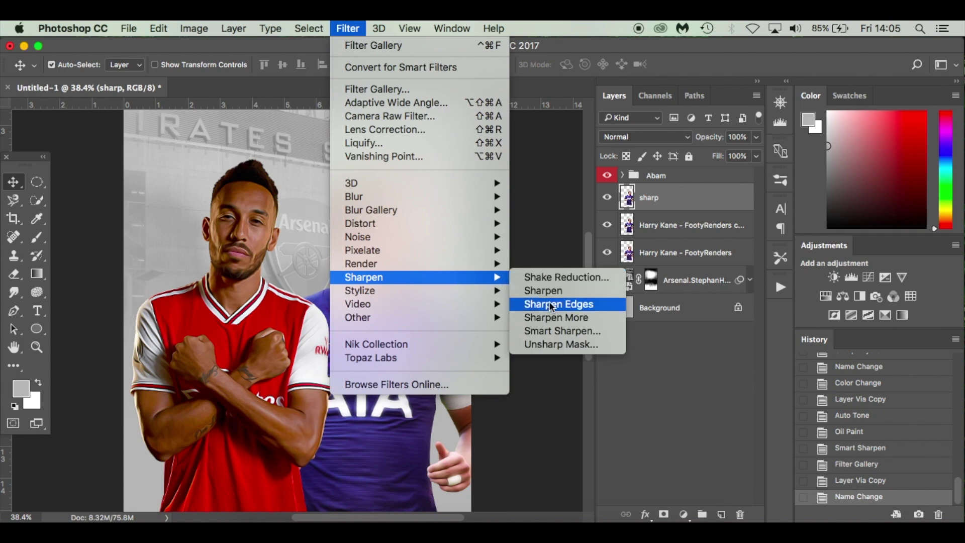
left_click(562, 330)
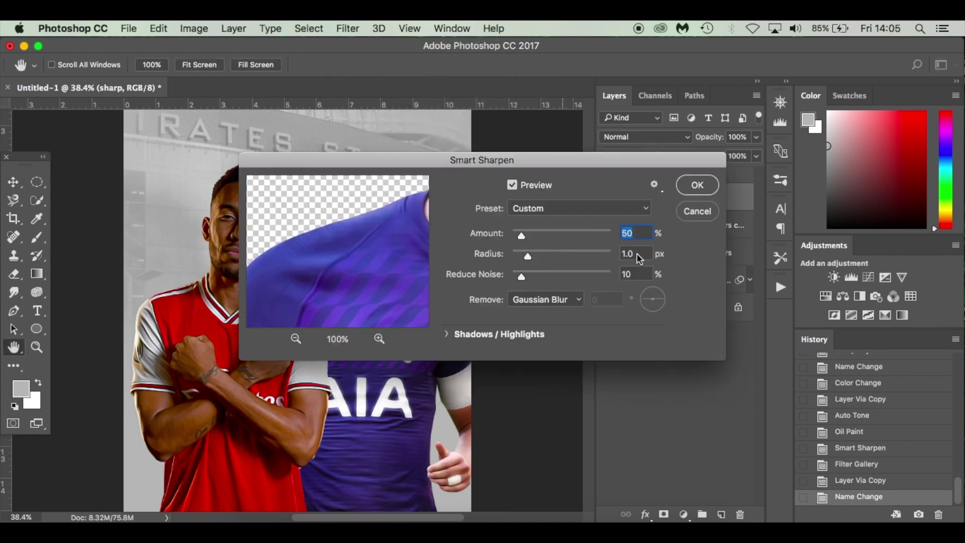
left_click(694, 185)
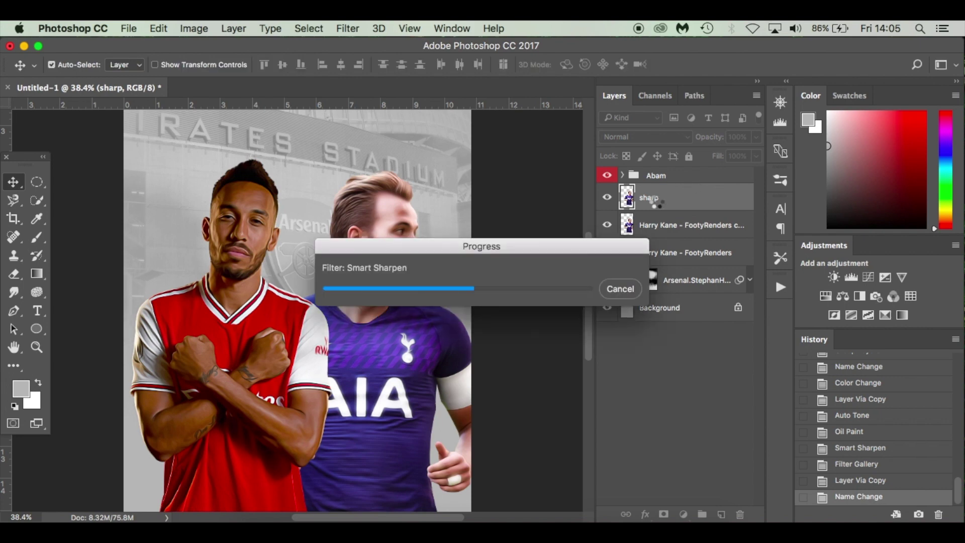
Apply an Unsharp Mask to the "sharp" layer with Amount 40%, Radius 4.5 pixels and Threshold 0
left_click(345, 29)
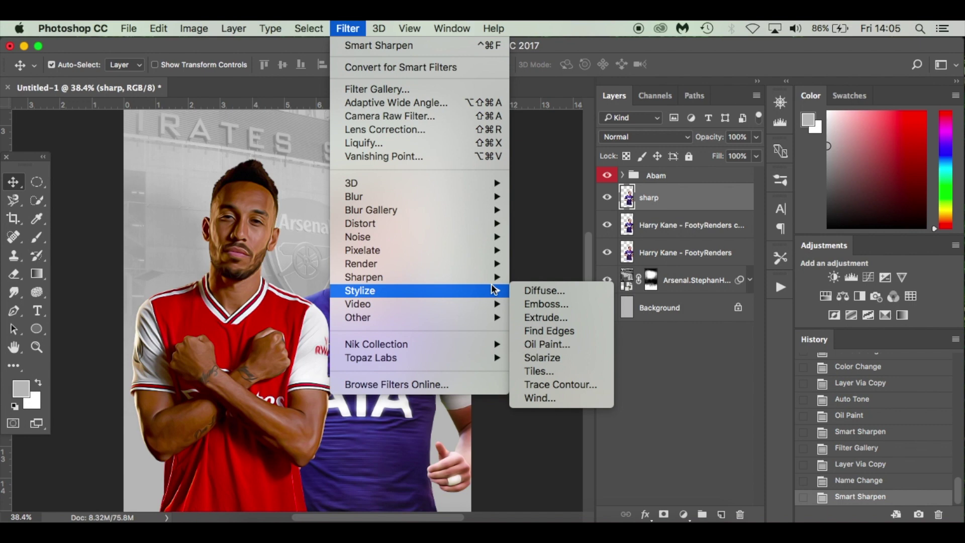
mouse_move(452, 277)
left_click(607, 345)
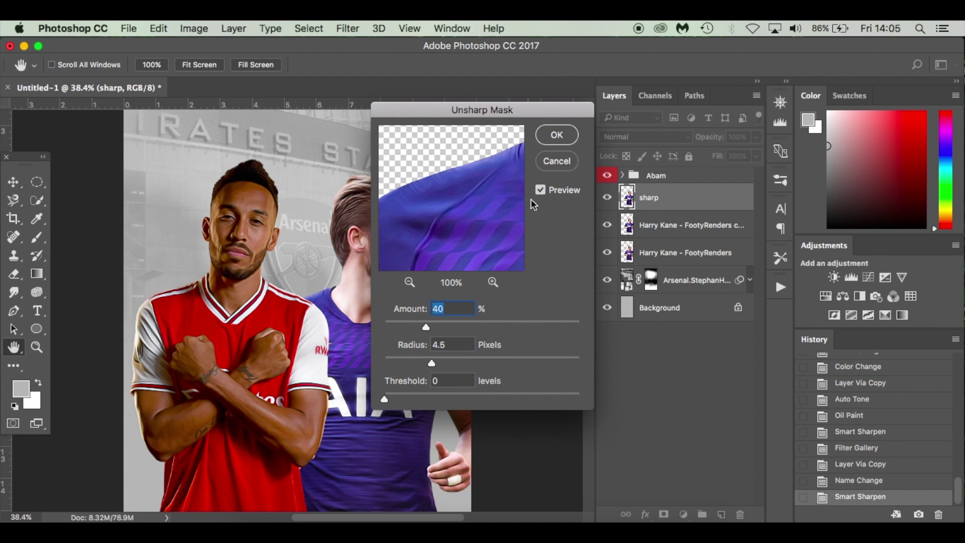
left_click(560, 140)
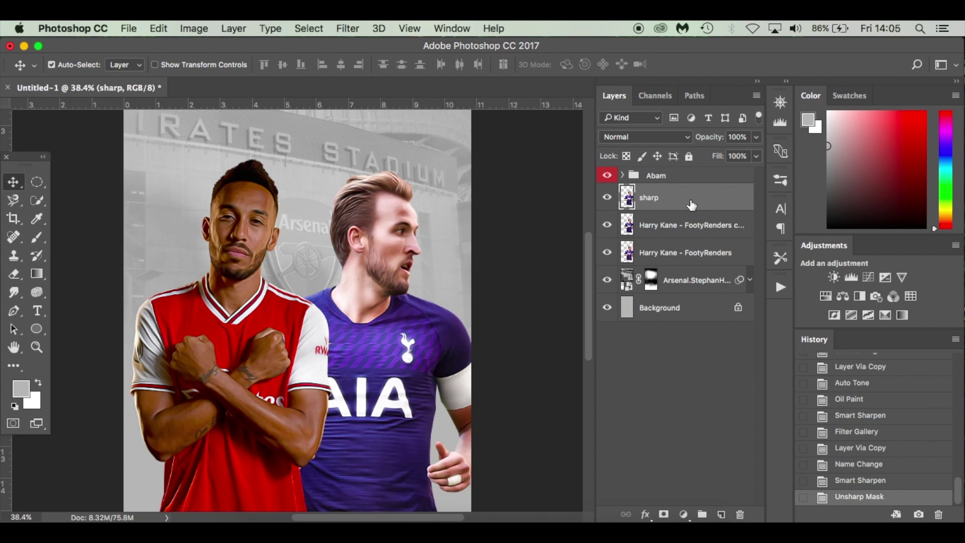
Duplicate the "sharp" layer, name the copy "hi pass" and set its blend mode to Overlay
key("super+j")
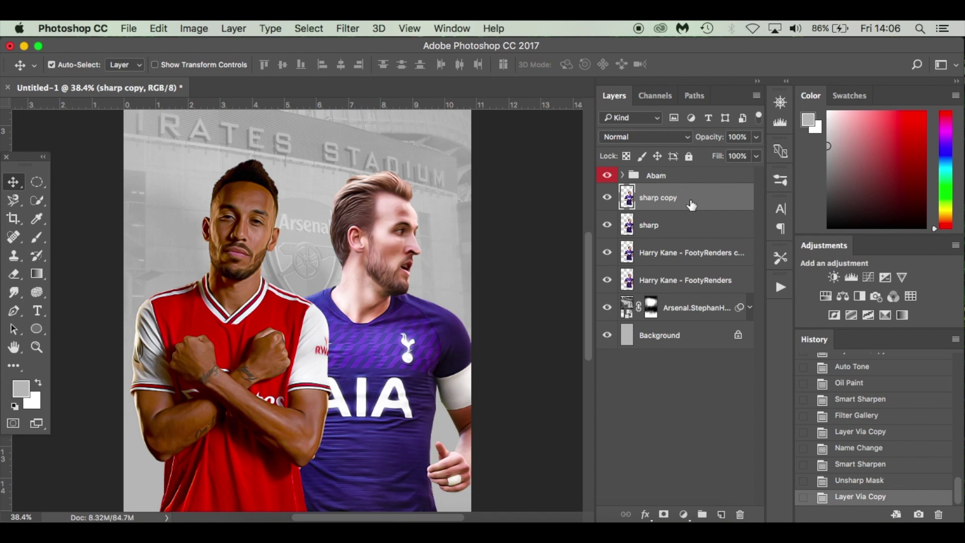
double_click(671, 199)
type("hi pass")
key("Return")
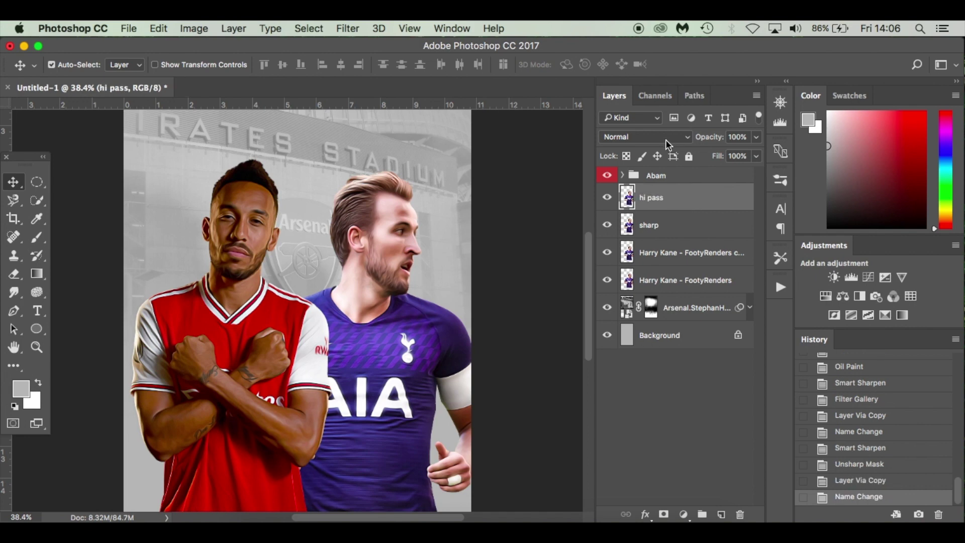
left_click(665, 140)
left_click(653, 289)
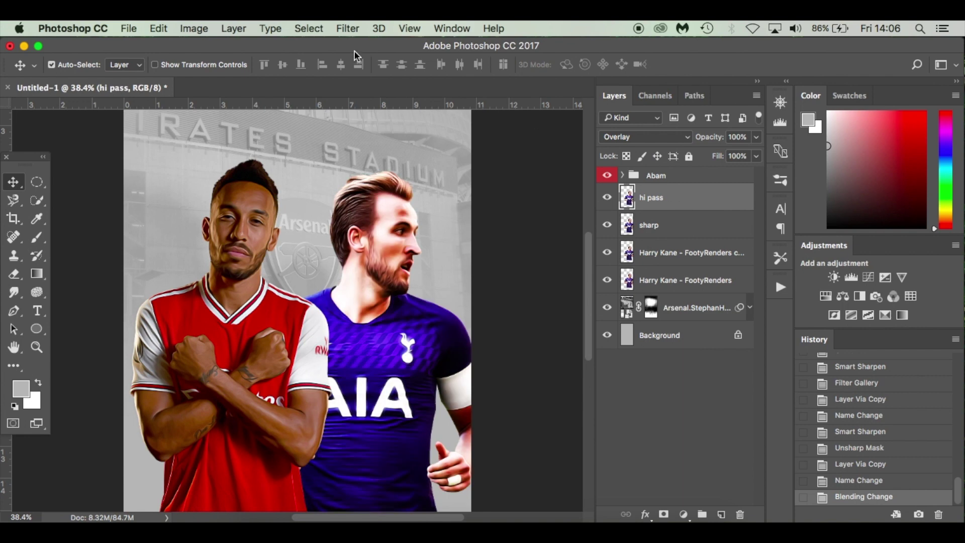
Apply a High Pass filter with a 2.0 pixel radius to the "hi pass" layer
left_click(345, 29)
mouse_move(447, 320)
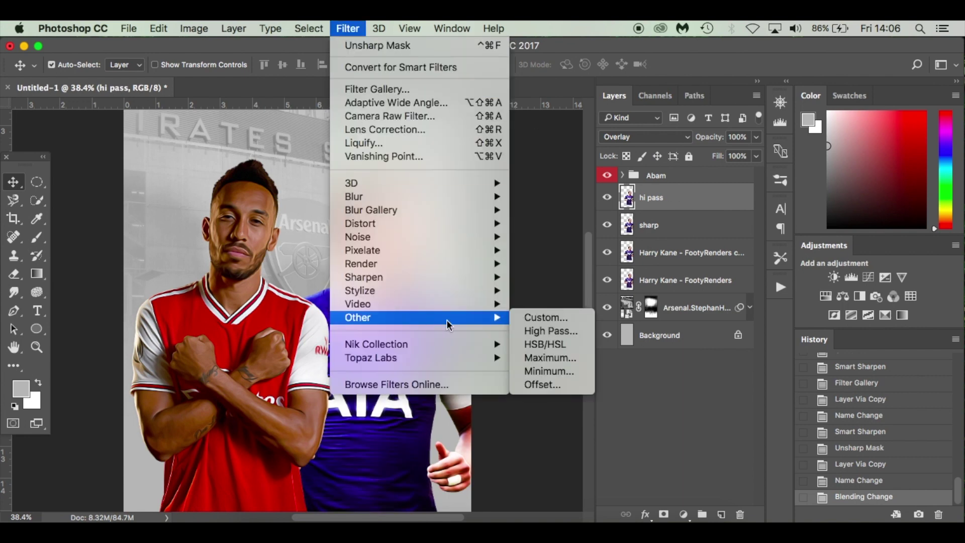
left_click(576, 330)
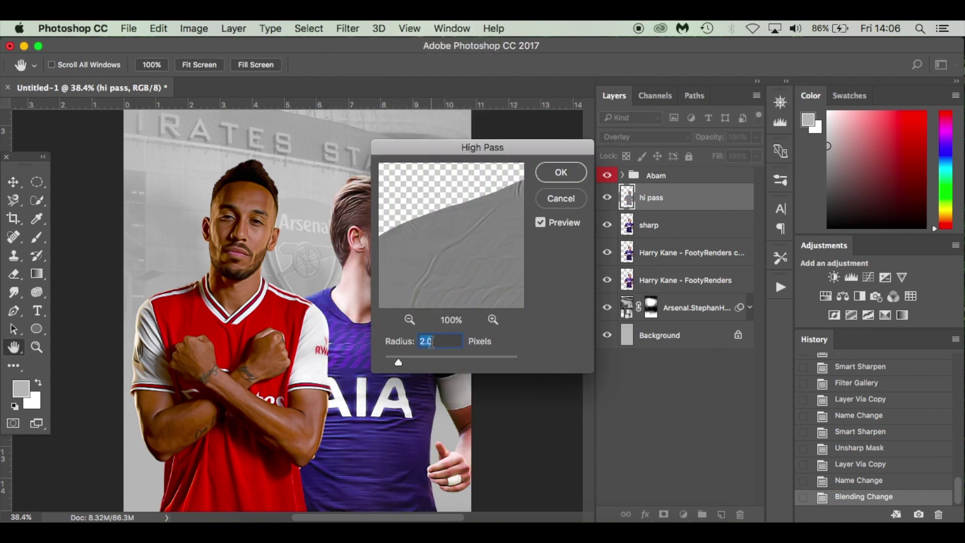
left_click(559, 174)
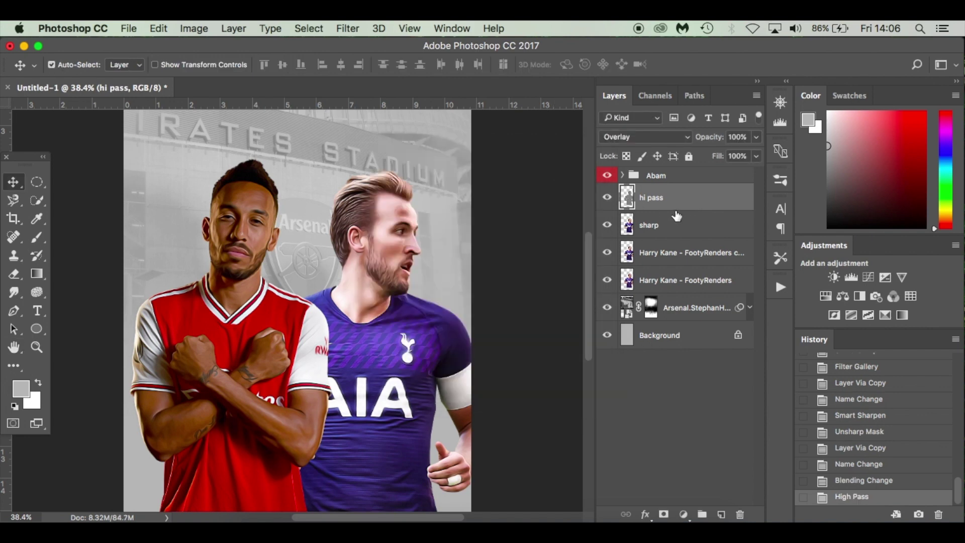
Duplicate the "sharp" layer again, then desaturate and invert the copy
left_click(700, 232)
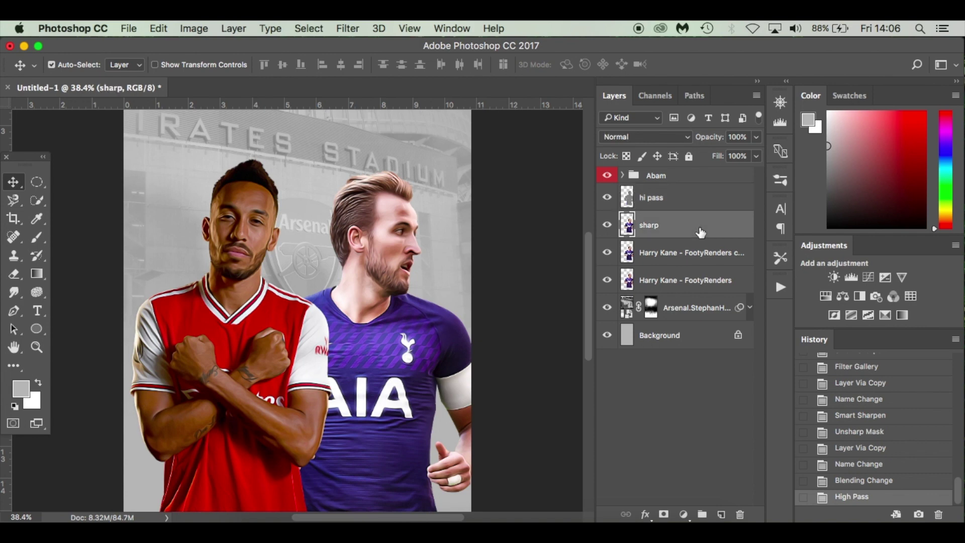
key("ctrl+j")
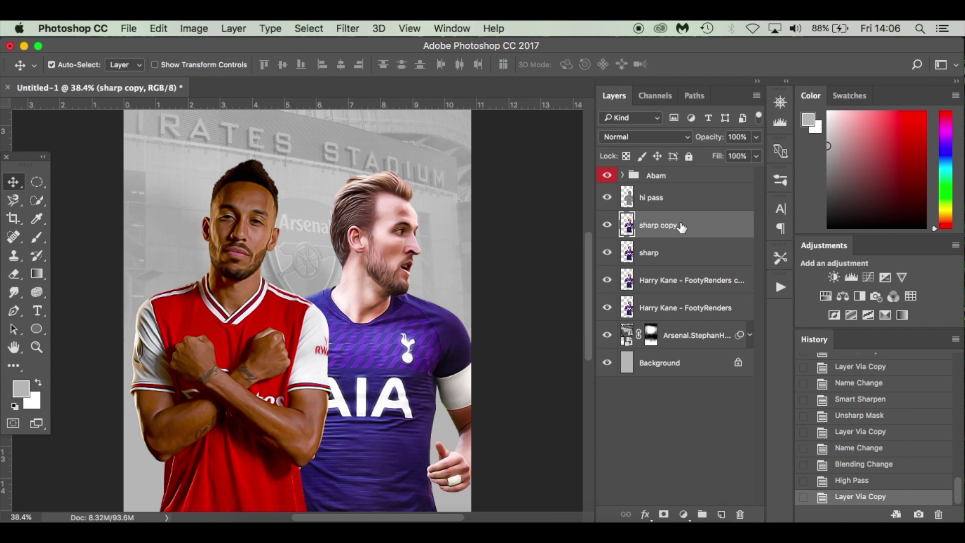
left_click(187, 29)
mouse_move(280, 70)
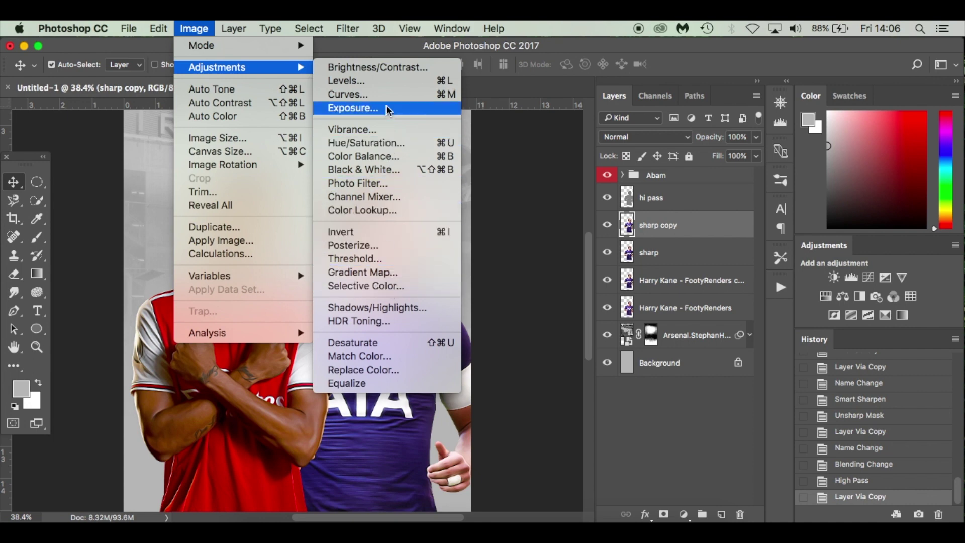
left_click(394, 342)
left_click(194, 28)
mouse_move(218, 68)
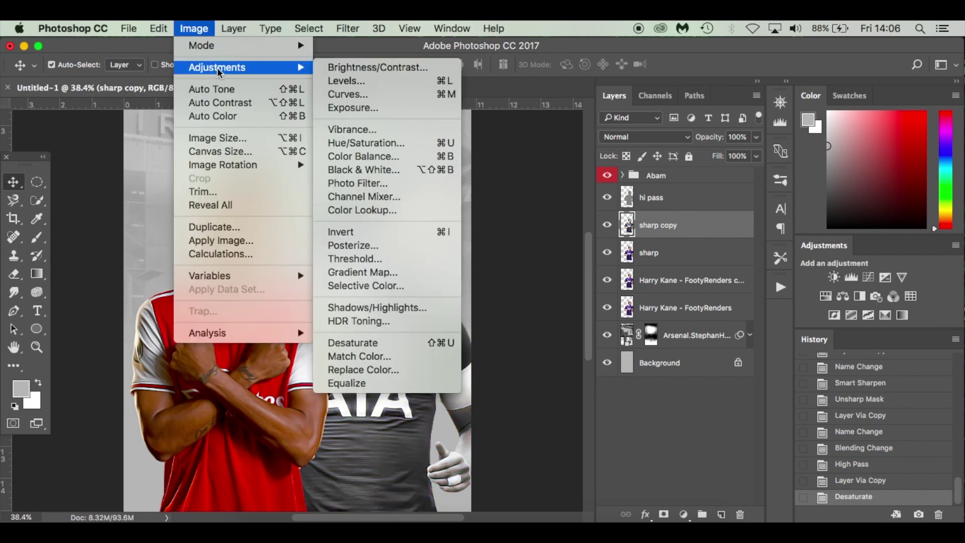
left_click(378, 236)
Apply a Gaussian Blur with a 5.0 pixel radius to the inverted grey copy of Harry Kane
left_click(352, 28)
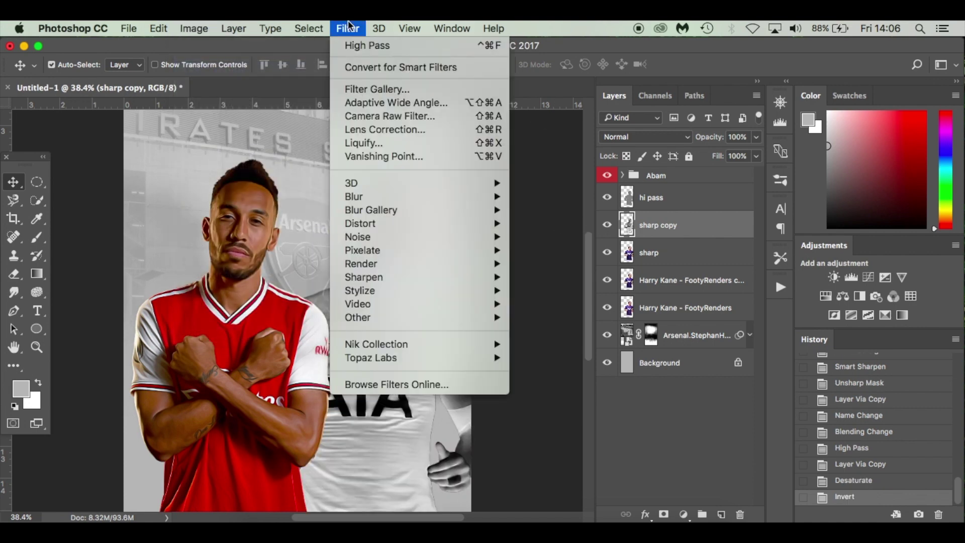
mouse_move(402, 197)
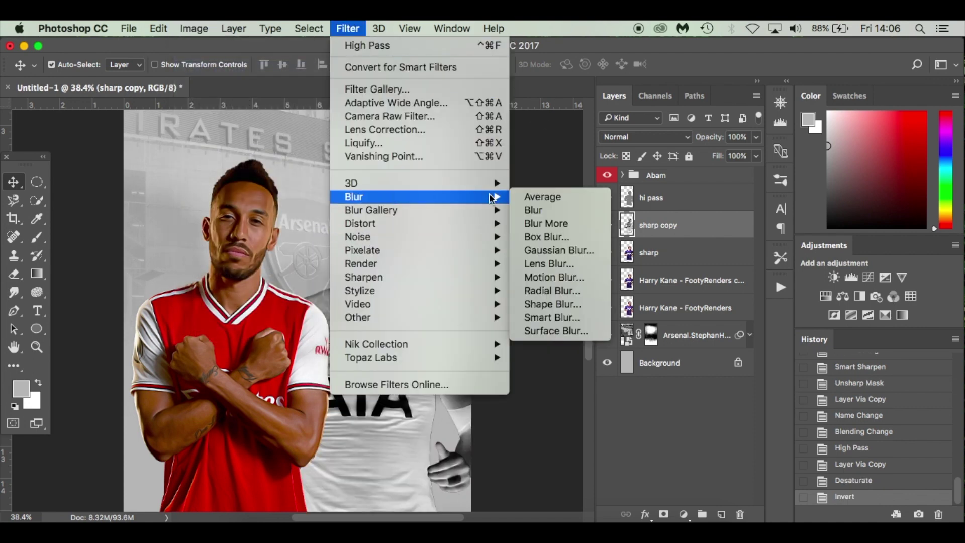
left_click(559, 249)
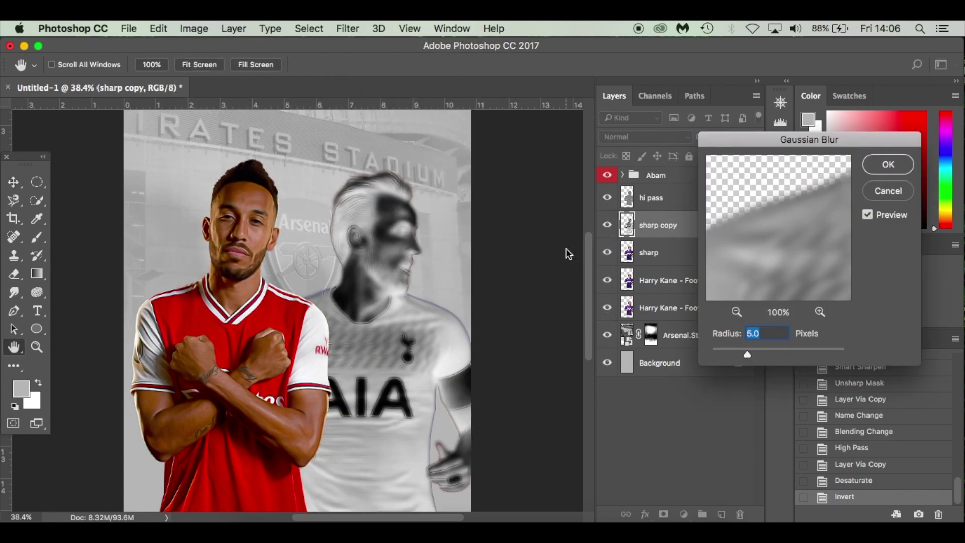
left_click(886, 164)
Hide the "hi pass" layer and set the blurred, inverted copy to Overlay blending at 30% opacity
left_click(607, 197)
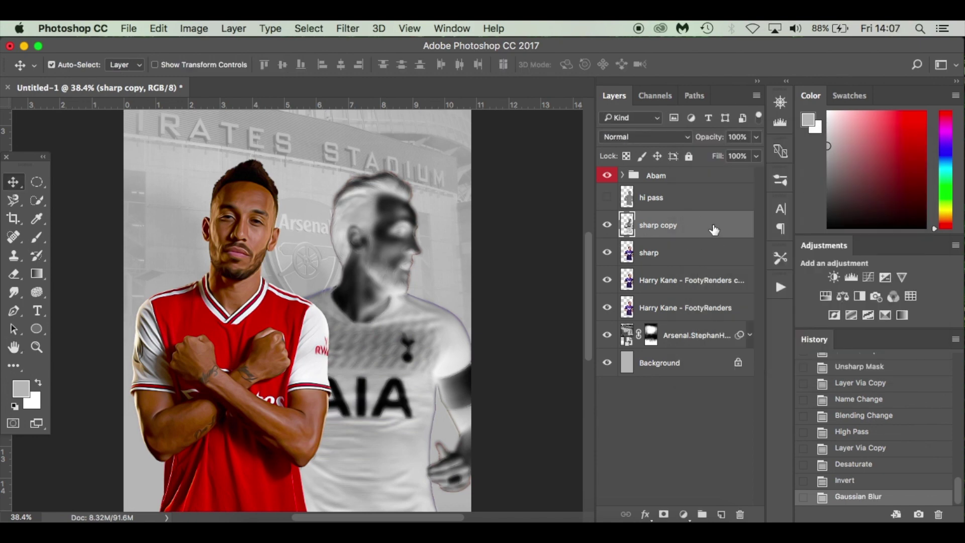
left_click(645, 139)
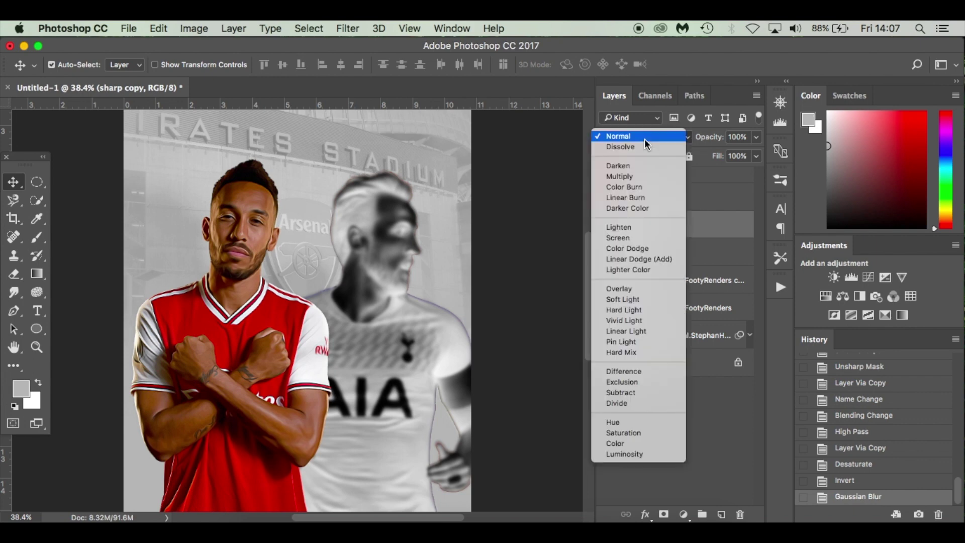
left_click(639, 282)
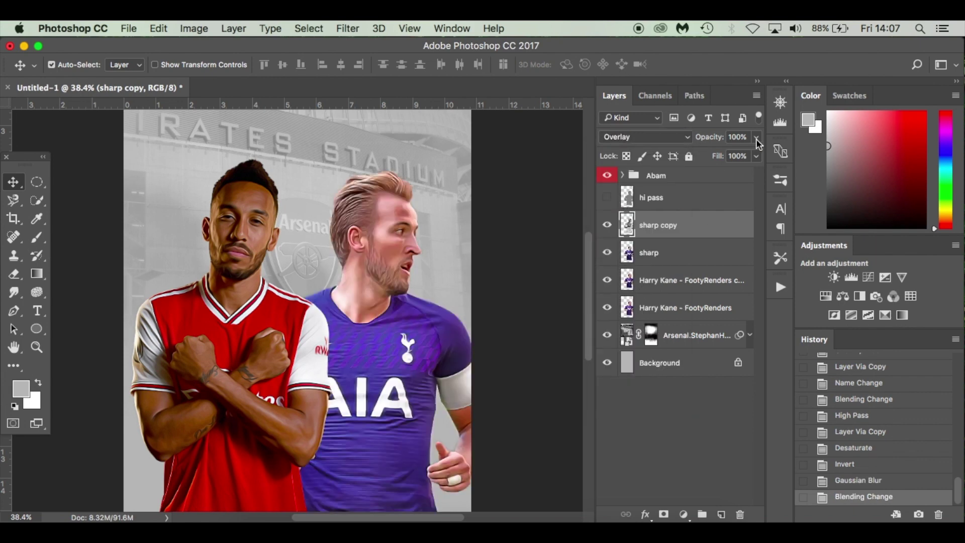
left_click(757, 138)
left_click_drag(758, 152, 711, 151)
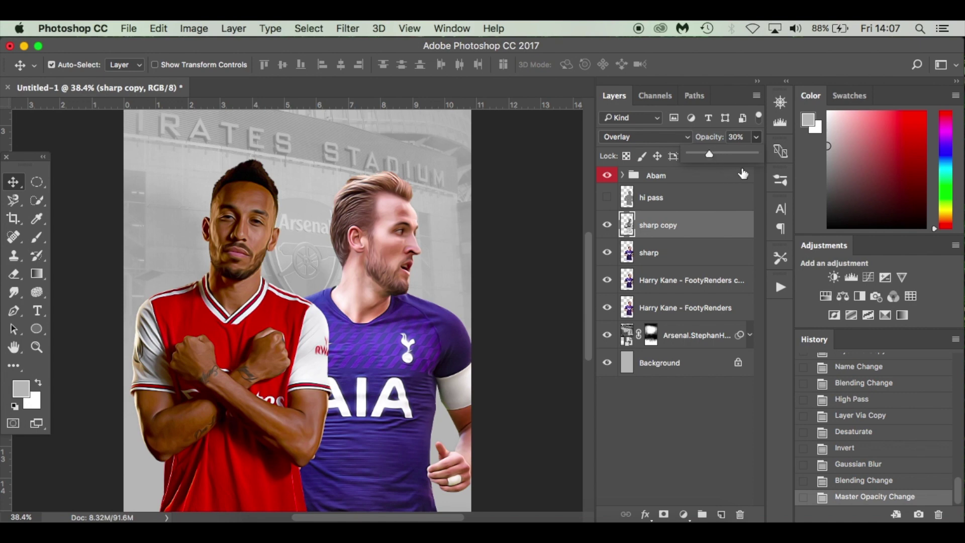
left_click(688, 175)
left_click(698, 224)
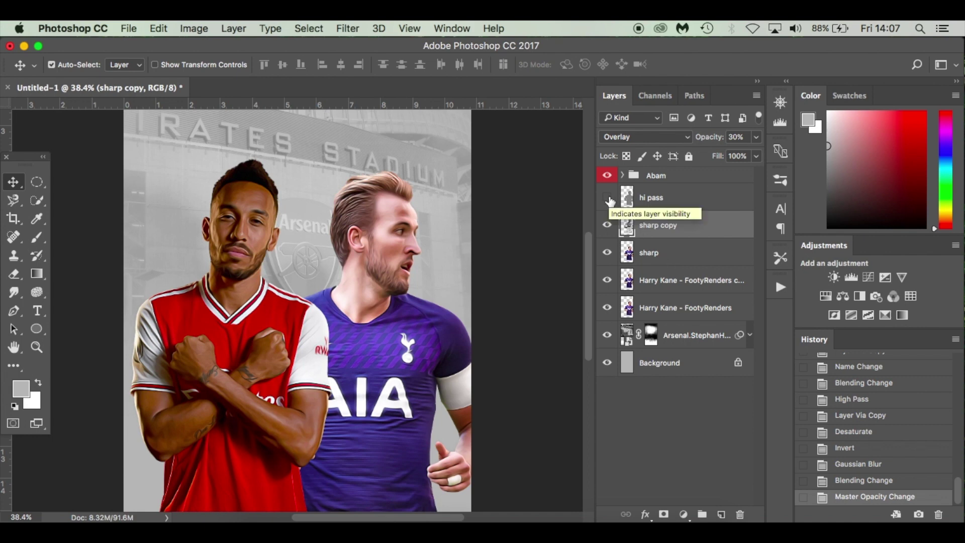
Rename the blurred Overlay copy "skin tone" and show the "hi pass" layer again
double_click(654, 225)
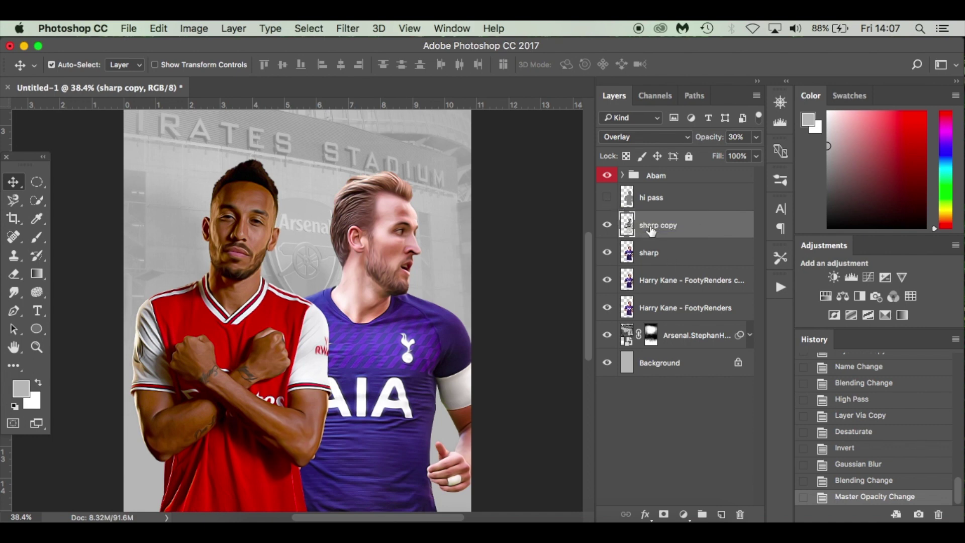
type("skin tone")
key("Return")
left_click(607, 197)
Group all the Harry Kane layers from "hi pass" down to the original cutout as "Kane" and color-label the group violet
left_click(694, 199)
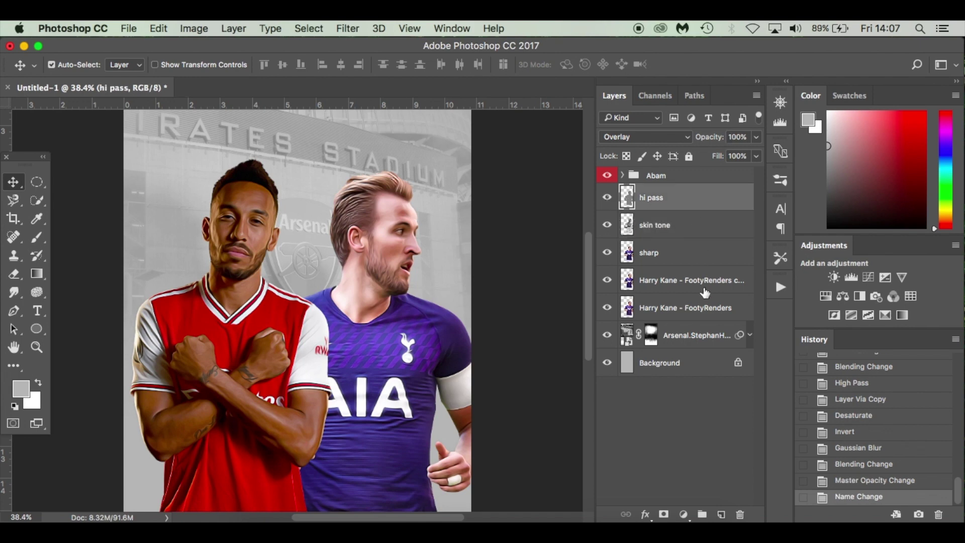
left_click(709, 307, "shift")
key("super+g")
double_click(653, 191)
type("Kane")
key("Return")
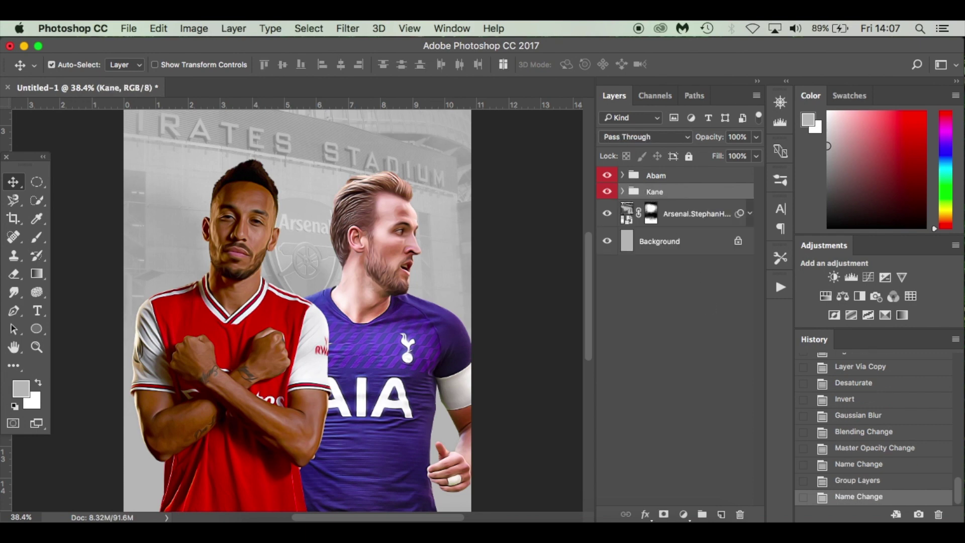
right_click(607, 192)
left_click(656, 307)
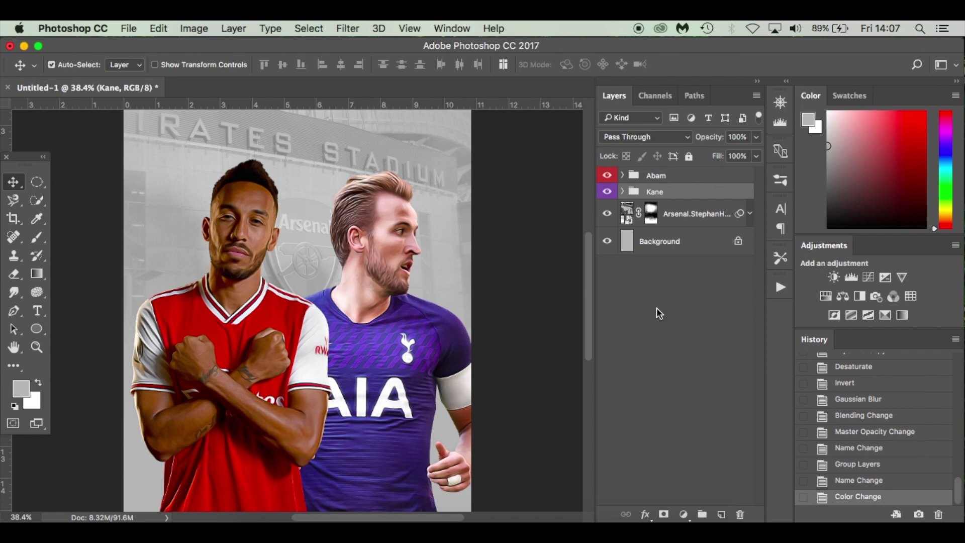
Add a Color Lookup adjustment layer above the "Abam" group, using the 3Strip.look 3DLUT file
key("super+0")
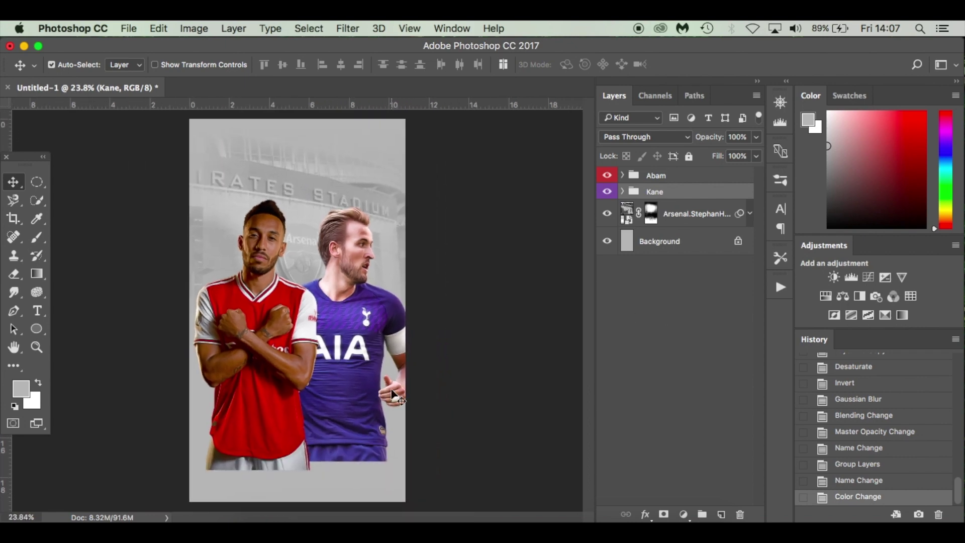
scroll(342, 403, "up", 2)
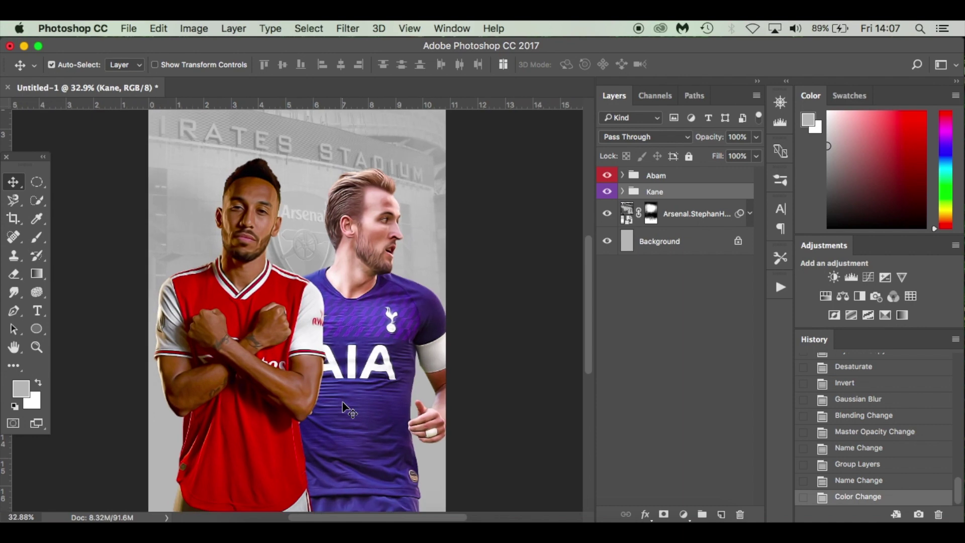
left_click(676, 313)
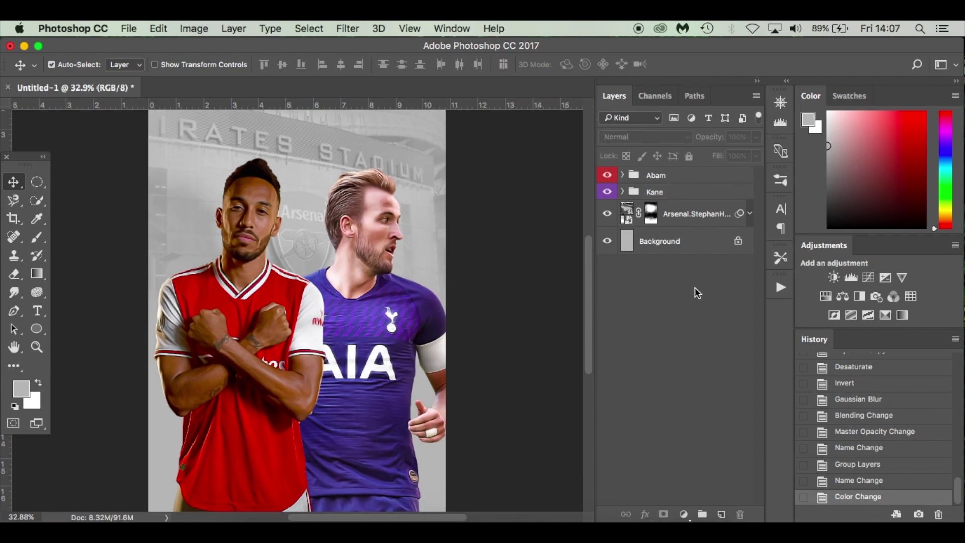
left_click(706, 185)
left_click(682, 514)
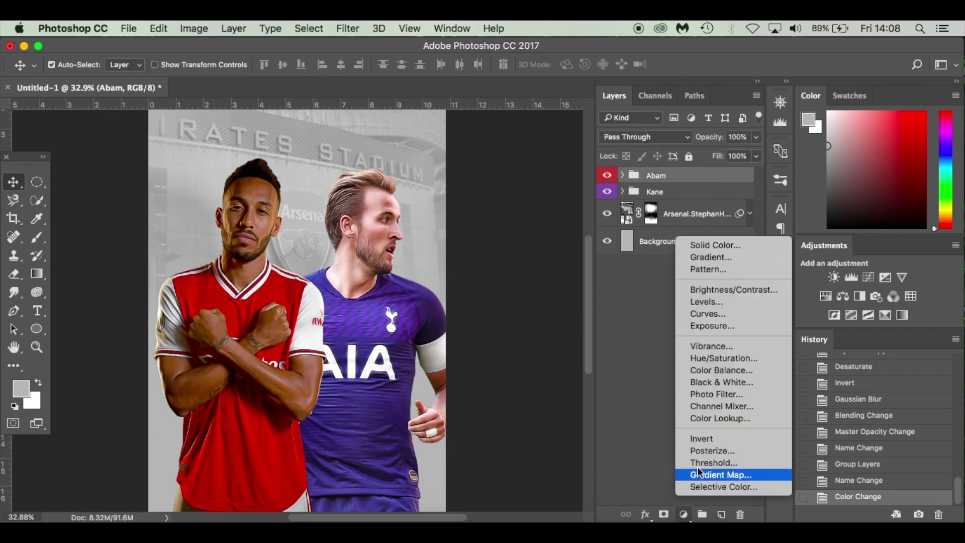
left_click(717, 420)
left_click(210, 217)
left_click(226, 266)
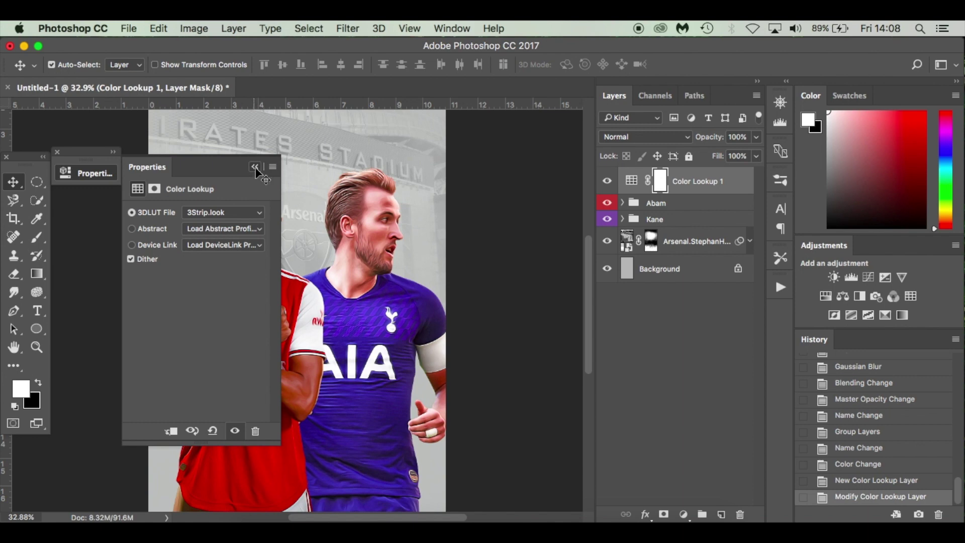
left_click(255, 168)
Reduce the Color Lookup layer's opacity to 12% and compare the poster with the adjustment off and on
left_click(756, 136)
left_click_drag(715, 154, 697, 152)
left_click(608, 182)
left_click(607, 181)
left_click(608, 181)
left_click(607, 181)
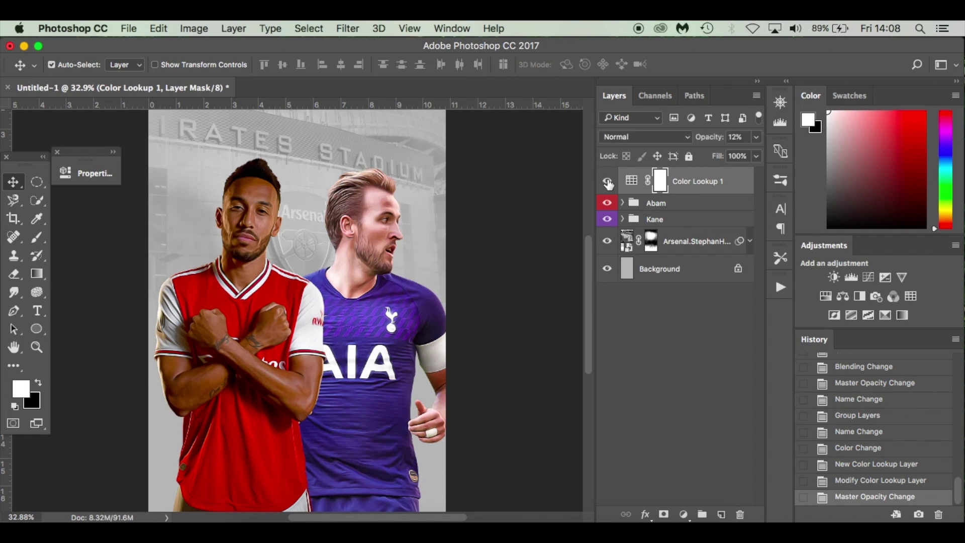
Add a Hue/Saturation adjustment layer above the "Abam" group with saturation -20 and leave the "Kane" group collapsed
left_click(696, 203)
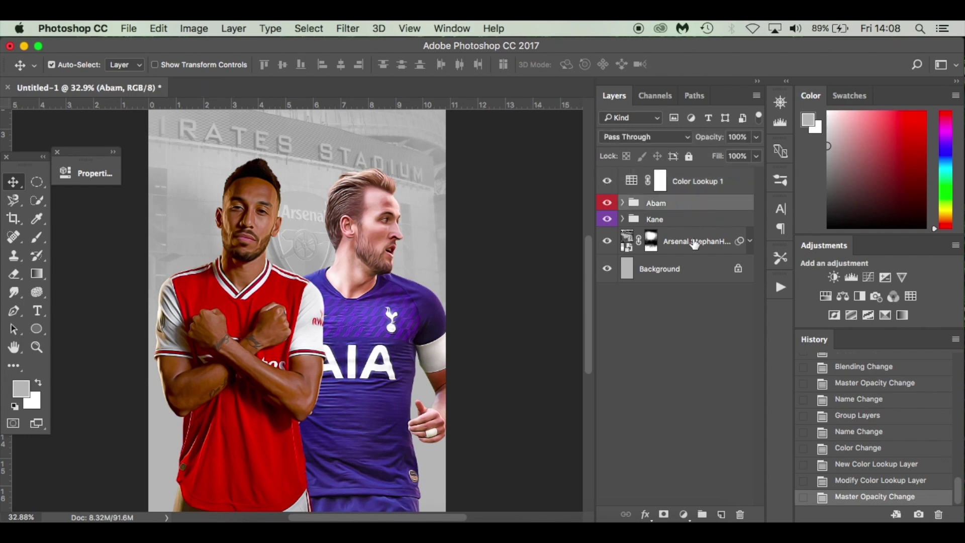
left_click(683, 514)
left_click(720, 358)
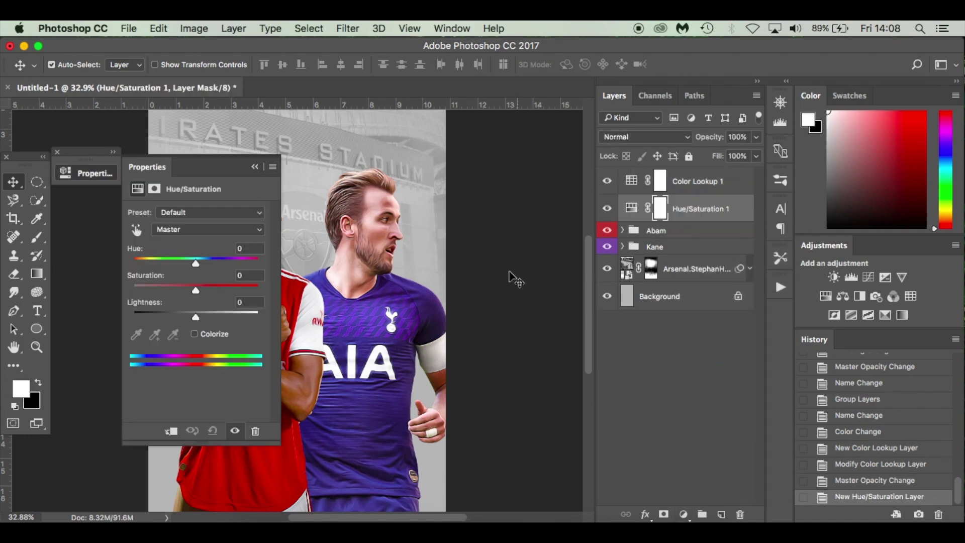
left_click_drag(195, 290, 184, 291)
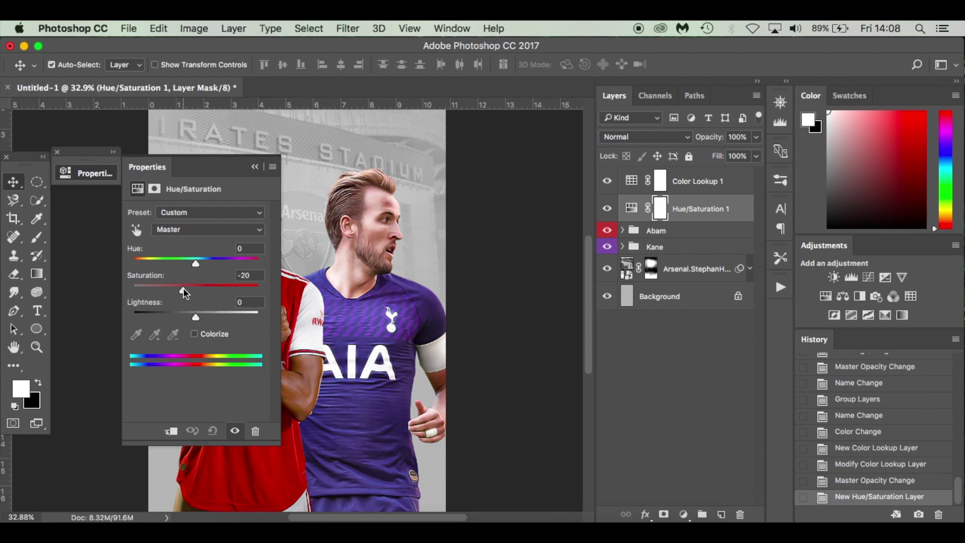
left_click(346, 232)
left_click(255, 166)
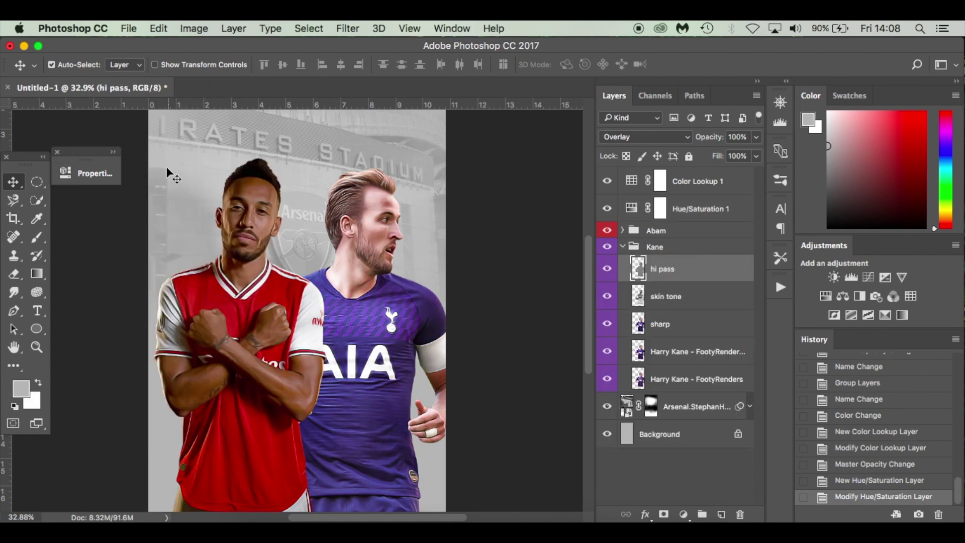
left_click(630, 247)
left_click(623, 246)
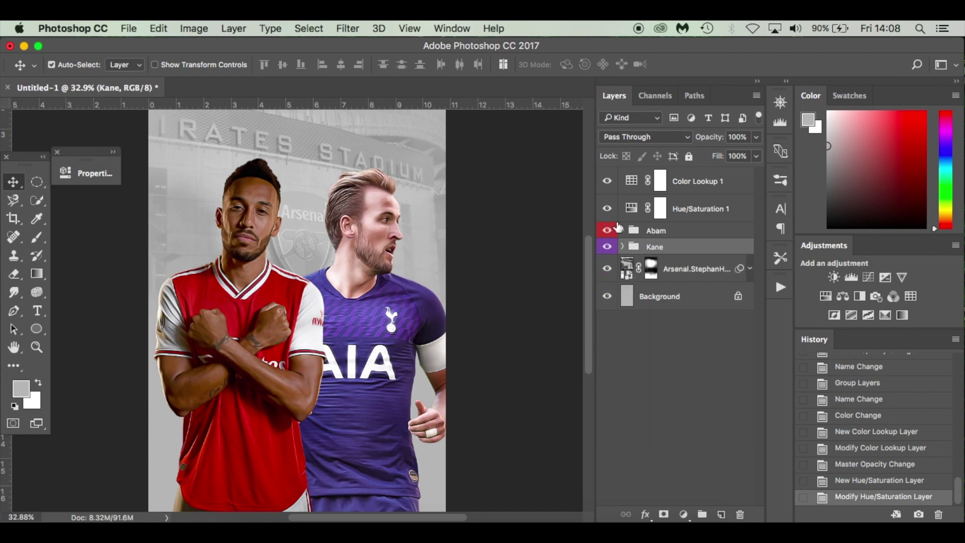
Check the Hue/Saturation layer's effect and set its saturation to -16
left_click(607, 209)
double_click(635, 211)
left_click_drag(207, 160, 524, 188)
left_click_drag(505, 313, 509, 315)
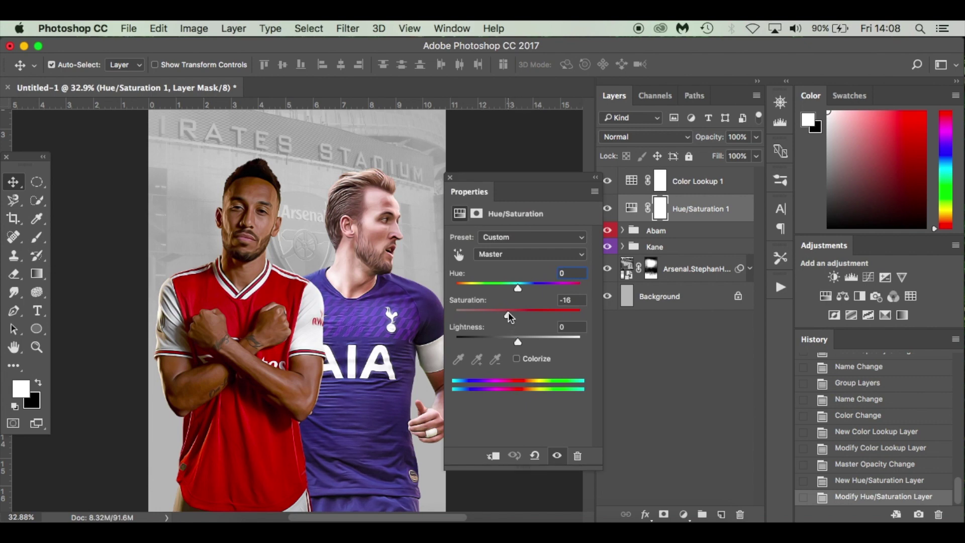
left_click(450, 177)
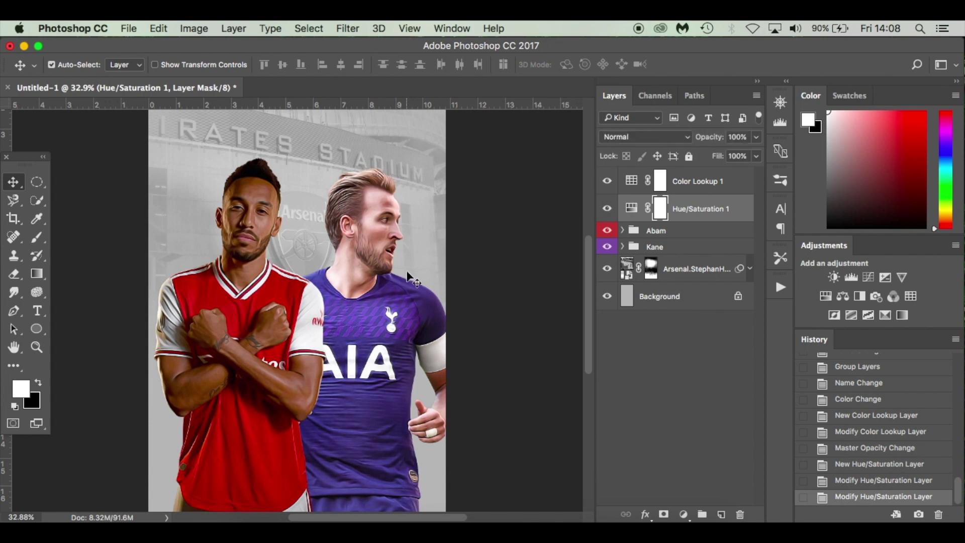
Add a layer mask to the "Abam" group and fade out the shorts and shirt hem with a black 600 px smoke brush at 9% flow
left_click(691, 233)
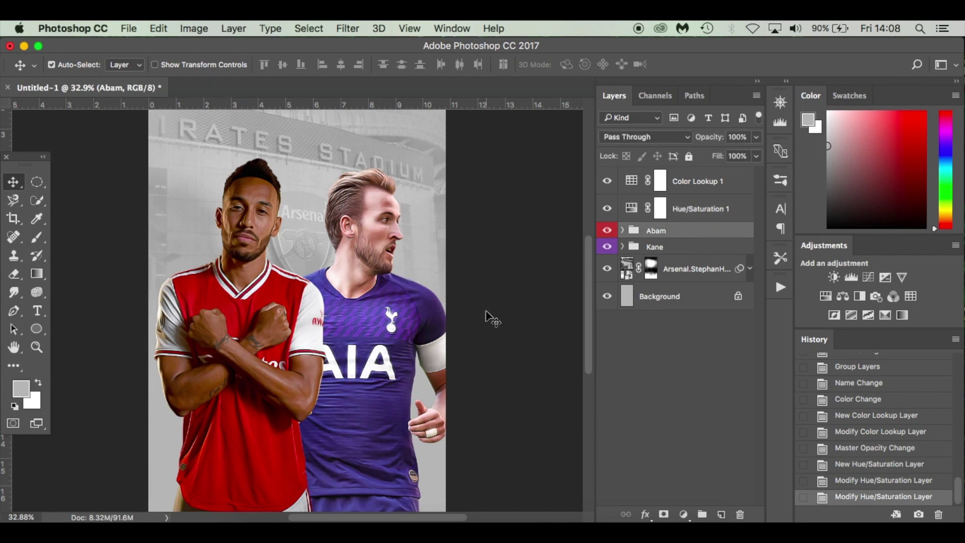
scroll(491, 318, "down", 5)
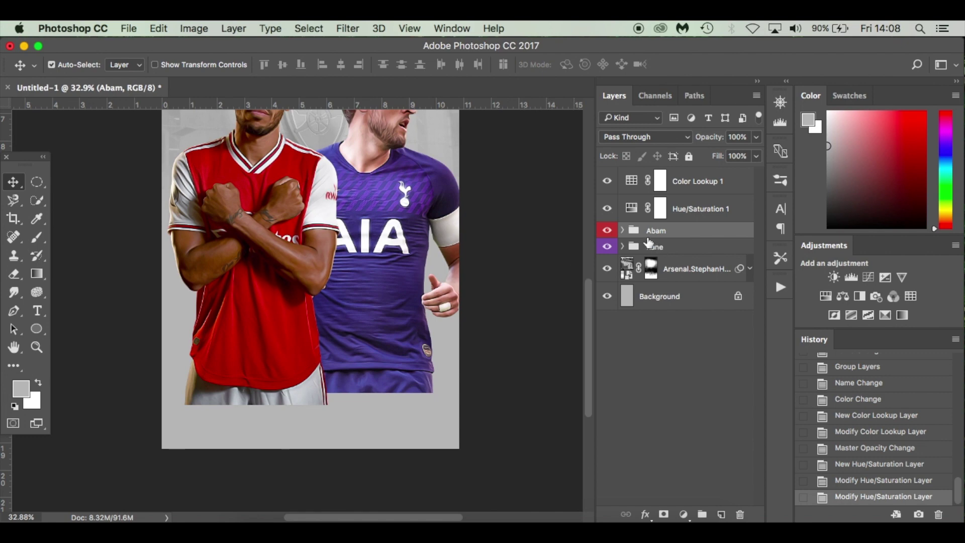
left_click(663, 515)
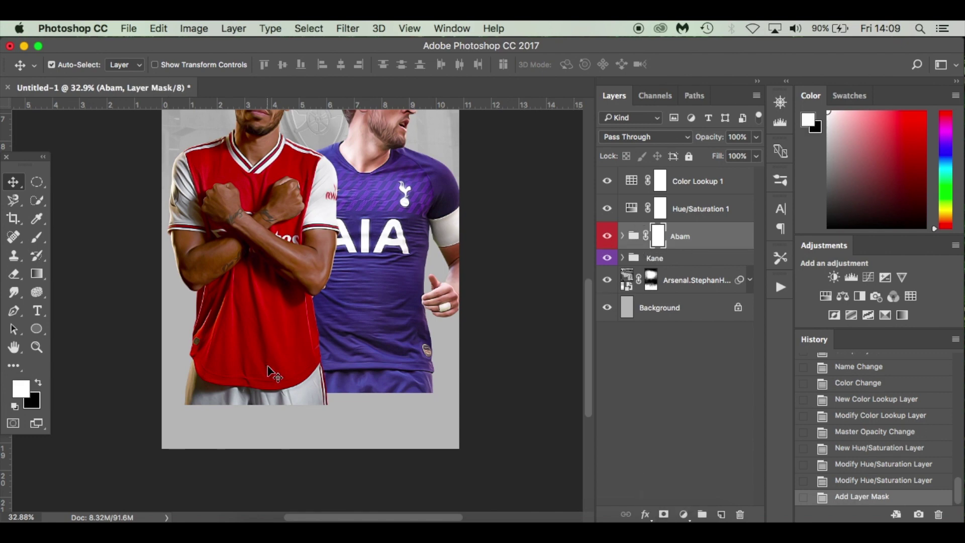
key("b")
mouse_move(197, 400)
left_mouse_down()
mouse_move(205, 424)
mouse_move(196, 419)
left_mouse_up()
key("x")
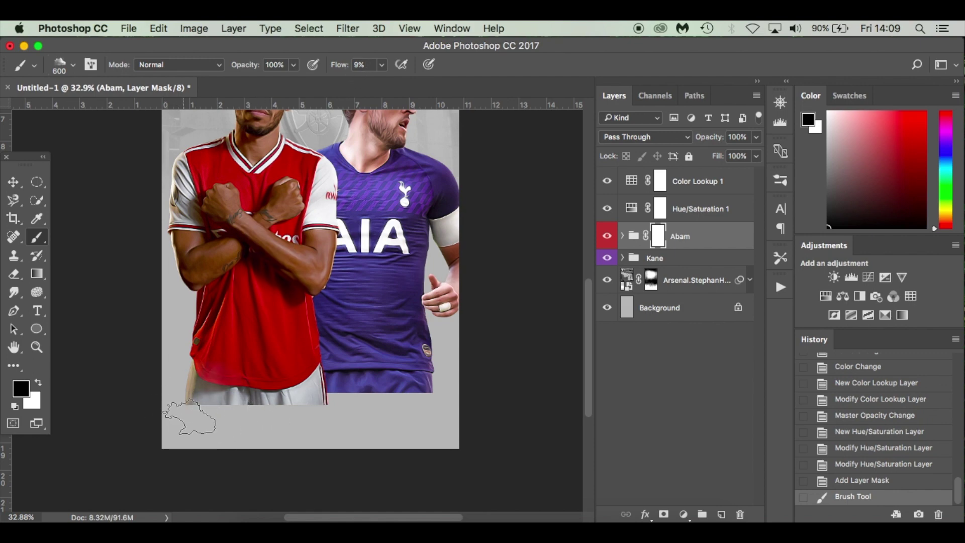
mouse_move(304, 421)
left_mouse_down()
mouse_move(345, 403)
mouse_move(280, 409)
mouse_move(272, 426)
mouse_move(193, 418)
left_mouse_up()
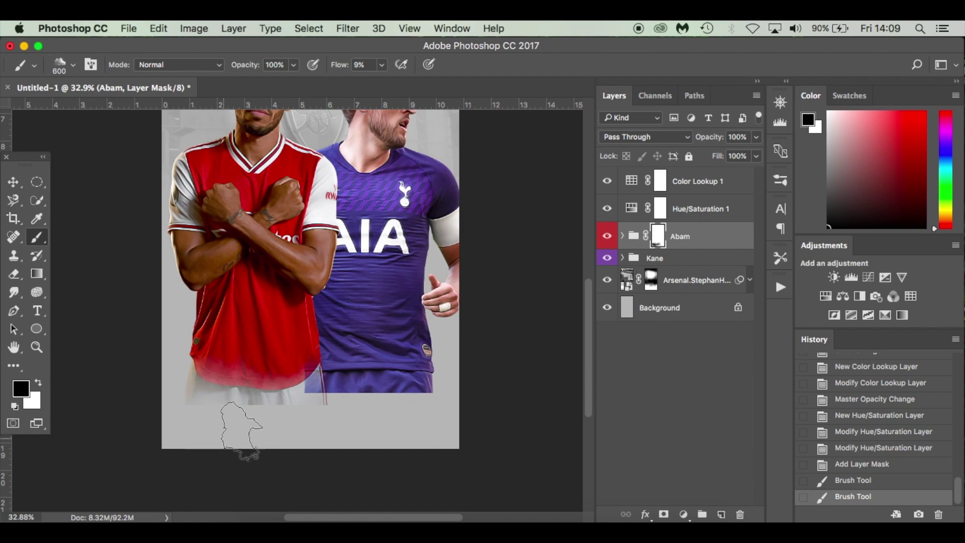
left_click_drag(323, 399, 323, 427)
Reduce the brush size to 175 px and fade the left corner of the Arsenal shirt's hem on the "Abam" mask
key("bracketleft")
key("bracketleft")
key("bracketleft")
key("bracketleft")
key("bracketleft")
key("bracketleft")
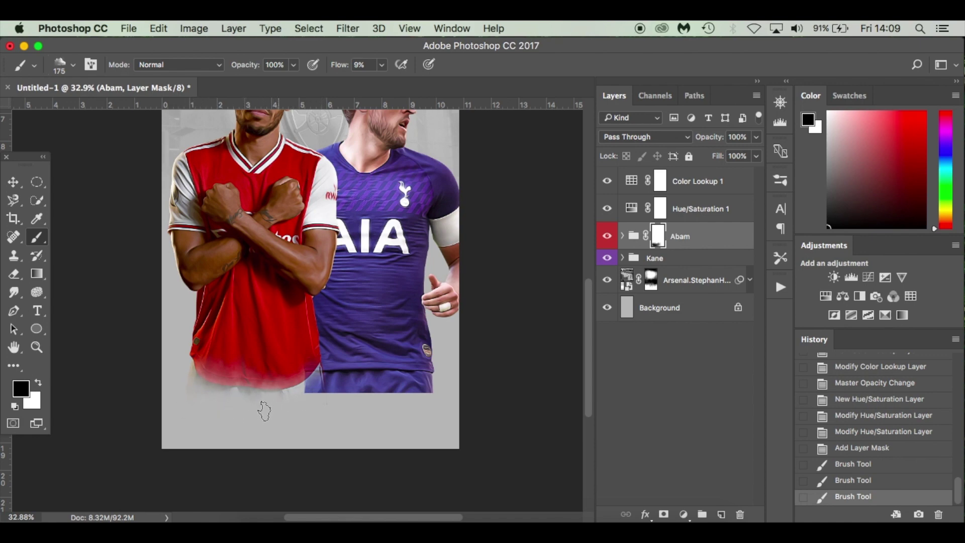
left_click_drag(195, 370, 199, 387)
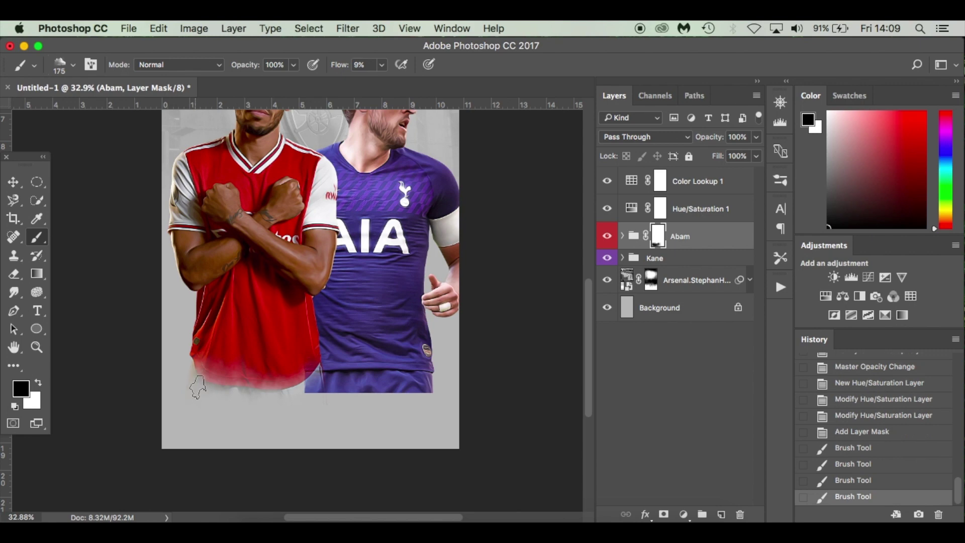
Lower the brush flow to 3% and lightly soften the Arsenal shirt's hem and the area just below it
left_click(382, 66)
left_click_drag(379, 83, 378, 83)
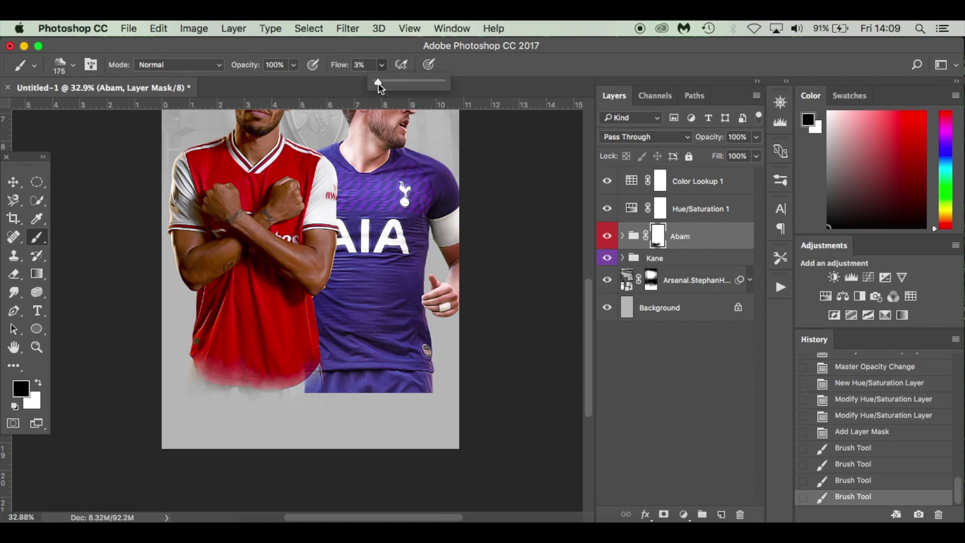
left_click_drag(246, 364, 310, 362)
left_click_drag(270, 395, 226, 398)
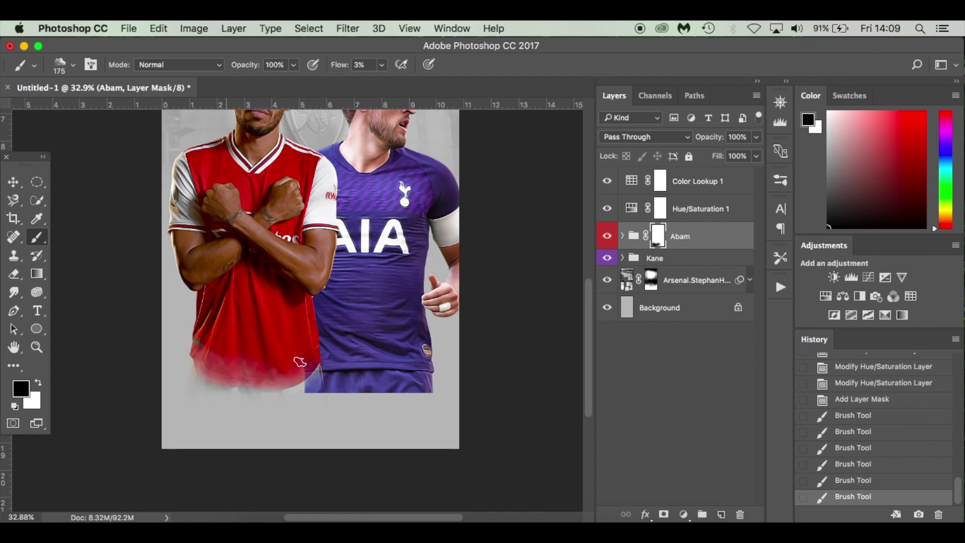
Show the "Abam" mask on its own, touch up its faded lower area with black, and return to the normal image view
left_click(660, 242, "alt")
scroll(235, 415, "up", 5)
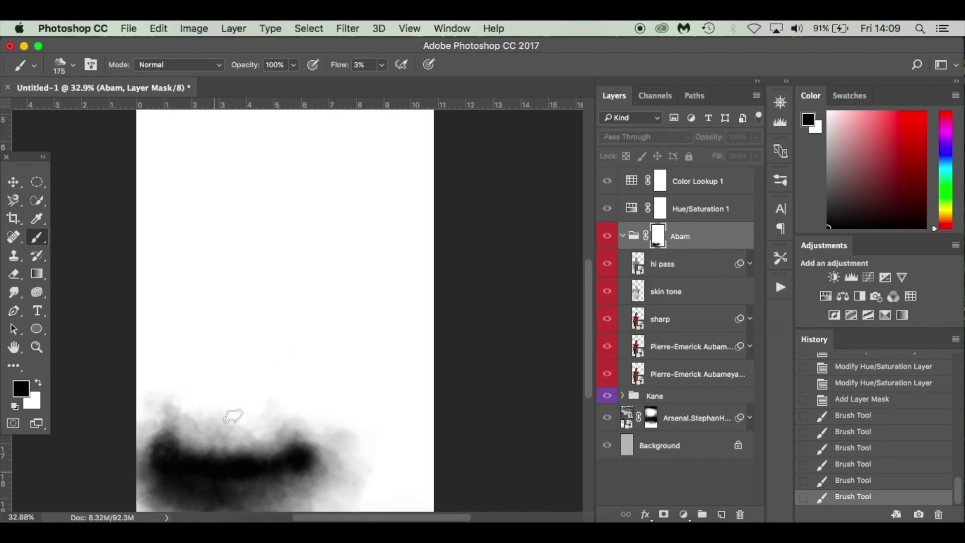
scroll(251, 374, "down", 5)
scroll(251, 373, "up", 5)
scroll(243, 340, "down", 3)
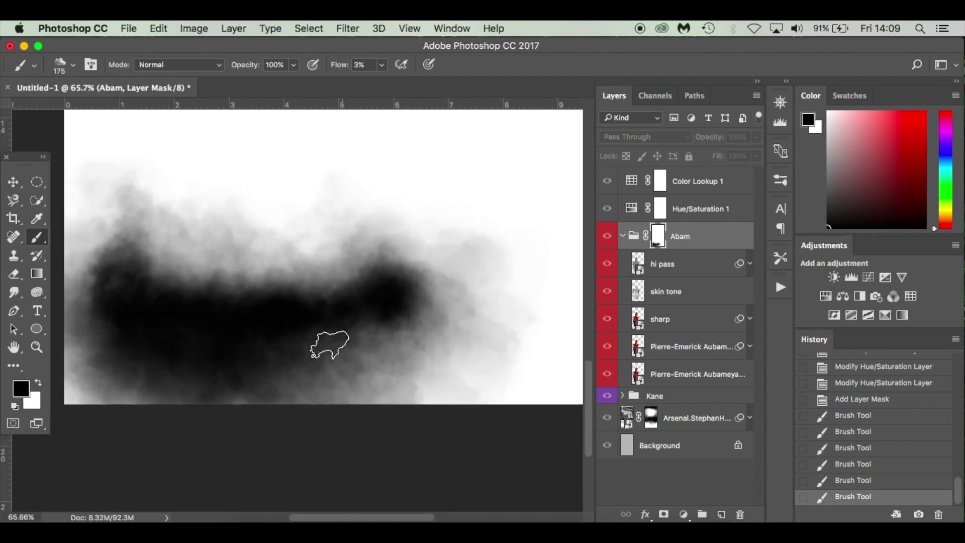
left_click(366, 349)
left_click(662, 245, "alt")
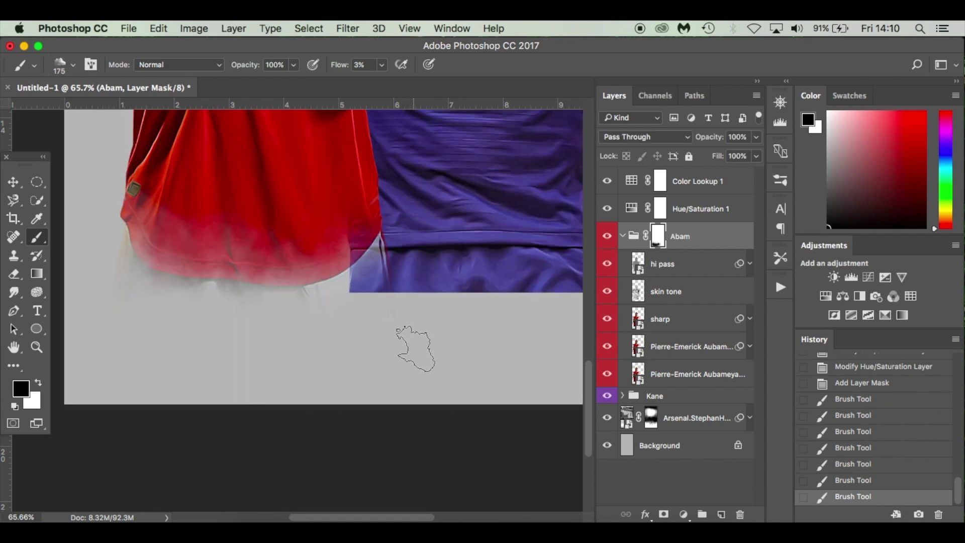
Collapse the "Abam" group, add a layer mask to the "Kane" group, and start fading the left corner of Kane's shorts
scroll(431, 347, "right", 5)
left_click(622, 238)
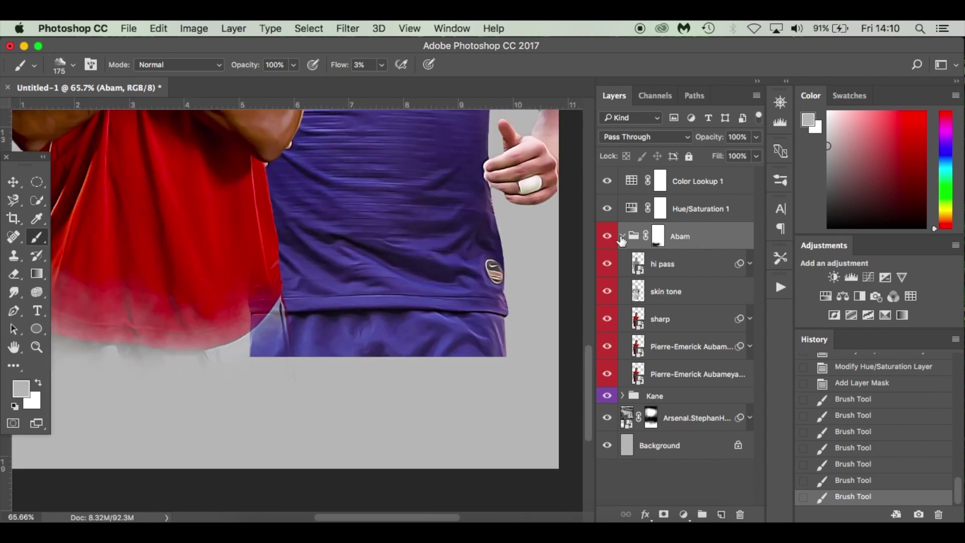
left_click(623, 237)
left_click(683, 261)
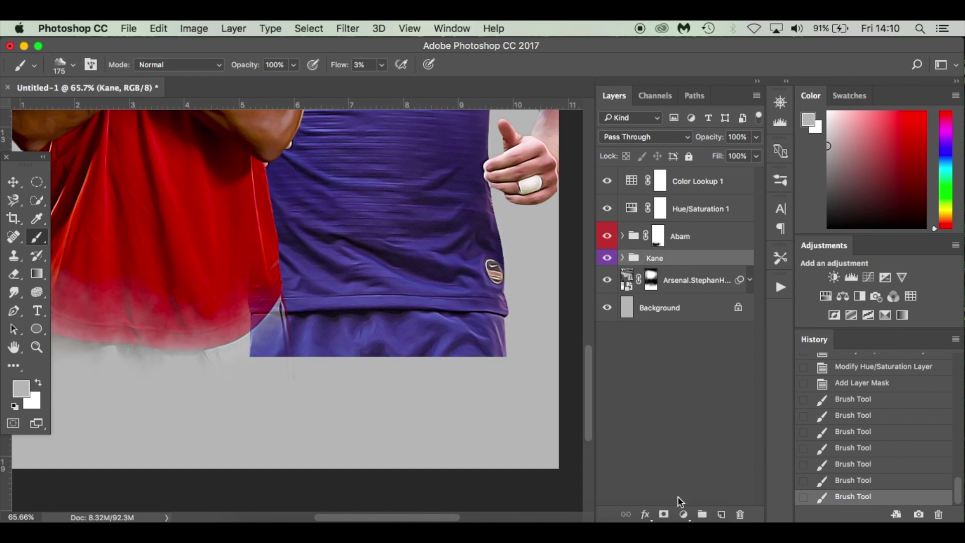
left_click(664, 514)
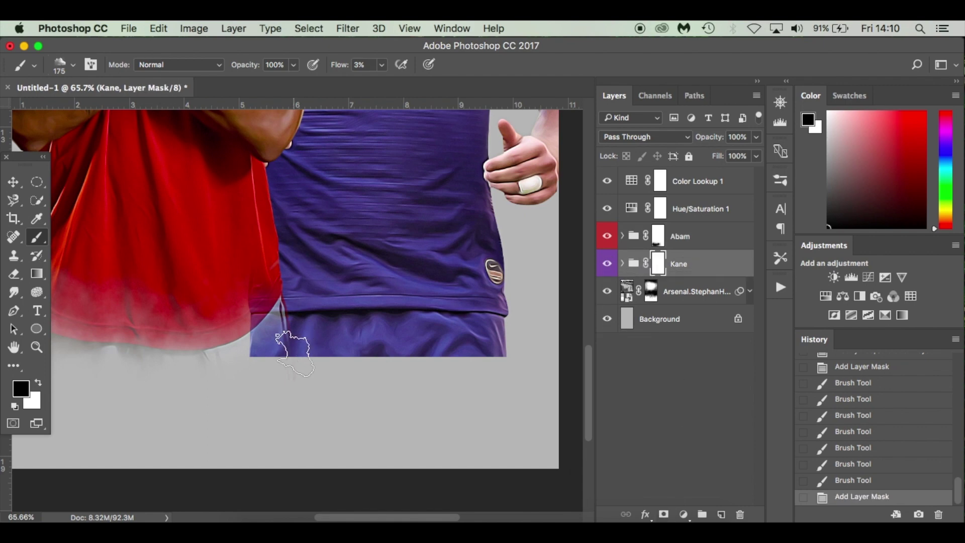
left_click_drag(251, 340, 254, 325)
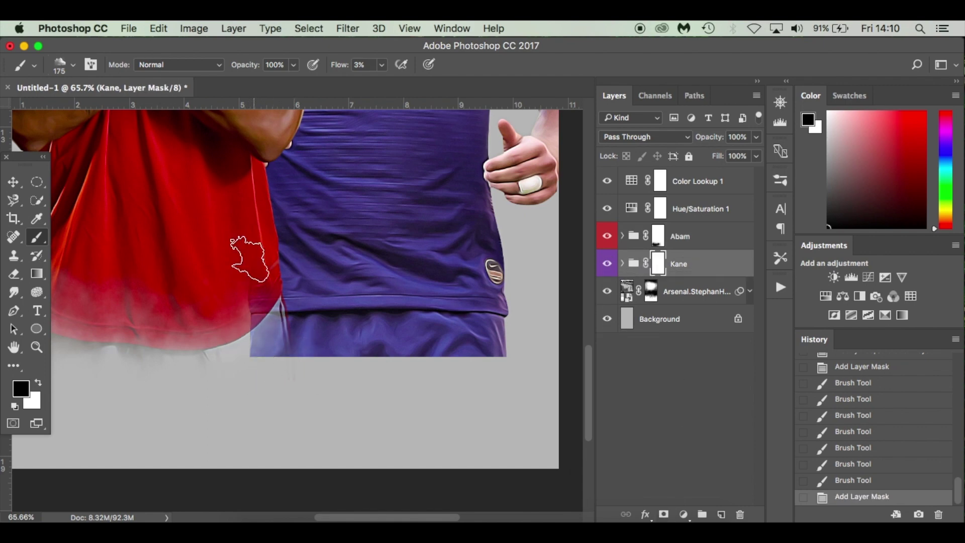
Raise the brush flow to 11% and fade Kane's shorts on the group mask, undoing the excess painting near the right side
left_click(381, 64)
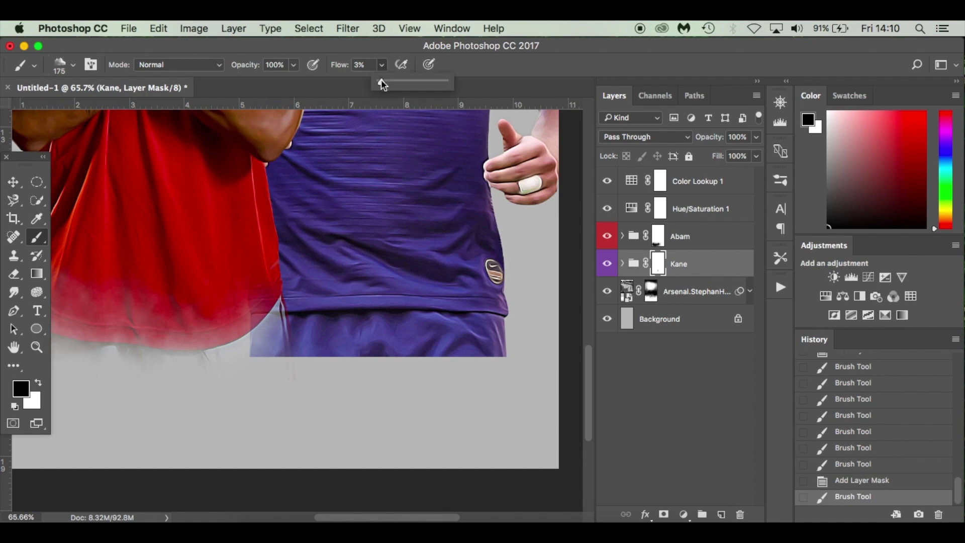
left_click_drag(387, 82, 386, 82)
left_click(286, 319)
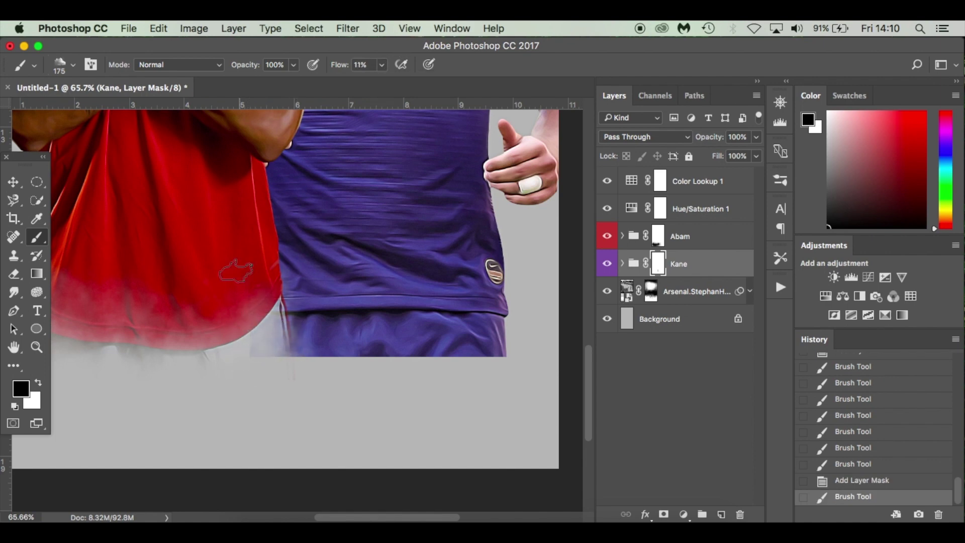
mouse_move(240, 314)
left_mouse_down()
mouse_move(342, 341)
mouse_move(482, 346)
mouse_move(382, 347)
mouse_move(407, 363)
mouse_move(291, 355)
mouse_move(261, 349)
mouse_move(302, 323)
mouse_move(324, 347)
mouse_move(452, 337)
mouse_move(443, 345)
mouse_move(460, 372)
mouse_move(527, 355)
mouse_move(459, 377)
left_mouse_up()
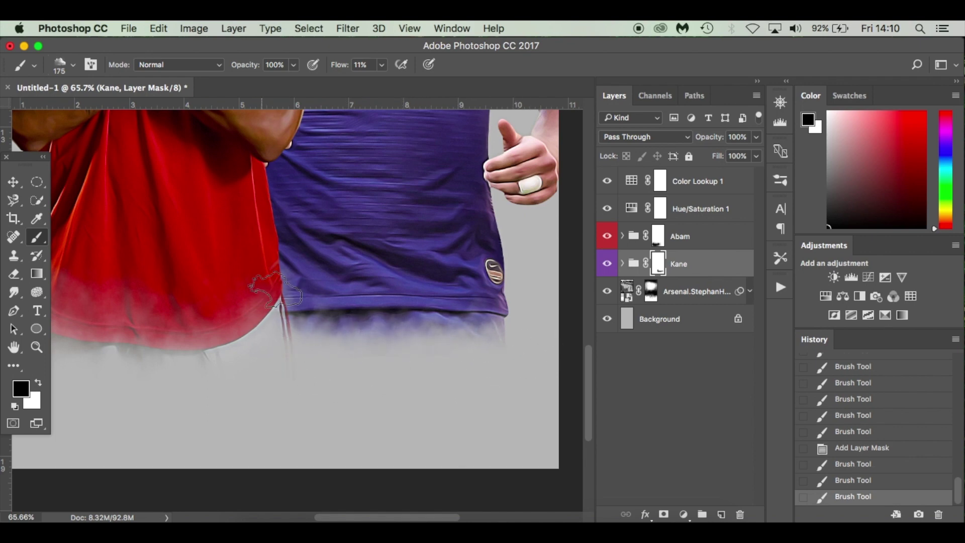
mouse_move(538, 312)
left_mouse_down()
mouse_move(543, 358)
mouse_move(484, 344)
left_mouse_up()
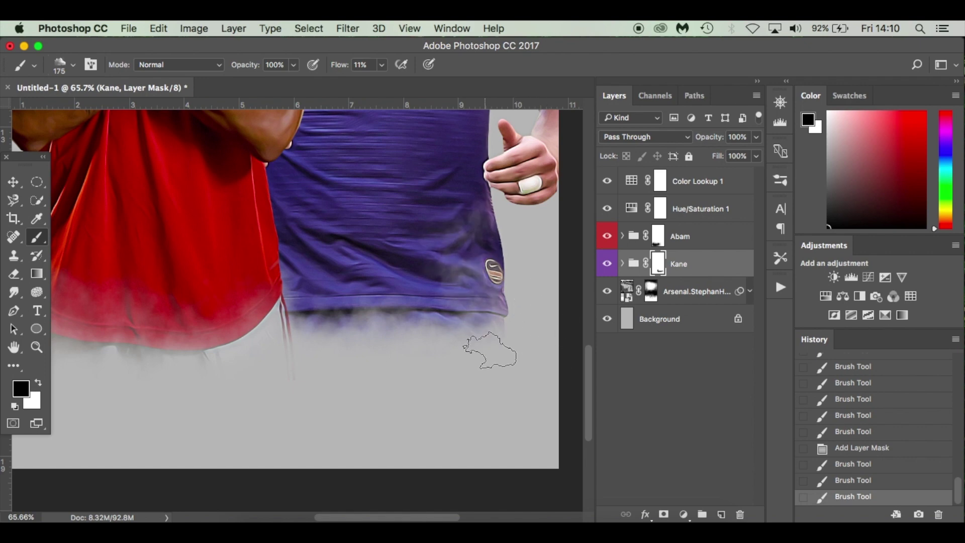
key("super+z")
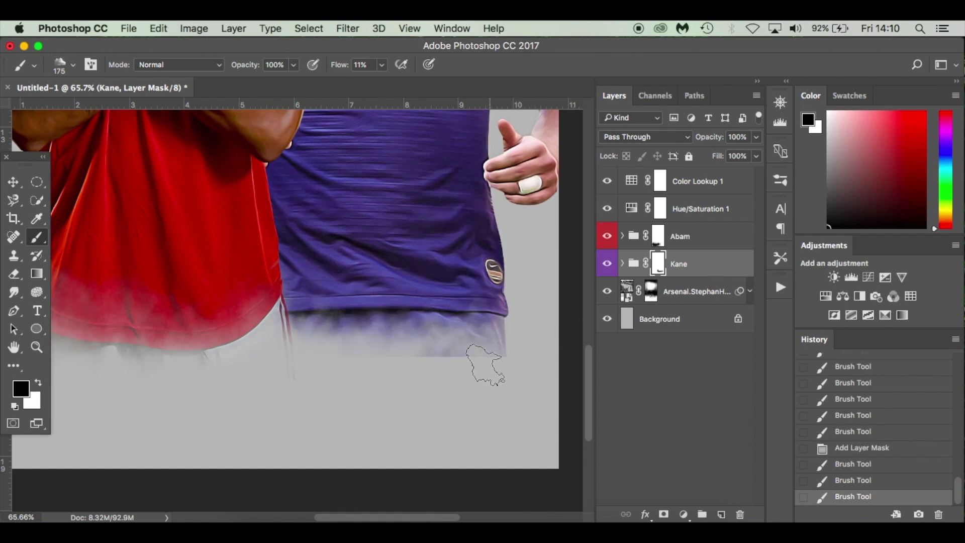
Fade the lower edge of Kane's shorts and the shirt's side corners on the "Kane" mask, undoing unwanted strokes
left_click_drag(456, 361, 418, 365)
left_click_drag(482, 376, 459, 363)
mouse_move(521, 338)
left_mouse_down()
mouse_move(449, 344)
mouse_move(396, 362)
mouse_move(451, 351)
mouse_move(497, 274)
mouse_move(493, 299)
left_mouse_up()
mouse_move(274, 291)
left_mouse_down()
mouse_move(255, 283)
mouse_move(239, 224)
mouse_move(302, 276)
mouse_move(286, 247)
mouse_move(292, 301)
left_mouse_up()
key("alt+super+z")
key("alt+super+z")
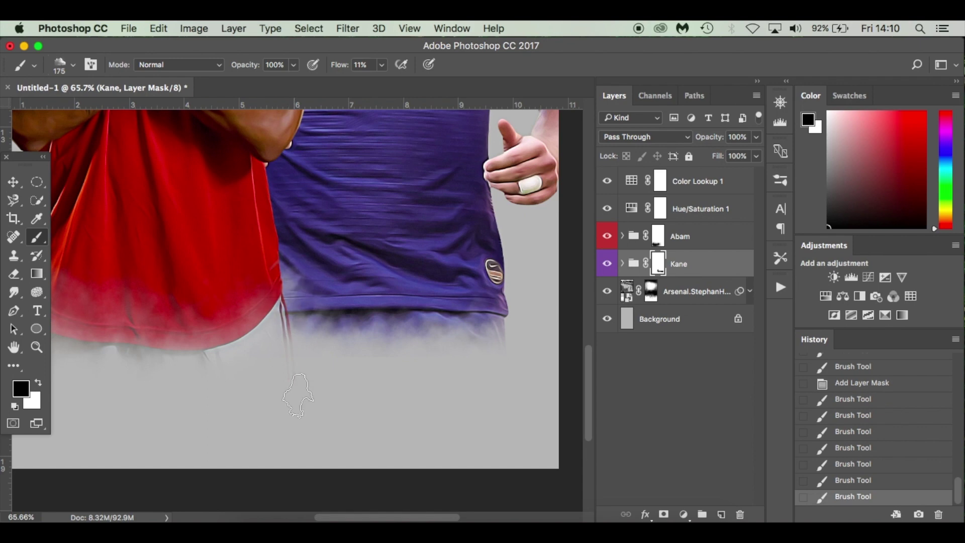
mouse_move(520, 303)
left_mouse_down()
mouse_move(485, 356)
mouse_move(348, 367)
left_mouse_up()
Lower the brush flow to 4% and lightly blend smoke across the lower part of Kane's shirt
left_click(381, 68)
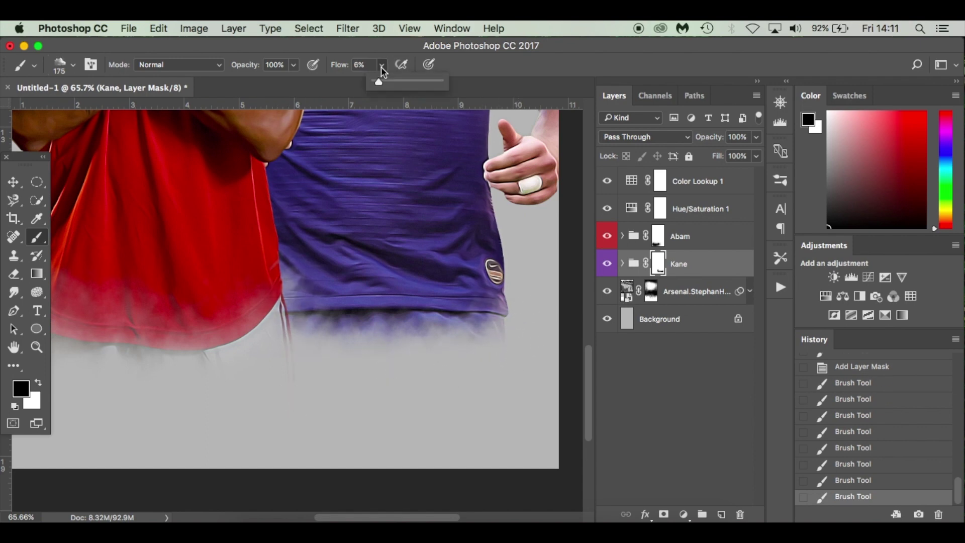
left_click(365, 272)
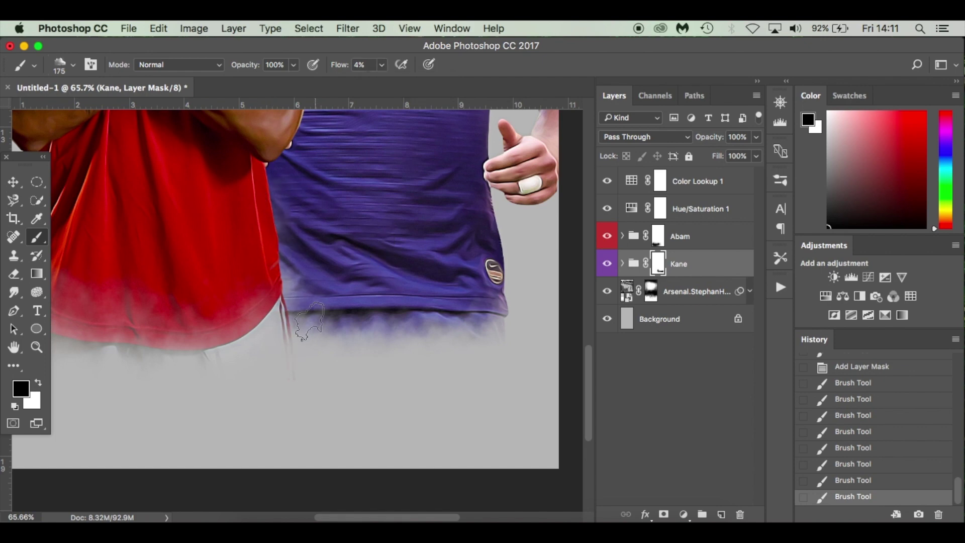
mouse_move(452, 268)
left_mouse_down()
mouse_move(474, 346)
mouse_move(387, 301)
mouse_move(301, 314)
left_mouse_up()
Switch to the "Abam" group's mask, undo the last stroke, and softly fade the lower part of the Arsenal shirt
scroll(395, 362, "up", 1)
scroll(395, 362, "up", 5)
scroll(387, 362, "left", 5)
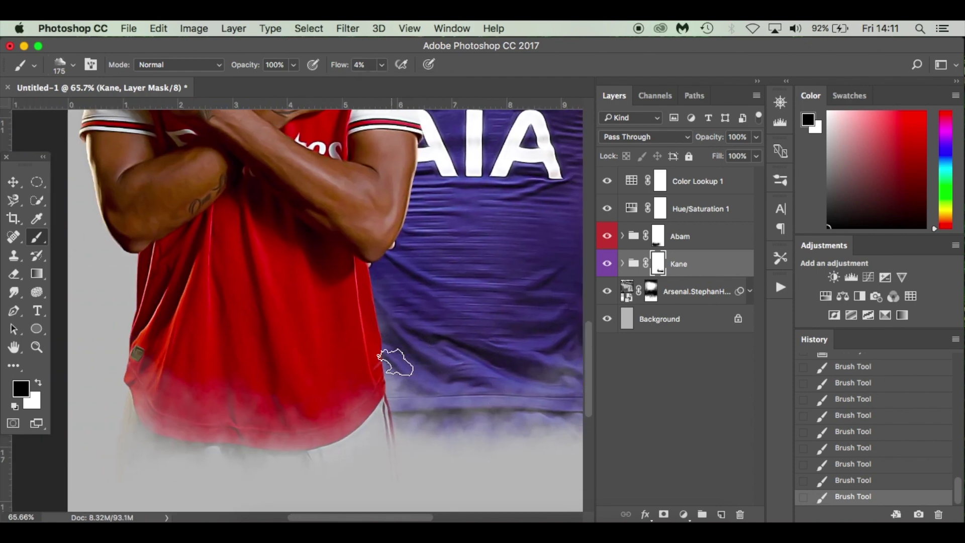
left_click(660, 239)
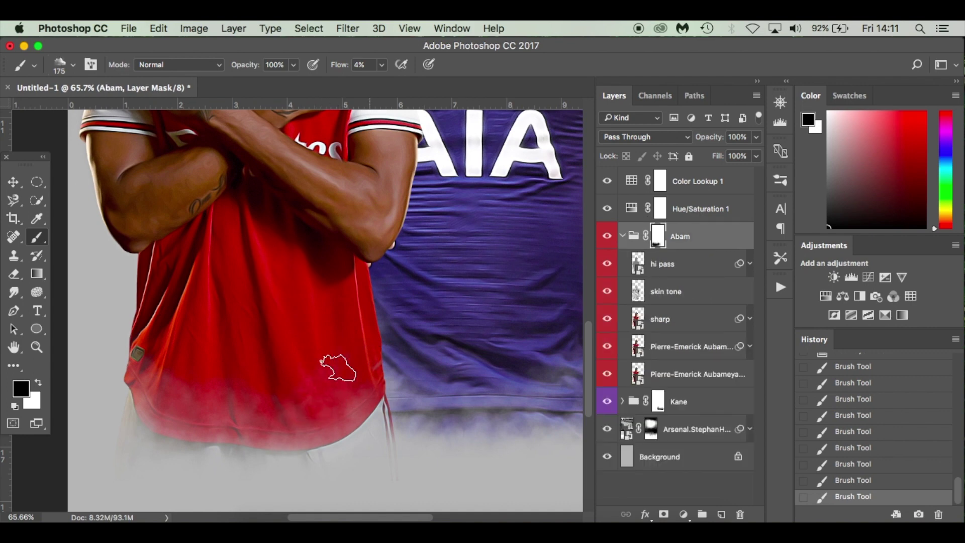
key("super+z")
mouse_move(394, 370)
left_mouse_down()
mouse_move(379, 385)
mouse_move(323, 371)
mouse_move(274, 389)
left_mouse_up()
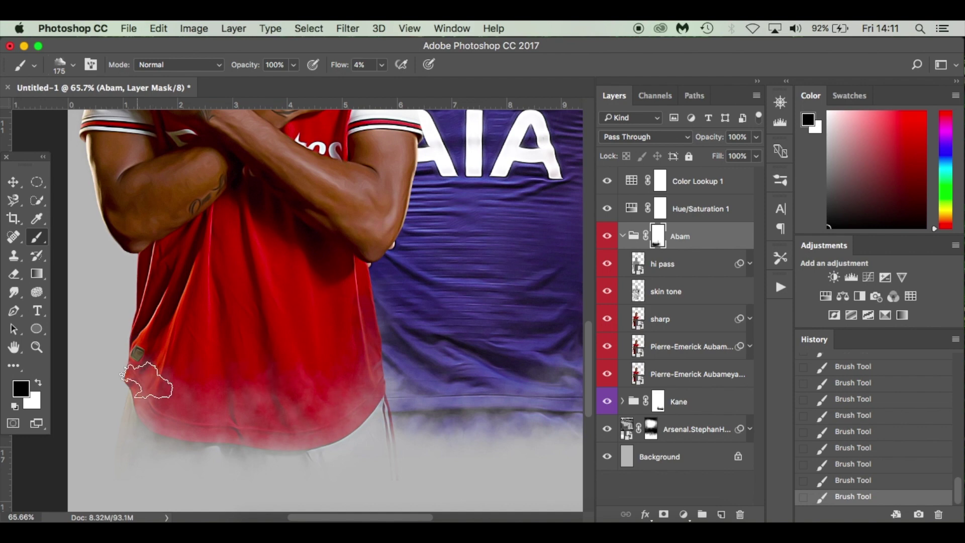
scroll(88, 321, "up", 3)
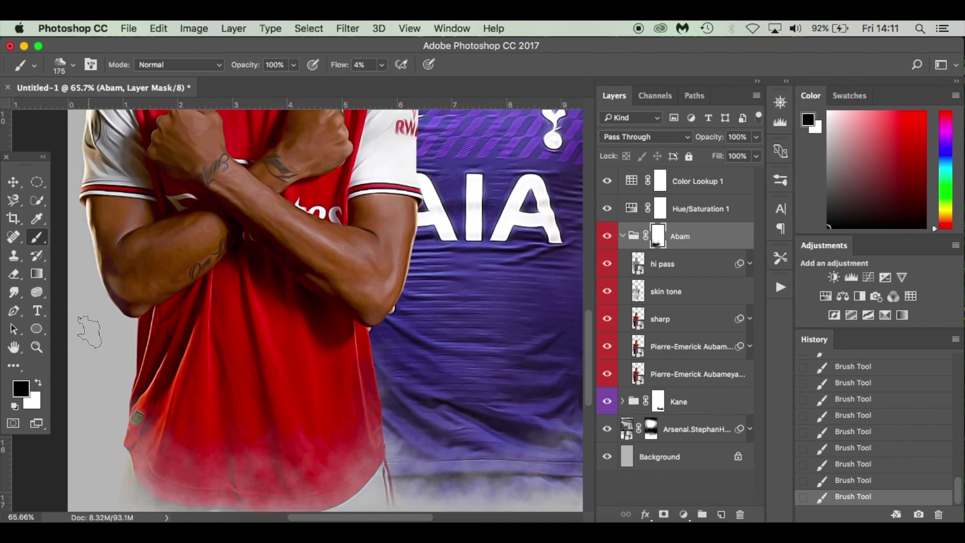
Lower the brush flow to 1%, enlarge the brush to 500, and lightly fade the lower Arsenal shirt on the "Abam" mask
scroll(251, 296, "down", 4)
left_click_drag(387, 66, 384, 65)
key("]")
key("]")
key("]")
key("]")
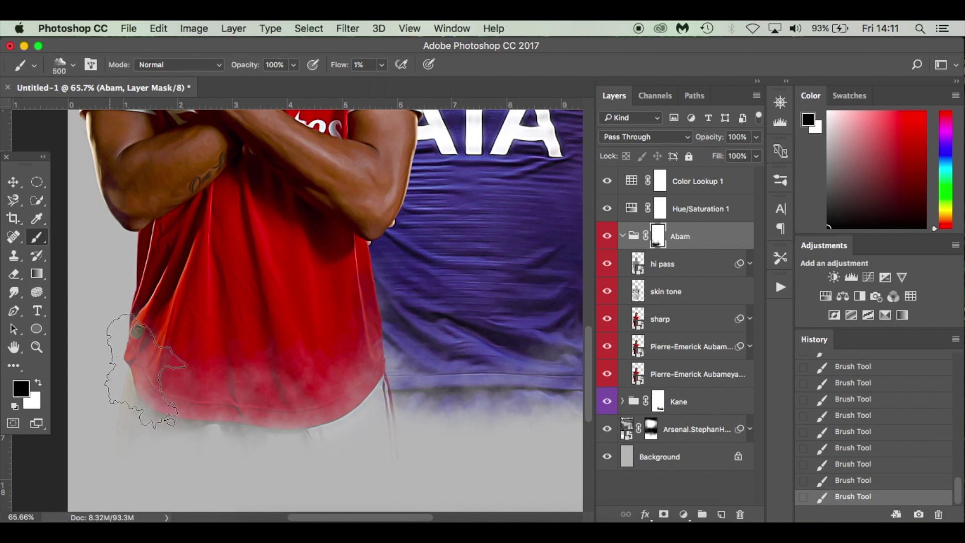
key("bracketright")
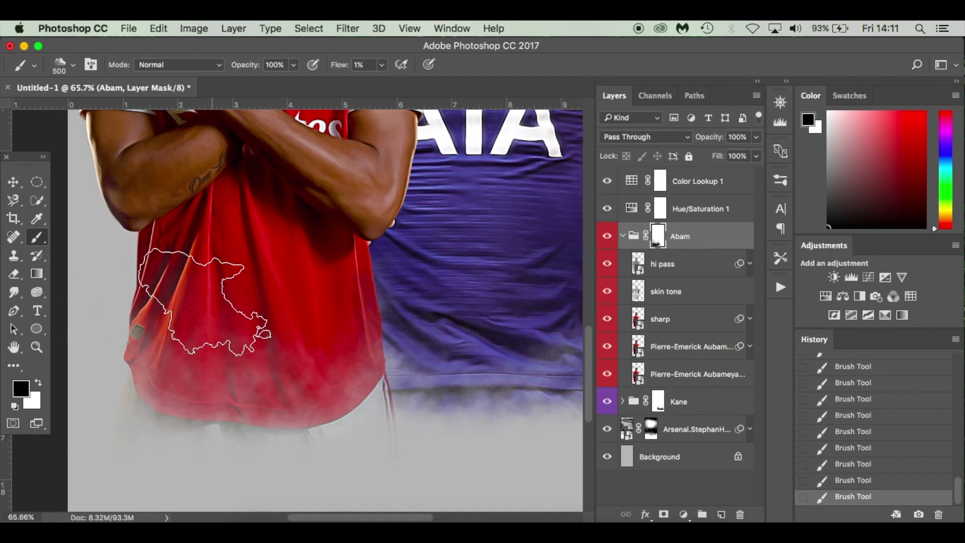
scroll(166, 315, "up", 3)
scroll(100, 261, "up", 10)
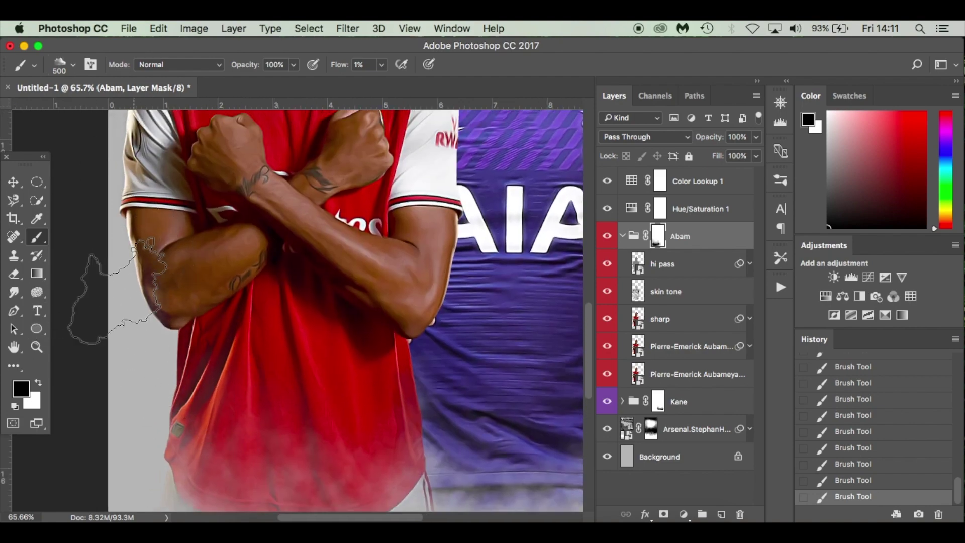
scroll(159, 370, "right", 8)
scroll(158, 370, "down", 10)
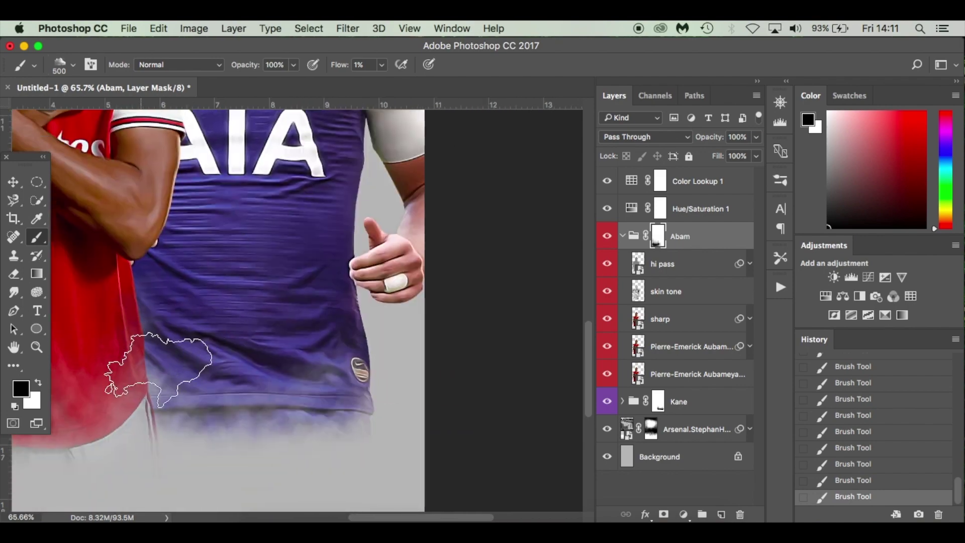
Switch to the "Kane" group's mask, reduce the brush size to 175, and subtly soften the lower part of Kane's shirt
left_click(624, 235)
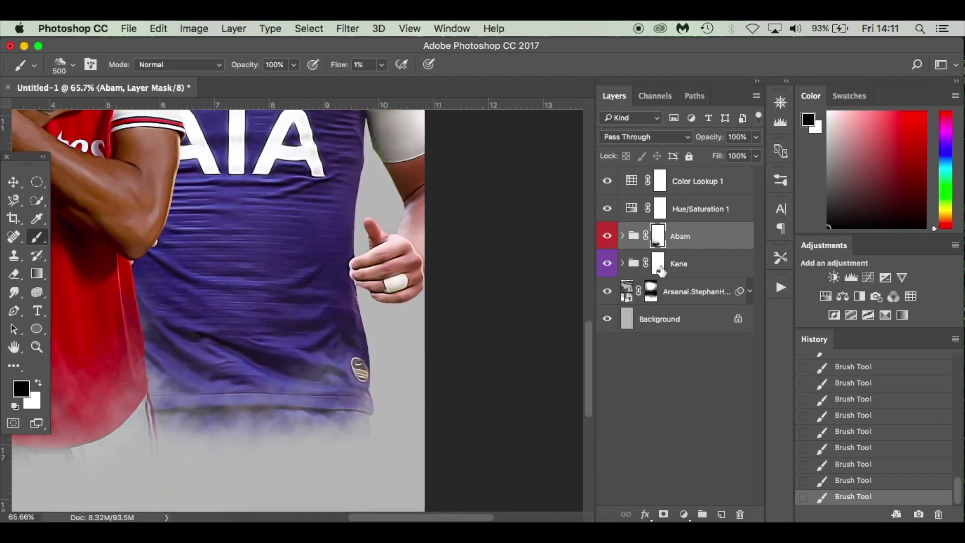
left_click(658, 263)
left_click(622, 264)
scroll(471, 215, "up", 3)
scroll(471, 215, "left", 1)
key("bracketleft")
key("bracketleft")
key("bracketleft")
key("bracketleft")
key("bracketleft")
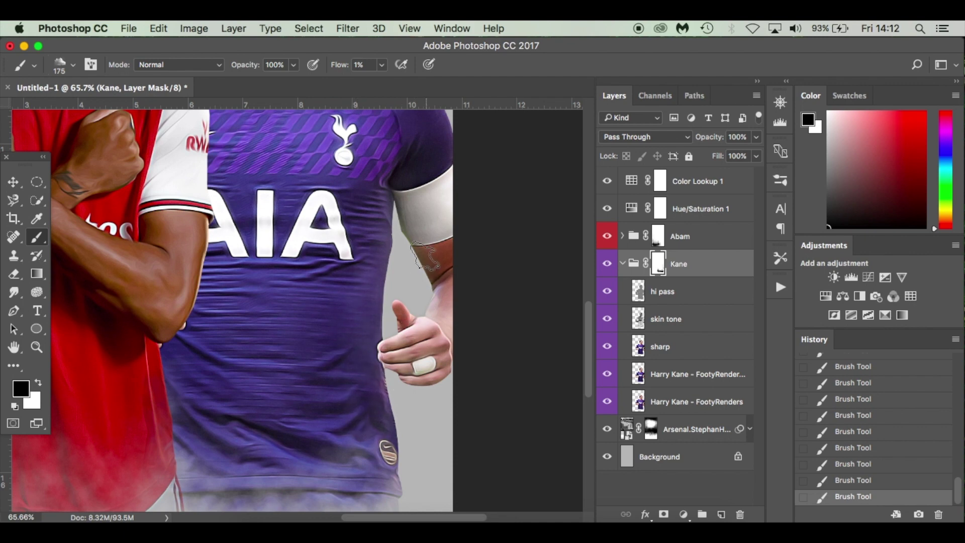
scroll(337, 431, "down", 5)
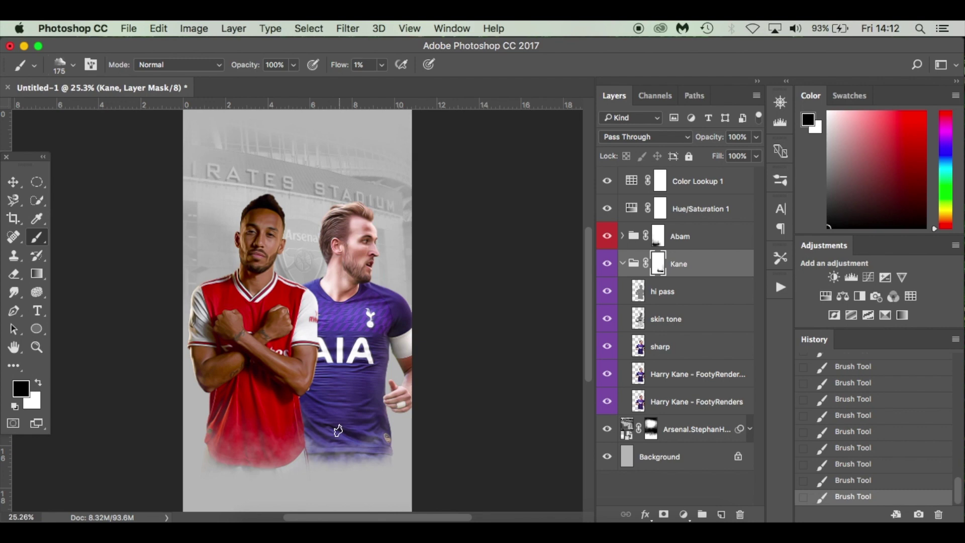
Select the "Color Lookup 1" layer and set up the Type tool with bold Berthold Akzidenz Grotesk at 30 pt
left_click(623, 264)
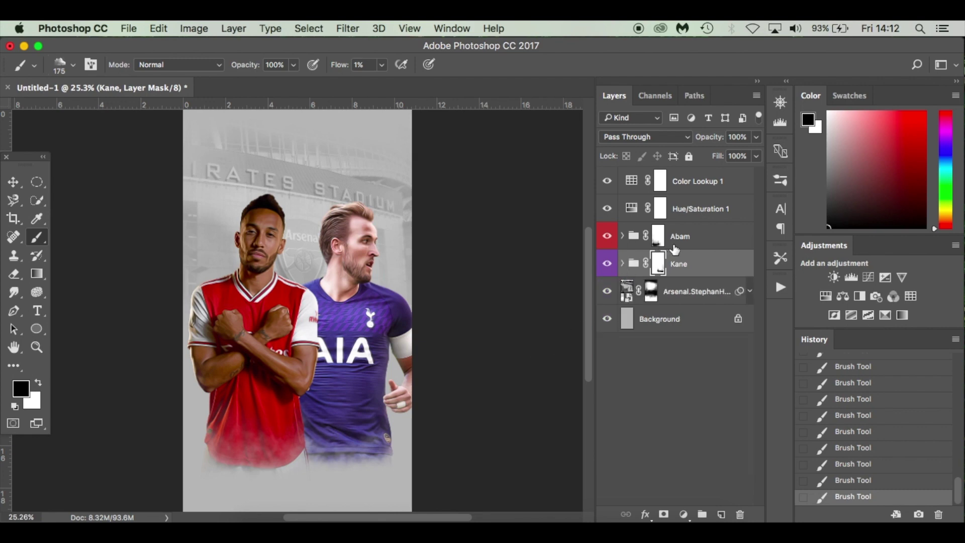
left_click(739, 180)
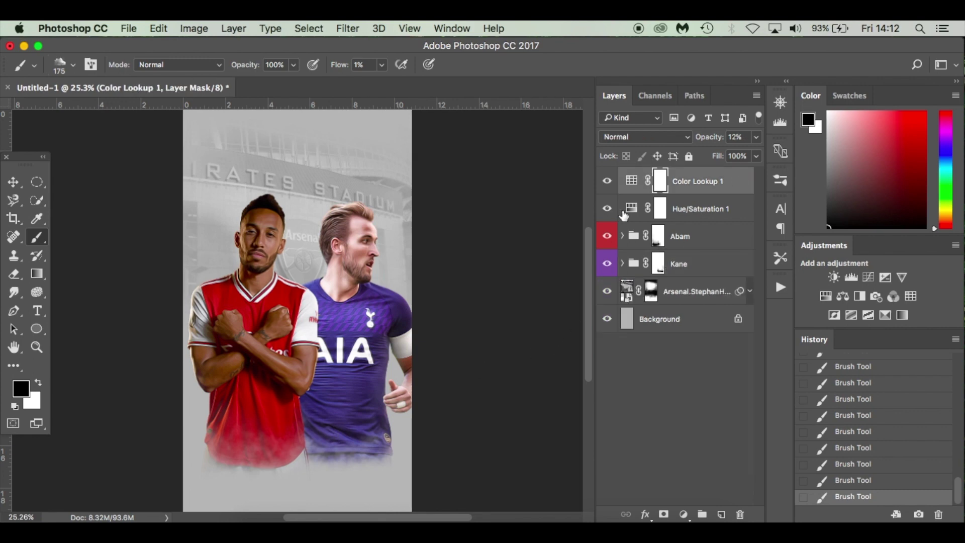
key("t")
left_click(157, 65)
left_click(184, 65)
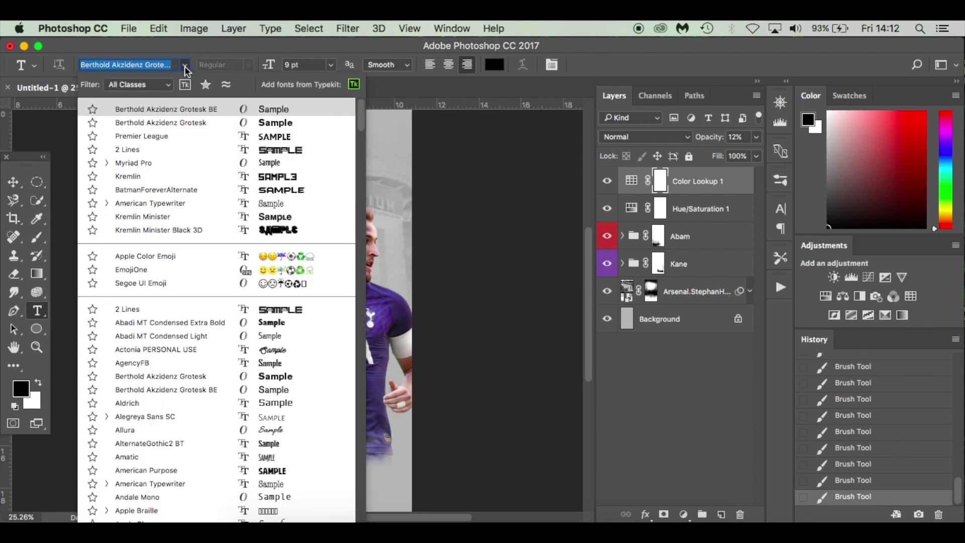
left_click(303, 122)
left_click(330, 65)
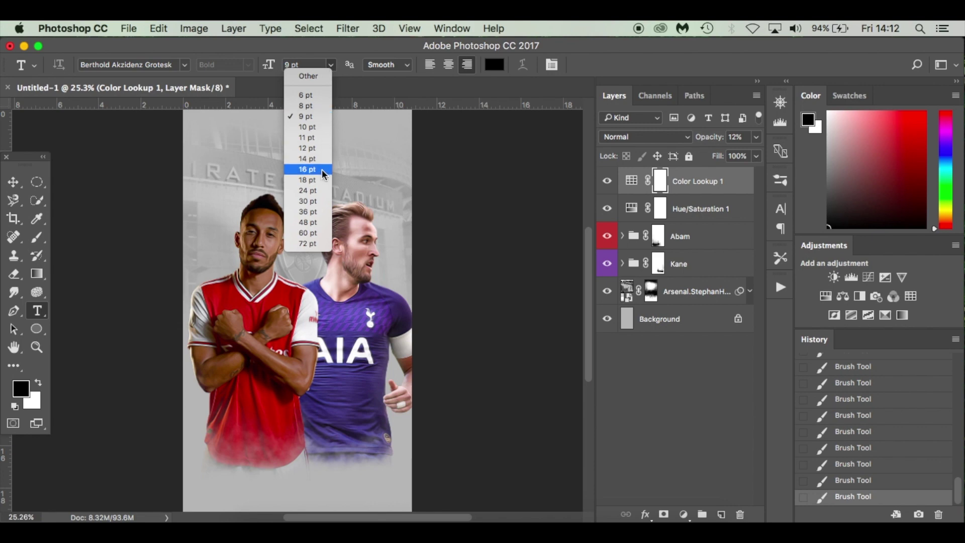
left_click(317, 201)
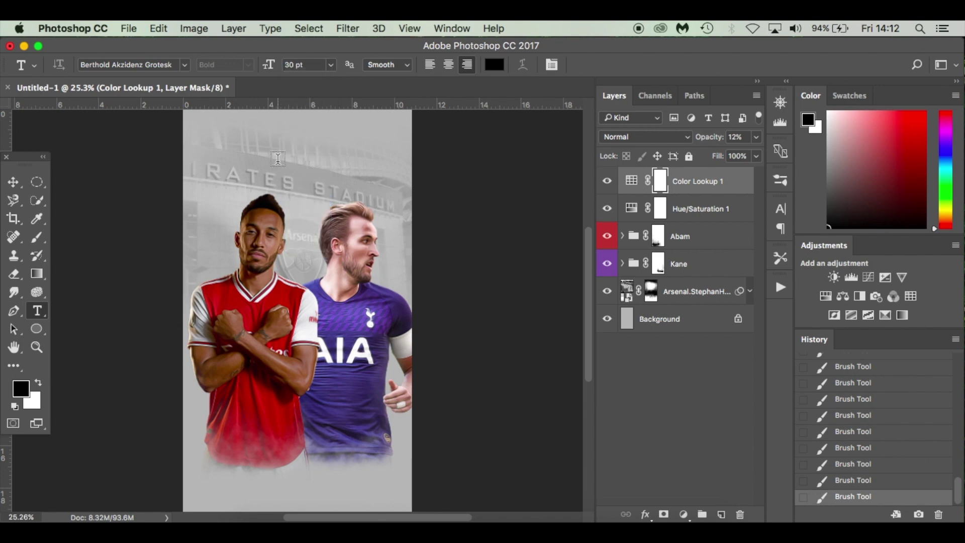
Add the title "MATCH DAY" with centred alignment above the players' heads
left_click(278, 158)
type("MA")
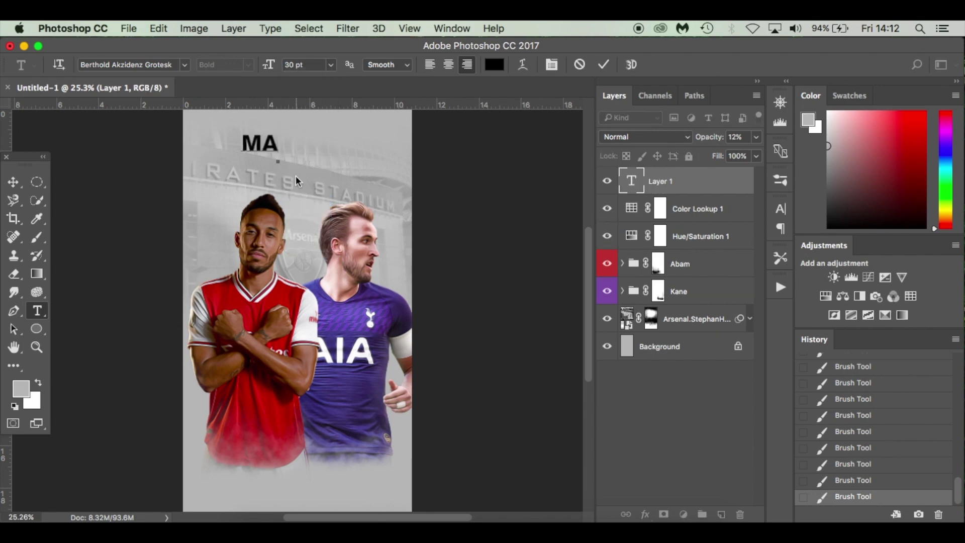
type("TCH DAY")
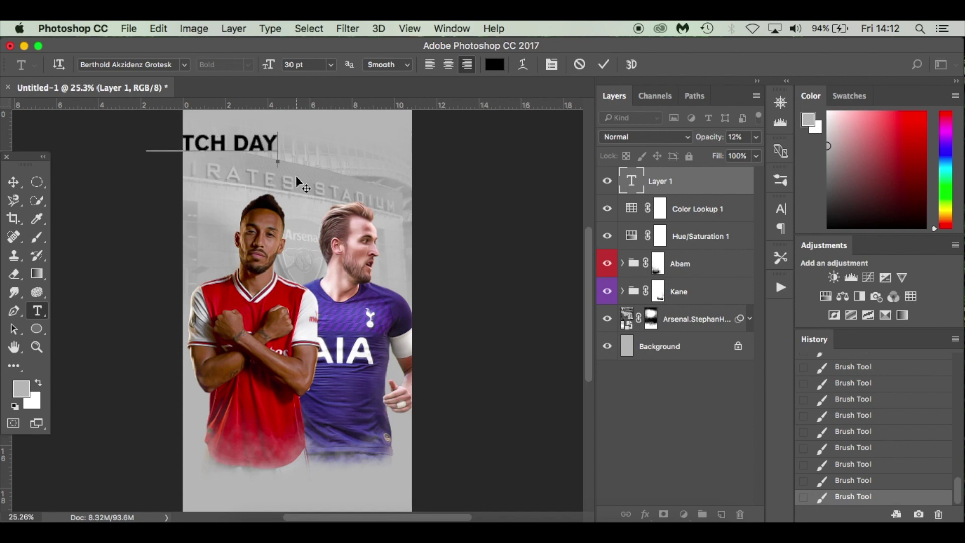
left_click(447, 69)
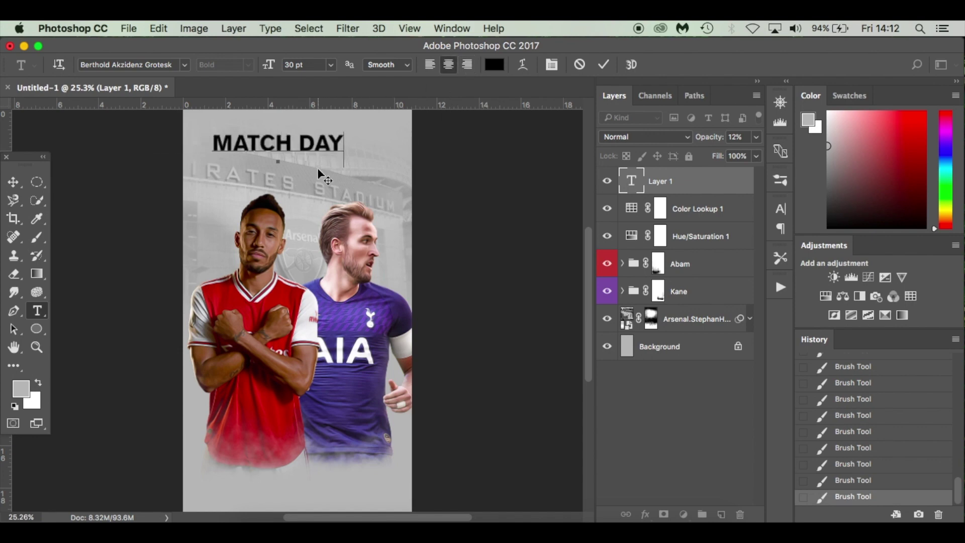
left_click(14, 182)
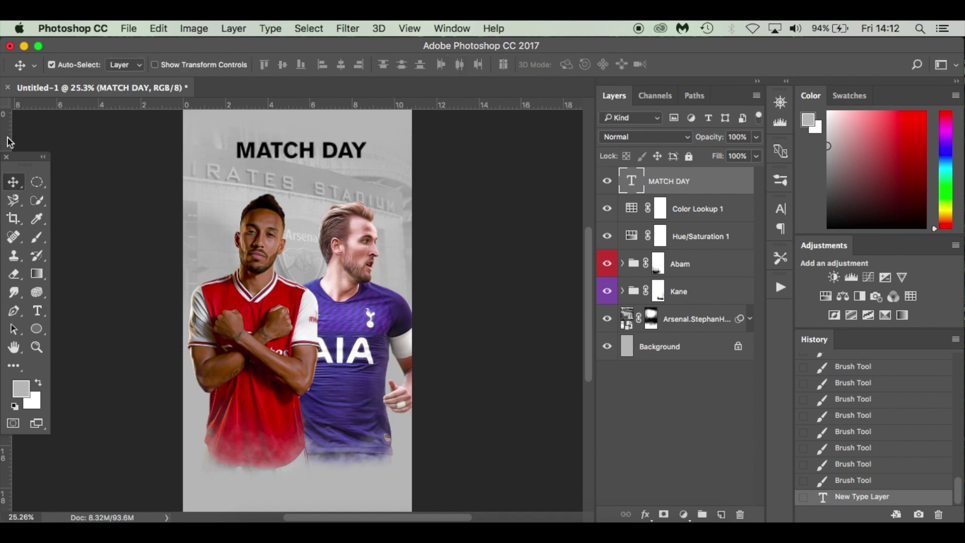
Place a vertical guide at the canvas centre and centre the "MATCH DAY" title on it
left_click(387, 500)
left_click(710, 361)
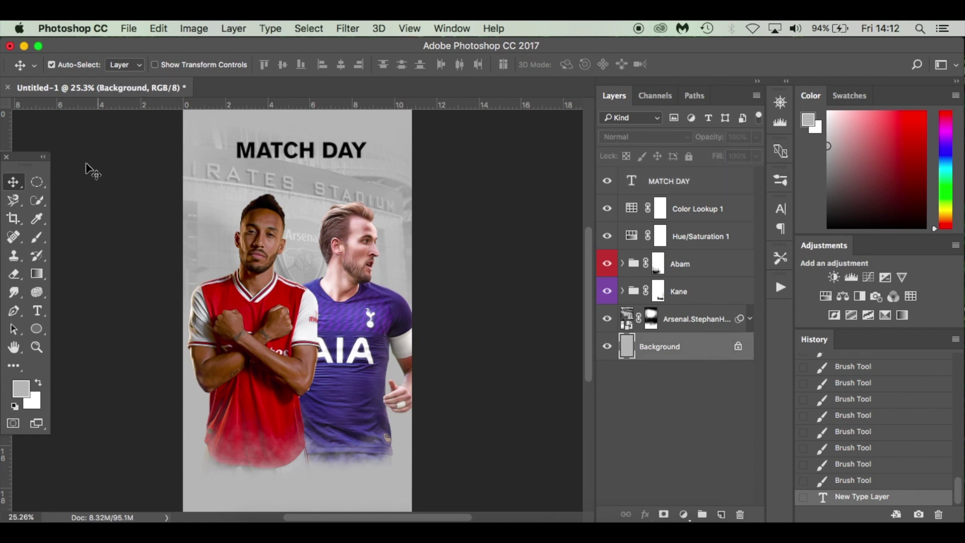
left_click_drag(10, 134, 300, 165)
scroll(363, 167, "up", 5)
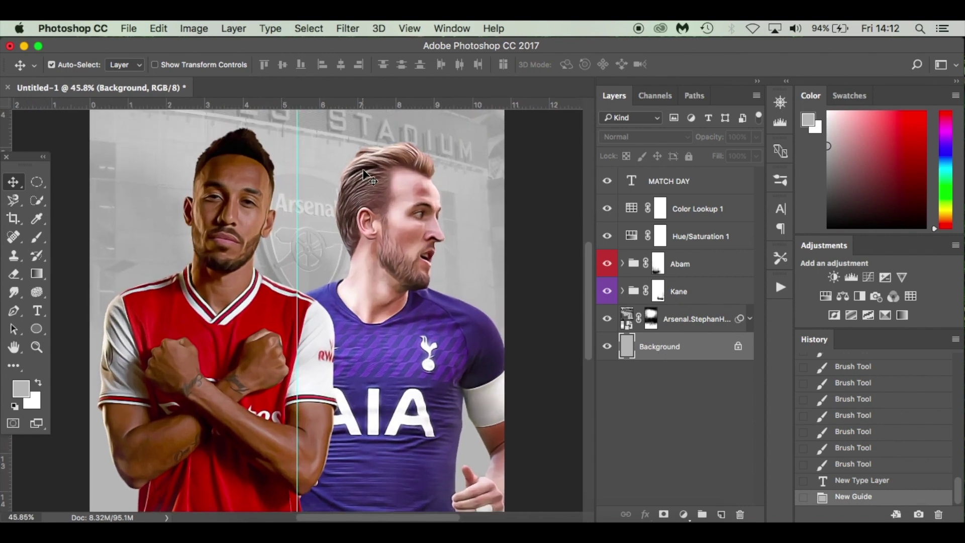
key("t")
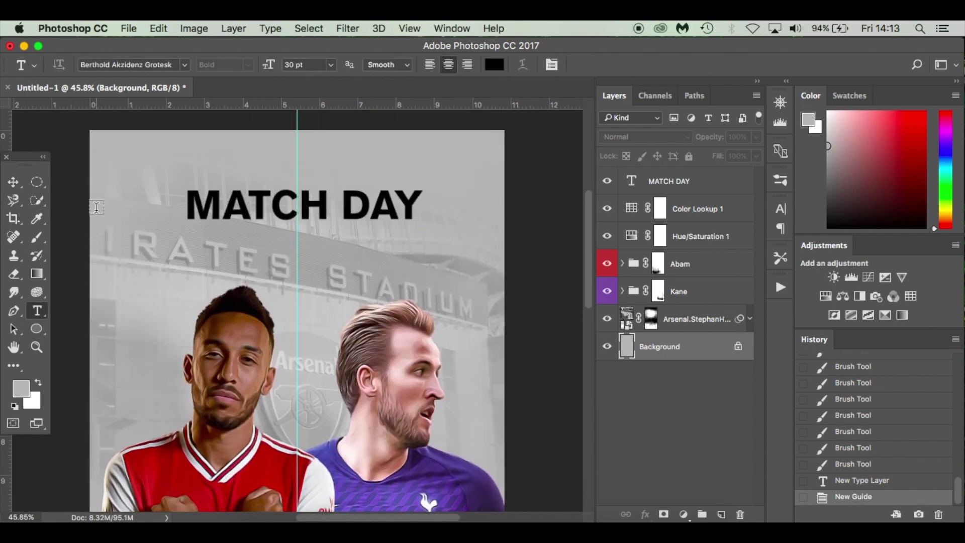
left_click(224, 211)
left_click_drag(340, 237, 334, 224)
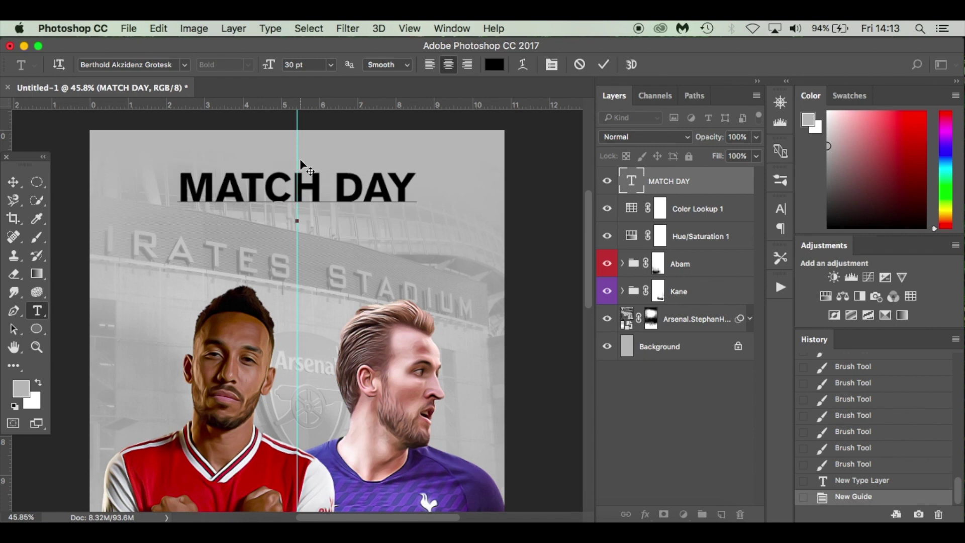
Set the font size of the whole "MATCH DAY" title to 51 pt
key("super+a")
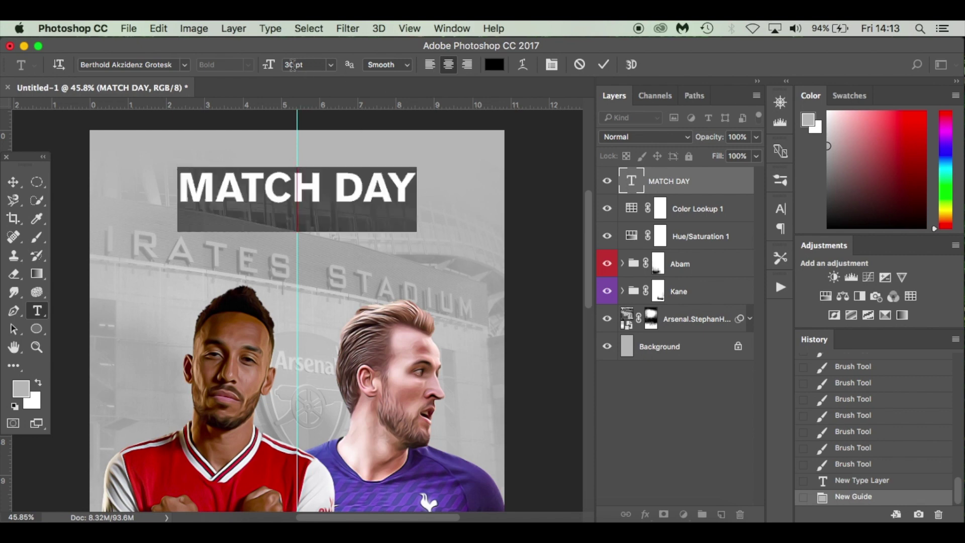
type("52")
key("Return")
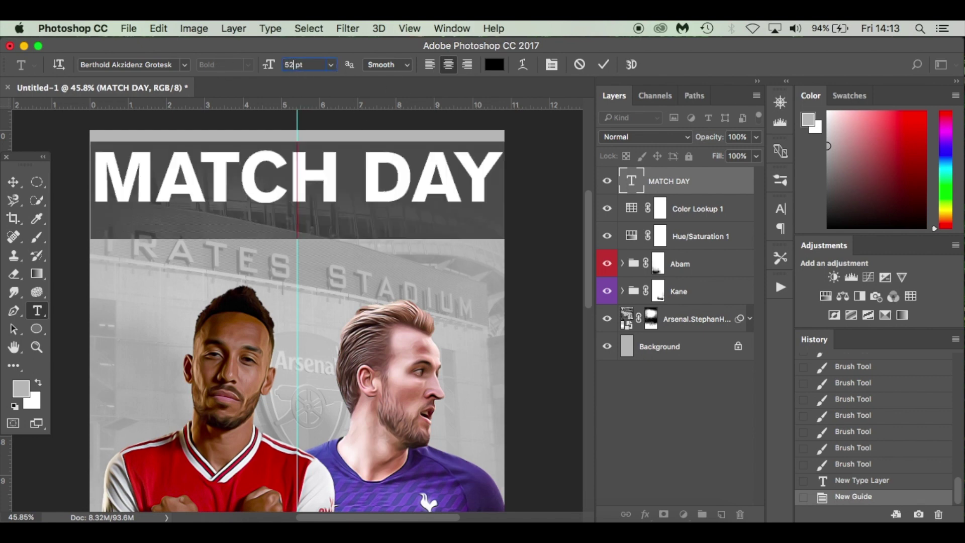
key("Down")
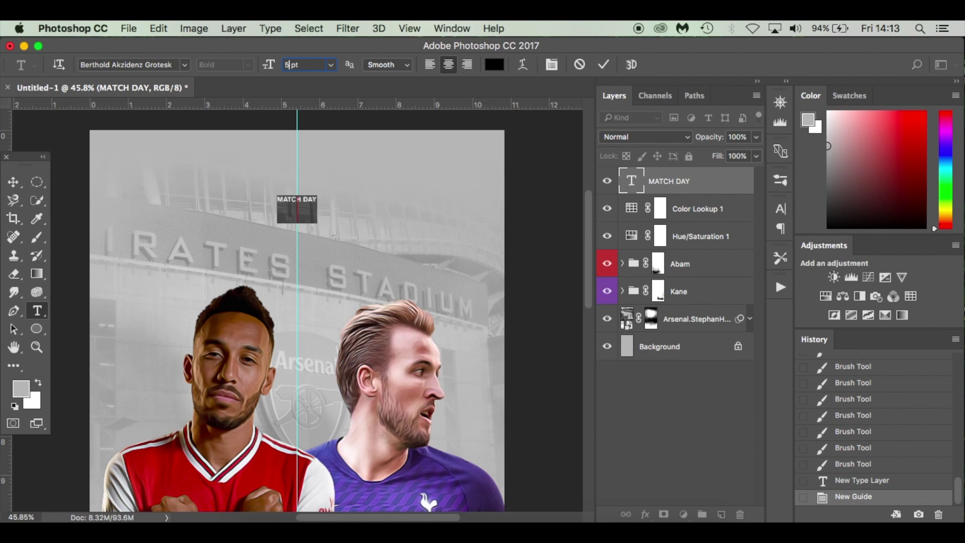
left_click(288, 188)
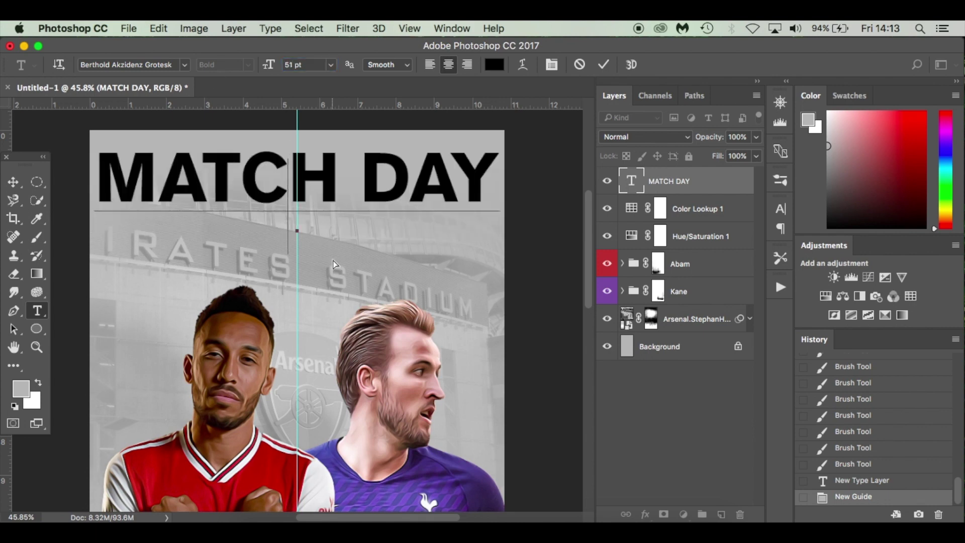
Color the word "MATCH" dark red #971f18, sampled from the Arsenal shirt
left_click_drag(340, 201, 96, 201)
left_click(495, 64)
left_click(177, 480)
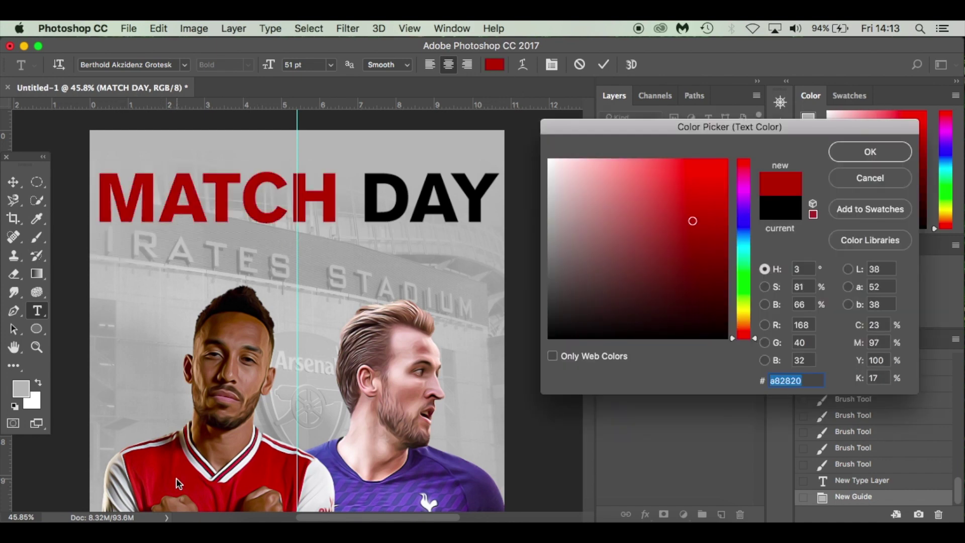
left_click(163, 457)
left_click(162, 465)
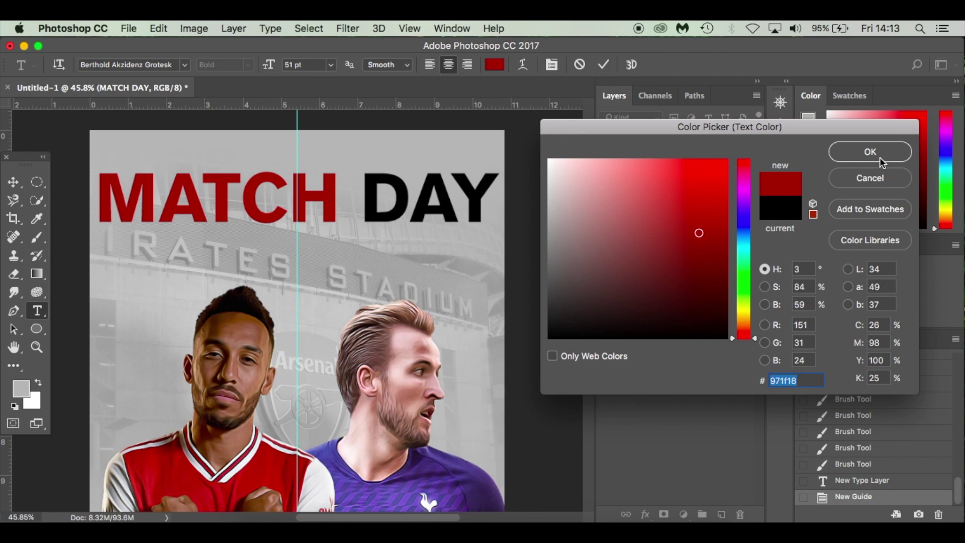
left_click(880, 159)
Color the word "DAY" dark purple #342b66, sampled from Kane's shirt, and commit the title edit
left_click_drag(372, 210, 485, 203)
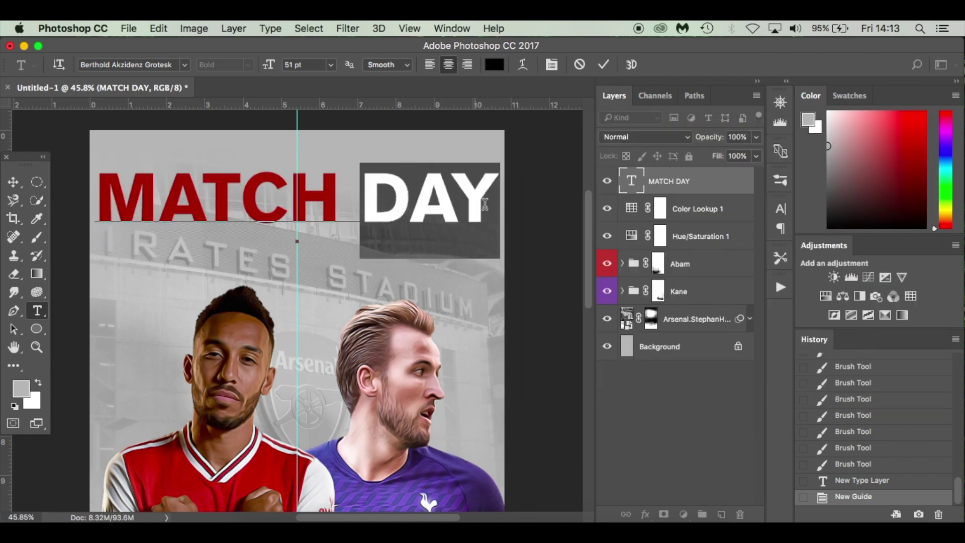
left_click(493, 63)
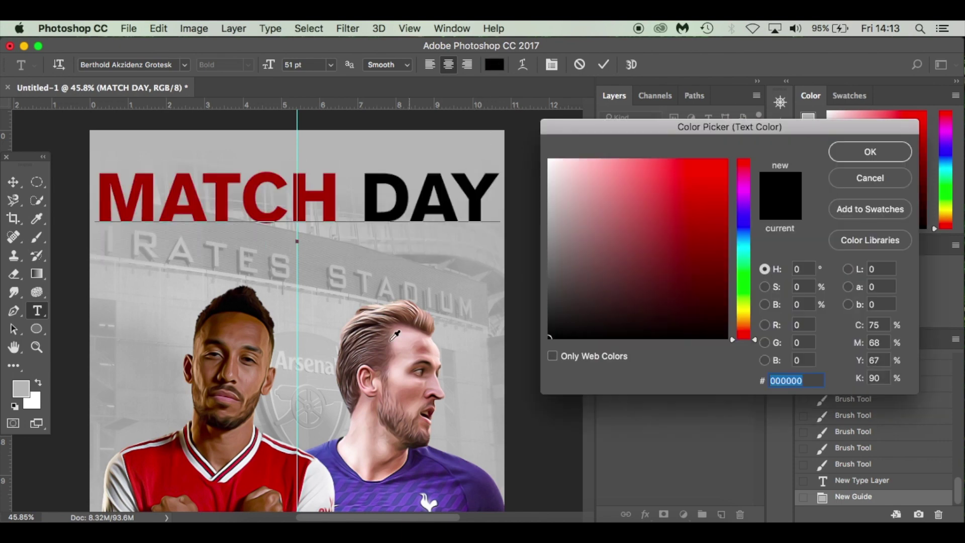
left_click(418, 469)
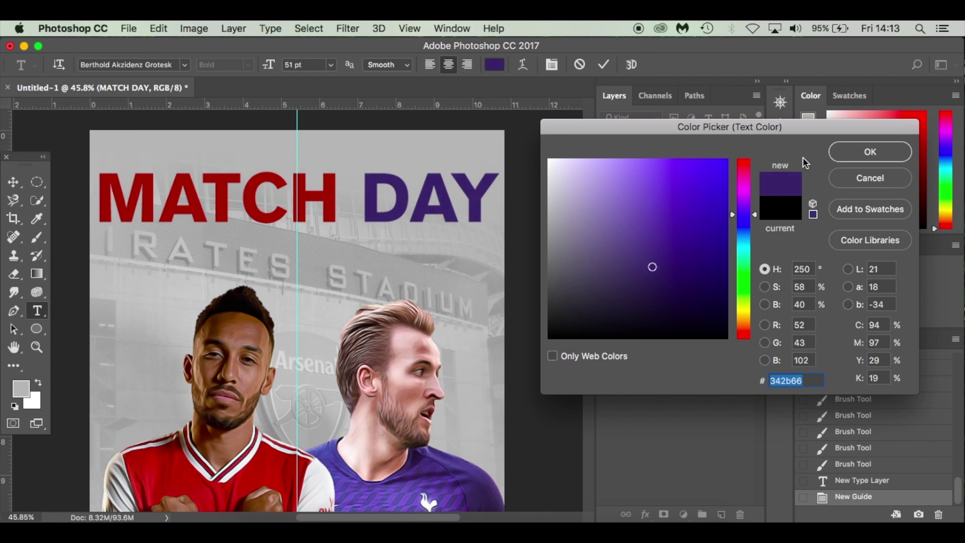
left_click(842, 153)
left_click(472, 197)
scroll(379, 274, "down", 2)
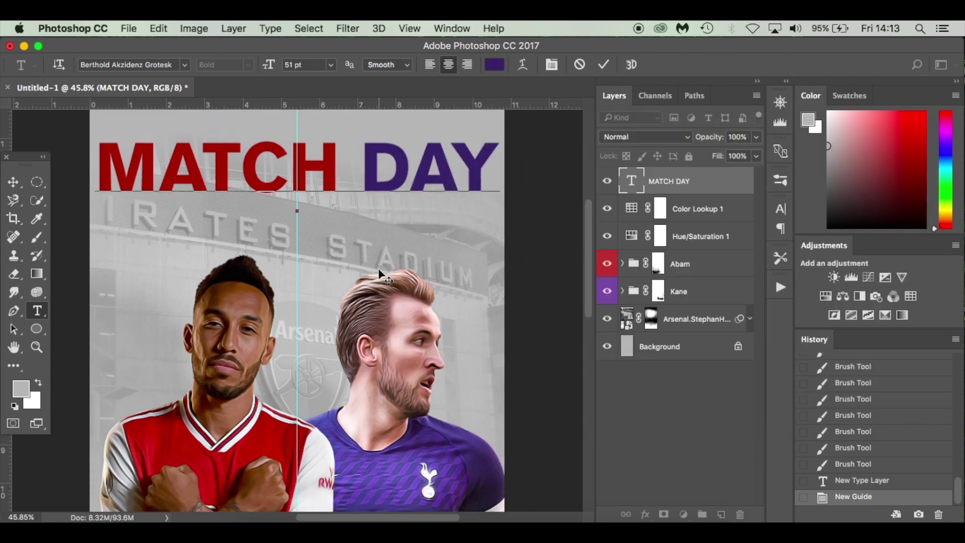
left_click(13, 182)
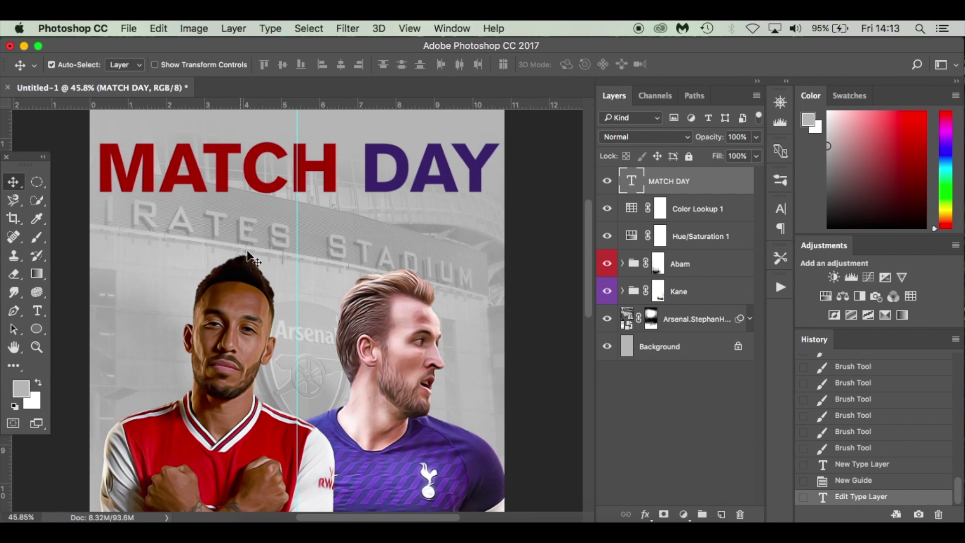
scroll(253, 251, "up", 1)
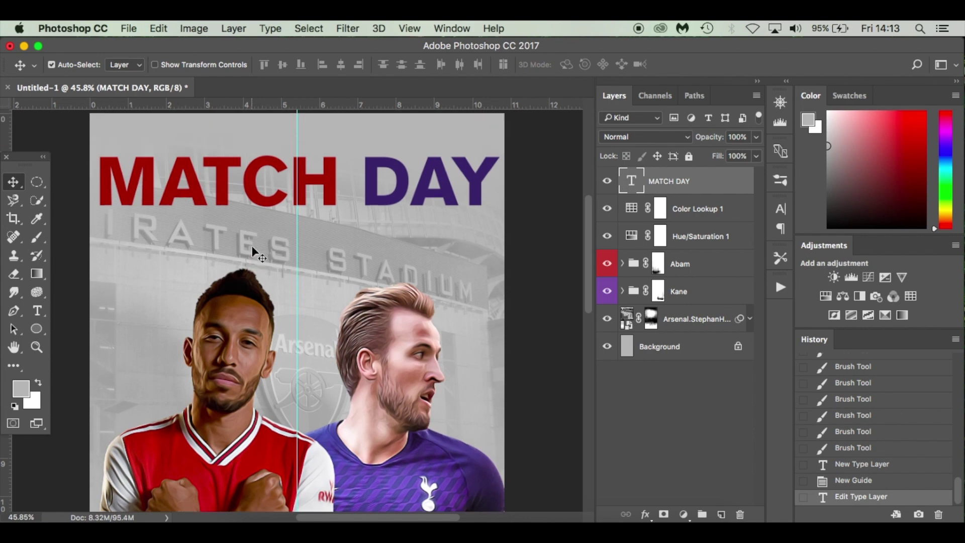
key("t")
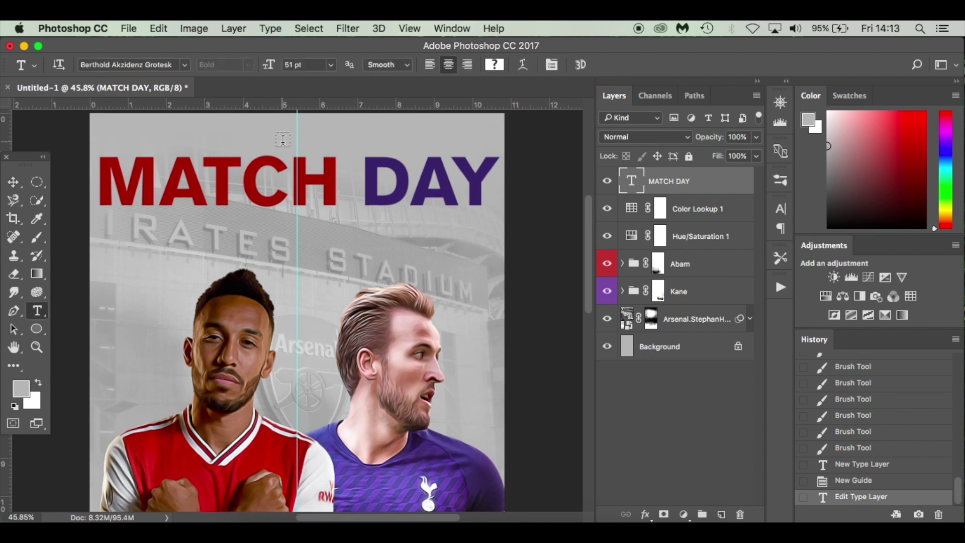
left_click(298, 135)
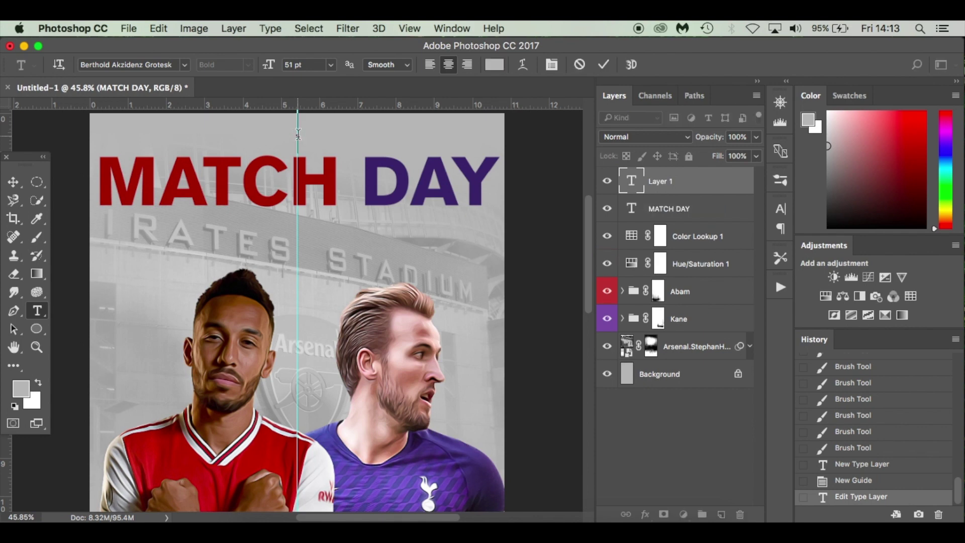
left_click(163, 66)
left_click(184, 64)
left_click(190, 121)
type("PRE")
key("BackSpace")
key("BackSpace")
key("BackSpace")
key("Escape")
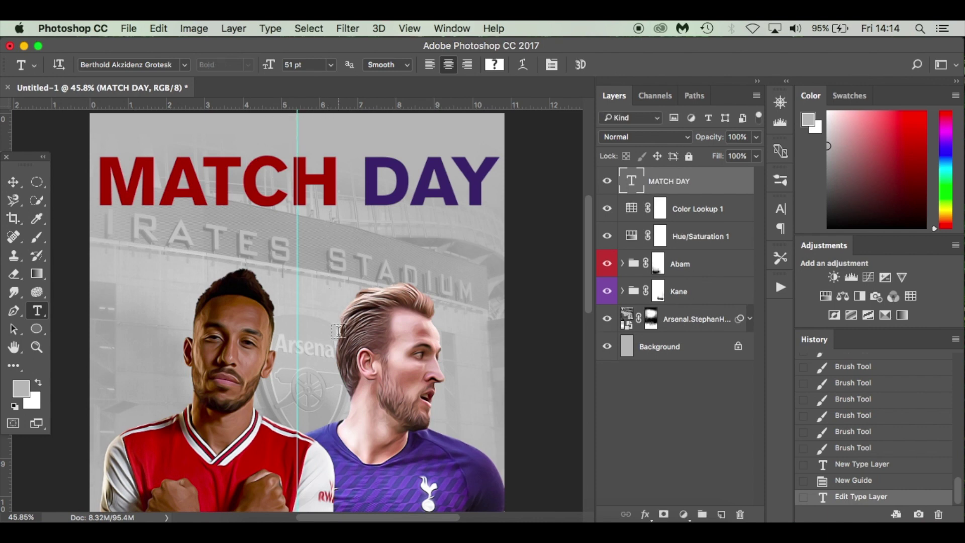
Start a new text layer reading "ARSENAL" just below the "MATCH DAY" title and color it dark grey #585757
left_click(317, 254)
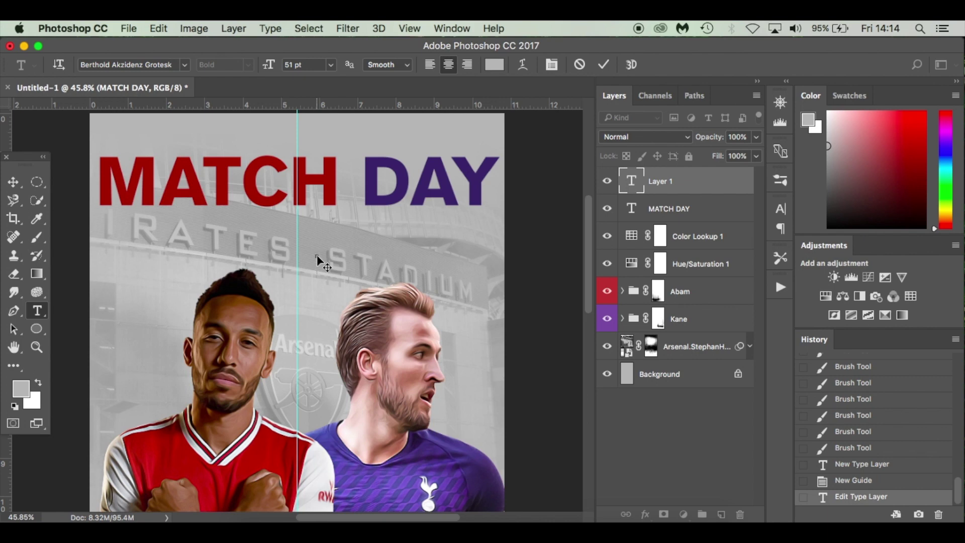
type("ARSENAL")
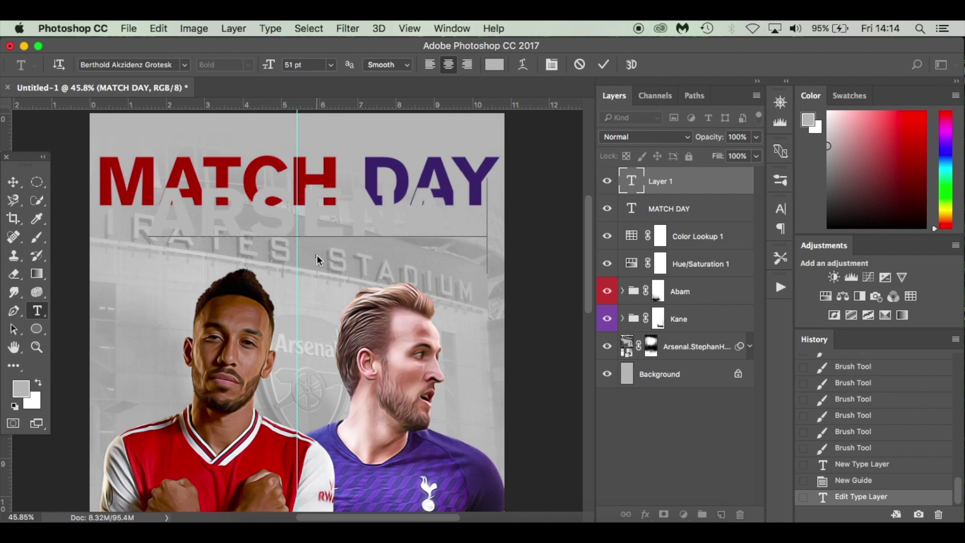
key("super+a")
left_click(492, 64)
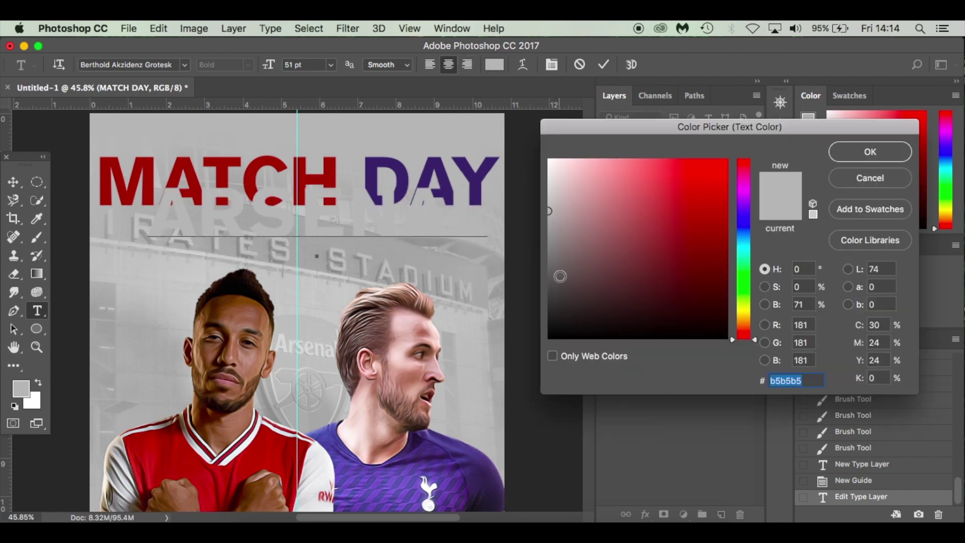
left_click(550, 277)
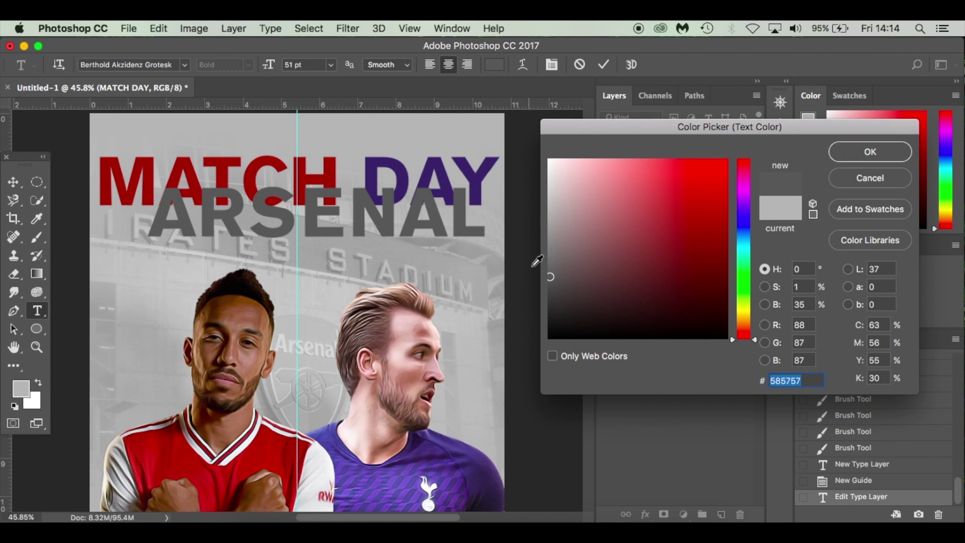
left_click(852, 151)
left_click(472, 229)
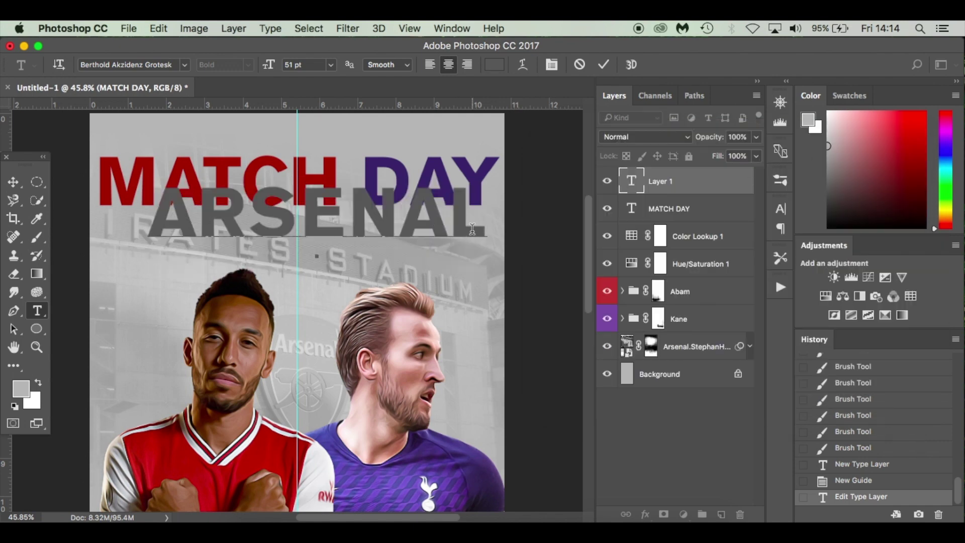
Replace the new line's text with "Arsenal vs" in the Regular weight of Berthold Akzidenz Grotesk
key("BackSpace")
key("BackSpace")
key("BackSpace")
key("BackSpace")
key("BackSpace")
key("BackSpace")
key("BackSpace")
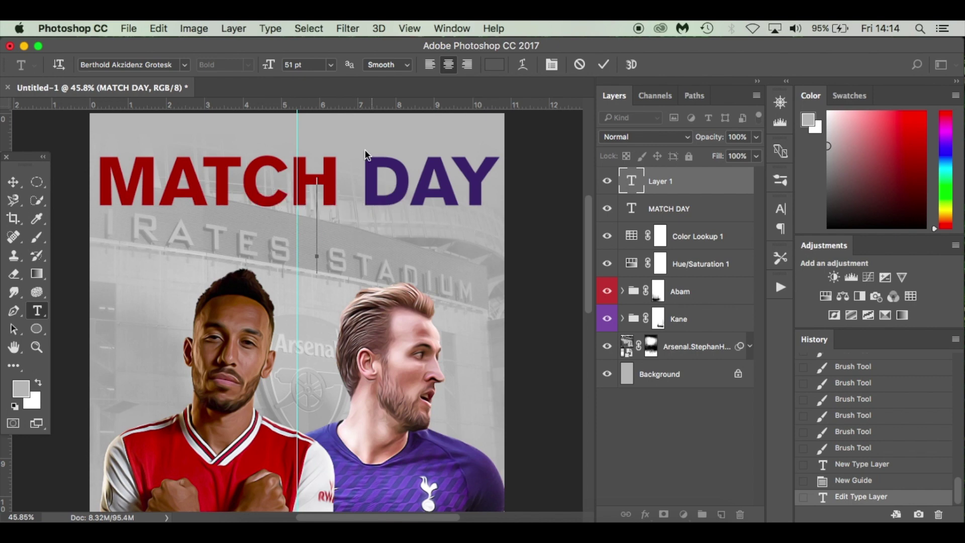
left_click(184, 65)
left_click(274, 119)
type("Arsenal")
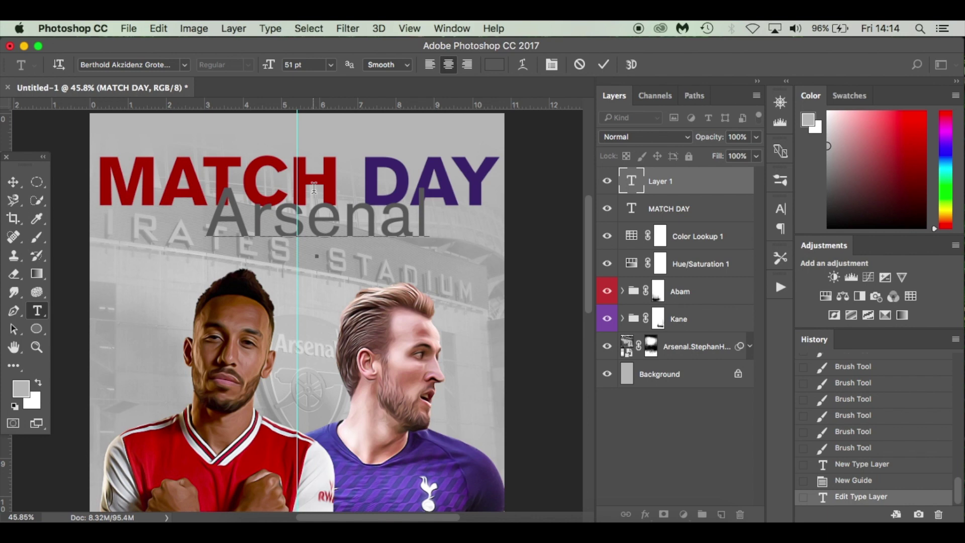
type(" vs")
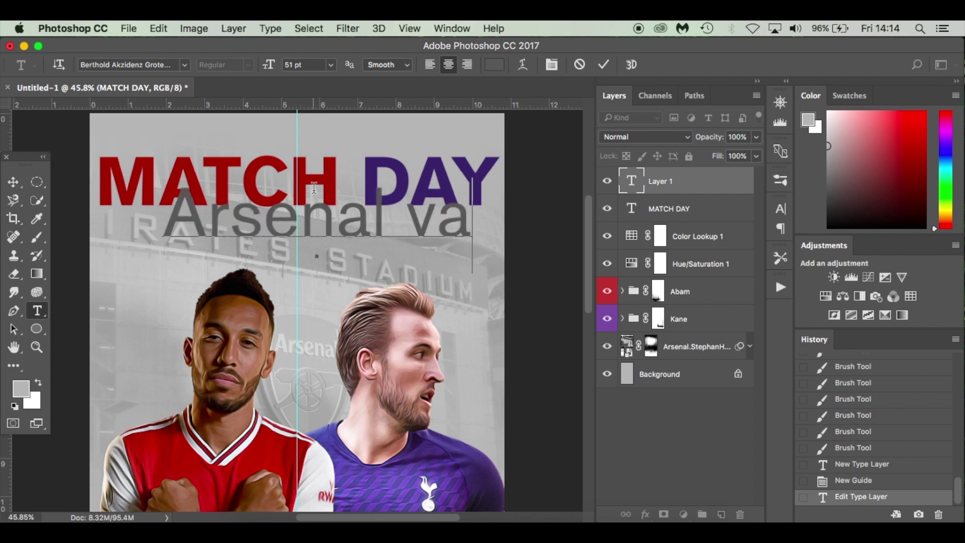
Set the new line's font size to 20 pt and complete its text as "Arsenal vs Tottenham Hotspur"
key("ctrl+a")
left_click(296, 64)
type("20")
key("Return")
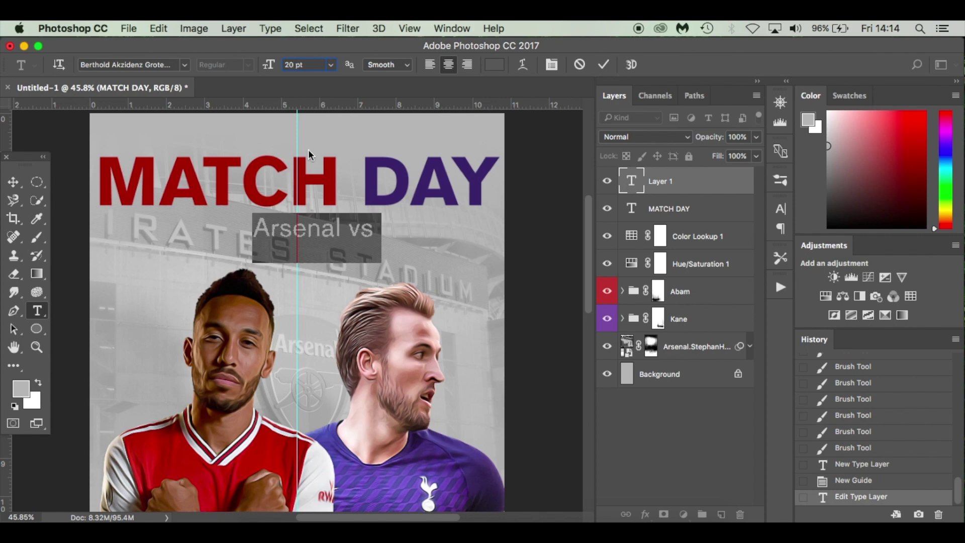
left_click(370, 230)
type("Tottenham Hotspur")
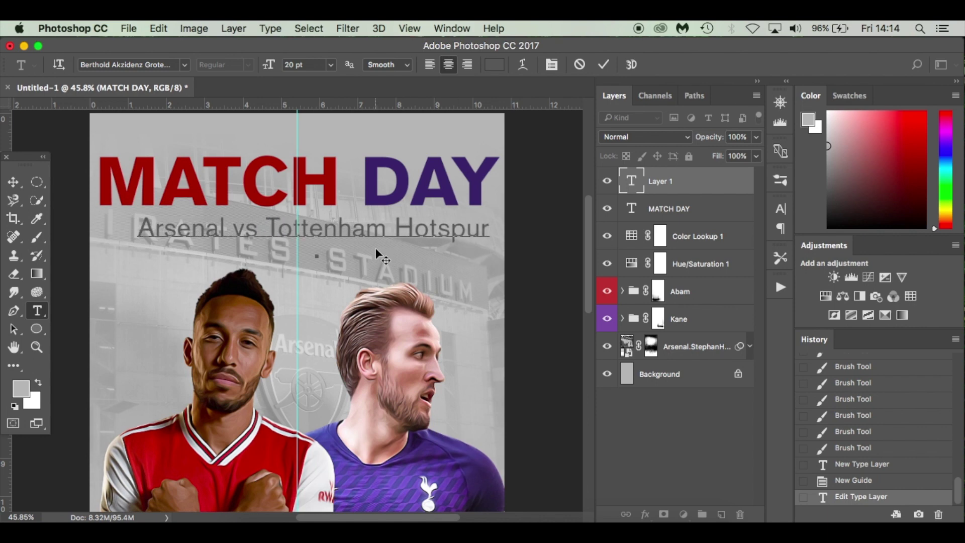
Position the "Arsenal vs Tottenham Hotspur" line just above "MATCH DAY" and set its font size to 15 pt
left_click_drag(374, 255, 358, 165)
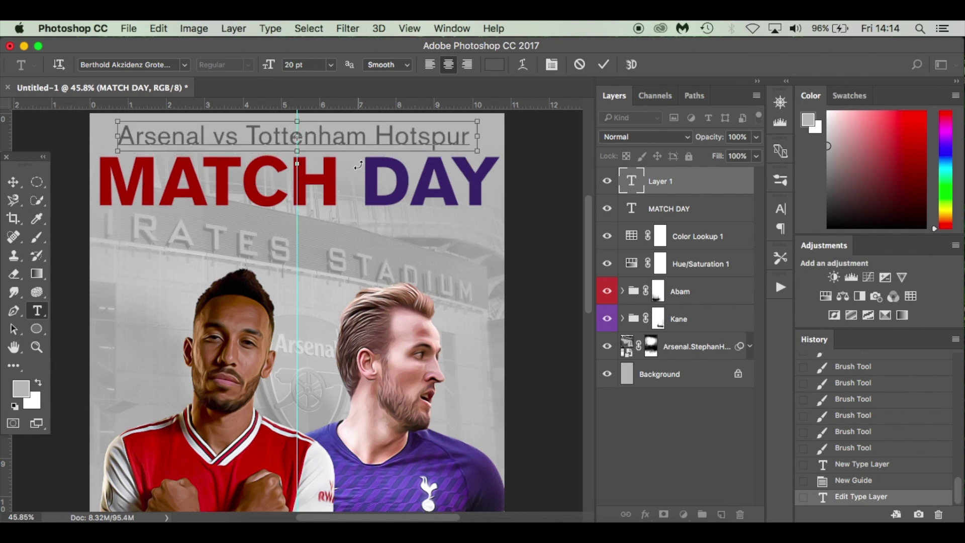
key("super+a")
key("BackSpace")
key("BackSpace")
type("15")
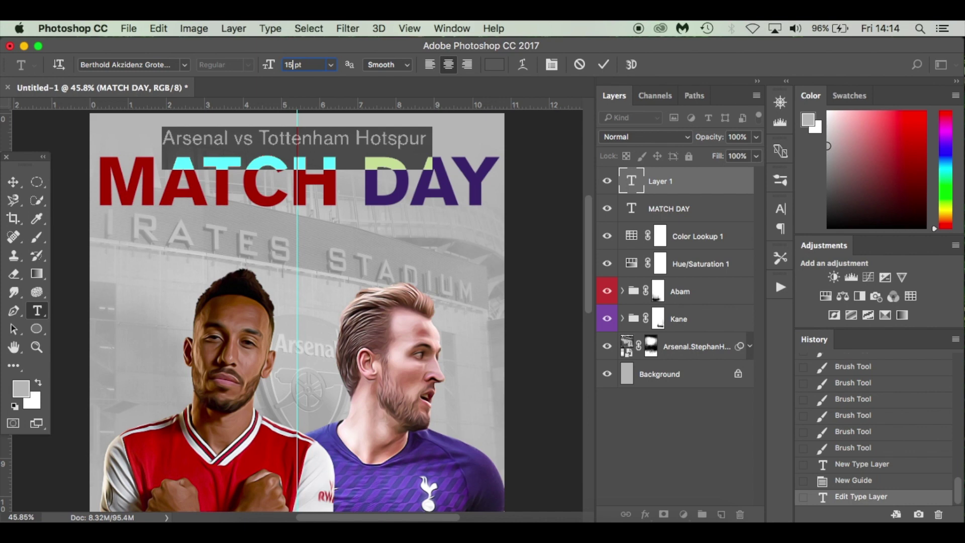
left_click(298, 143)
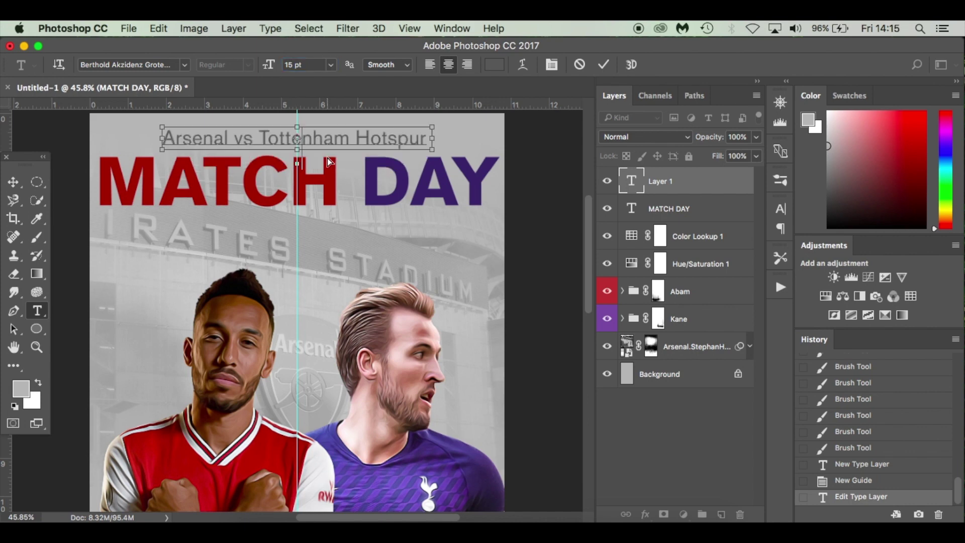
left_click(13, 182)
key("Down")
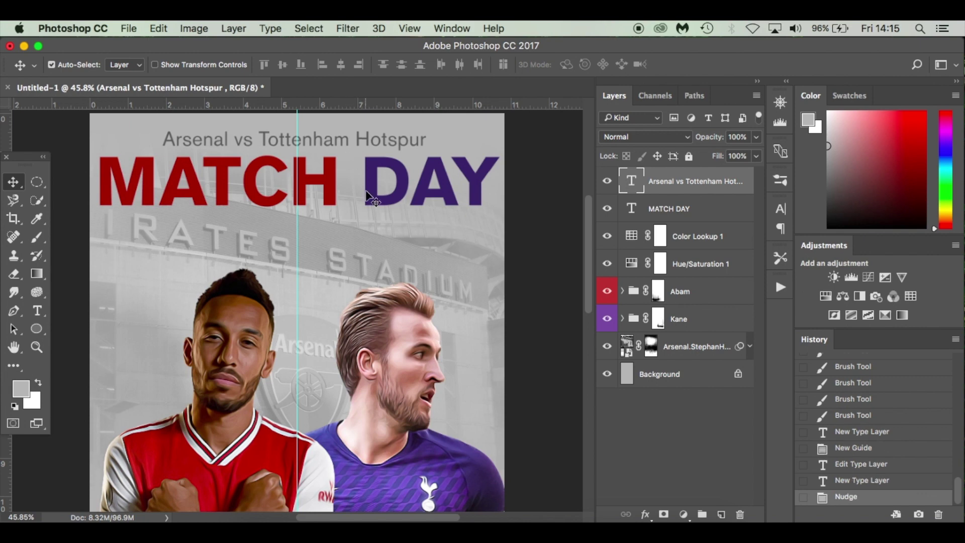
Add a separate text line "THE NORTH LONDON DERBY" below the "MATCH DAY" title
key("t")
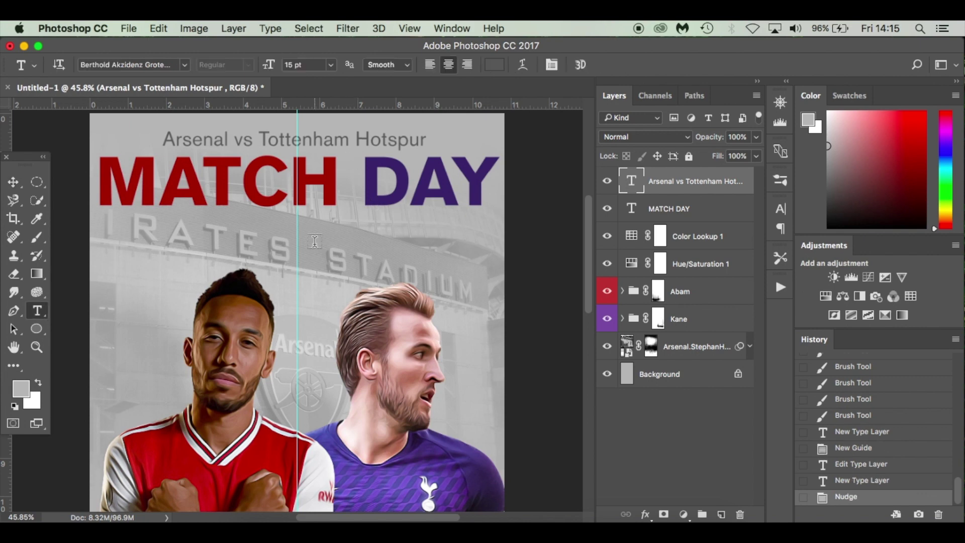
left_click(315, 261)
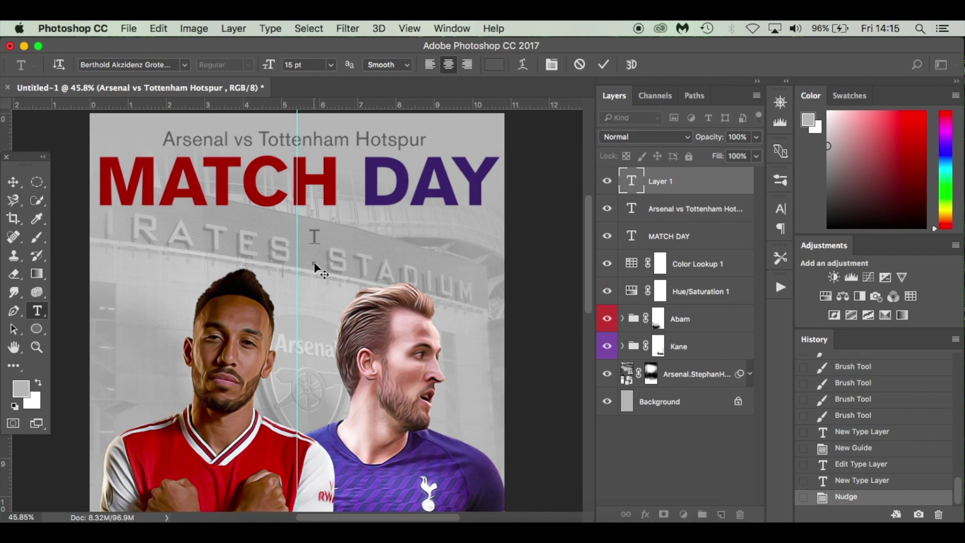
type("THE NORTH")
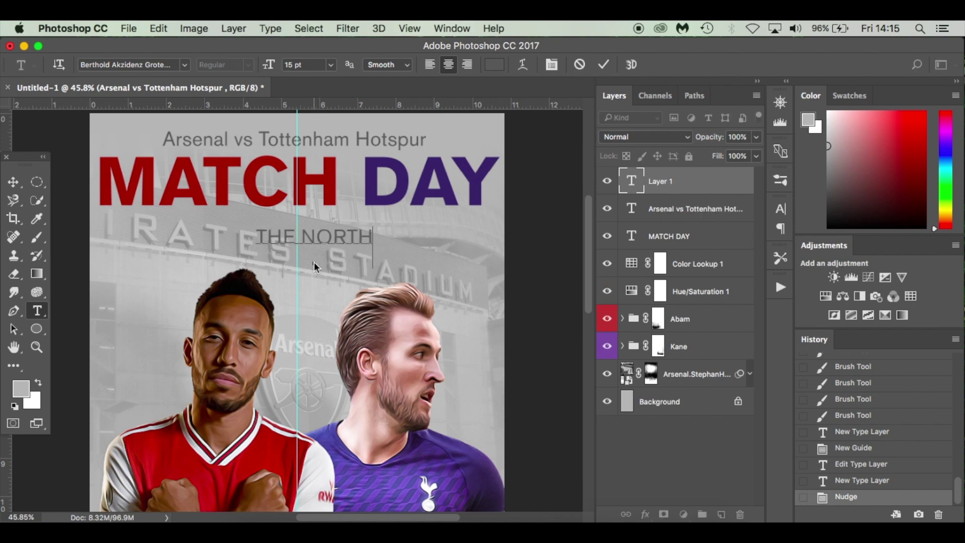
type(" LONDON DERBY")
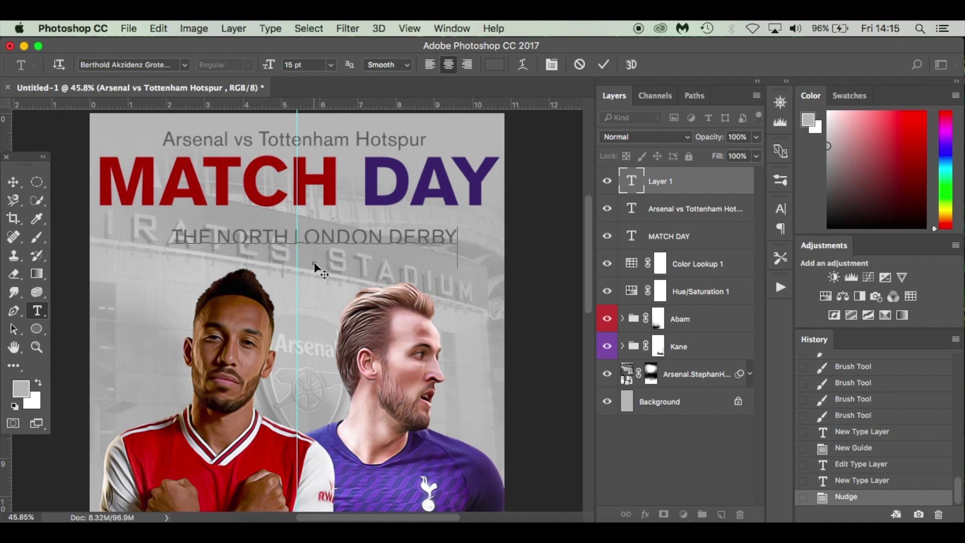
left_click_drag(314, 266, 310, 257)
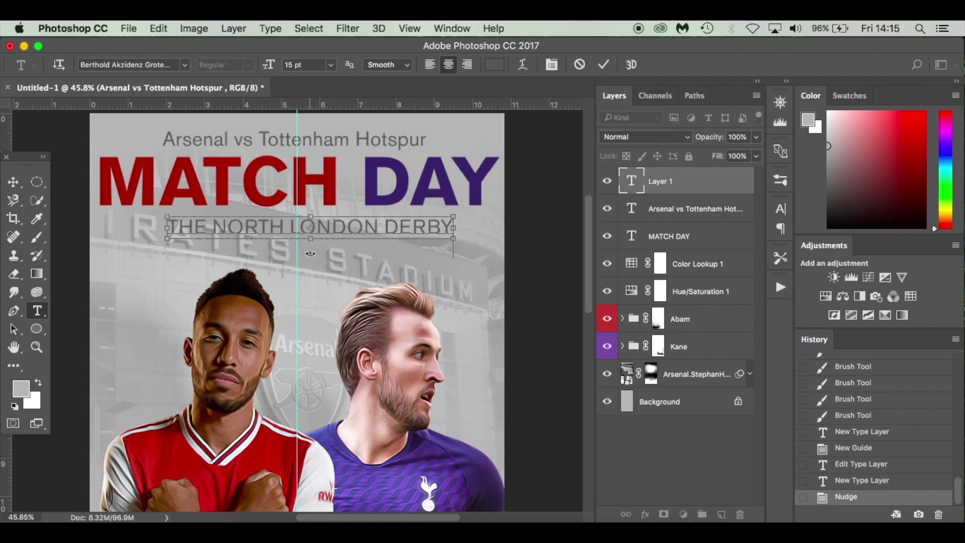
left_click_drag(328, 251, 306, 252)
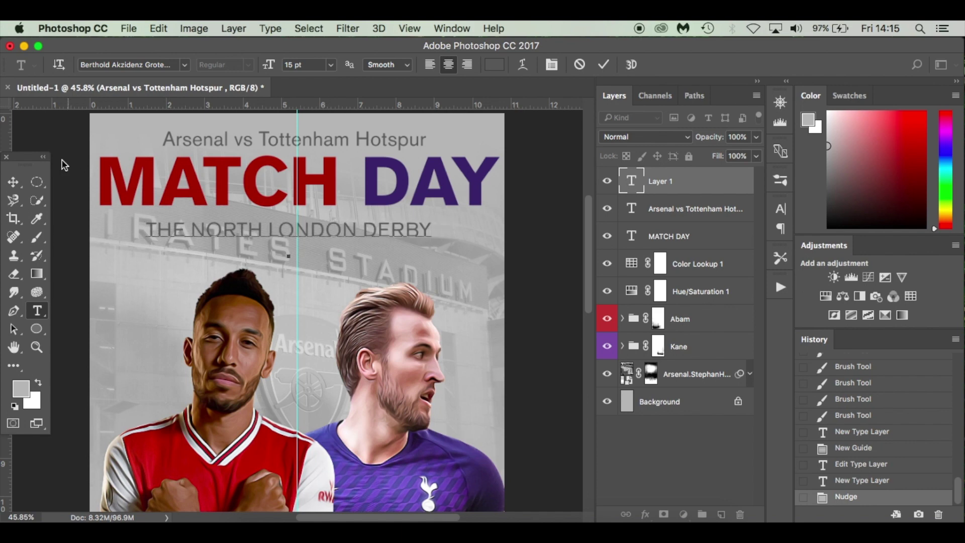
Center the "THE NORTH LONDON DERBY" line on the vertical guide and raise it close beneath "MATCH DAY"
left_click(13, 182)
key("ctrl+t")
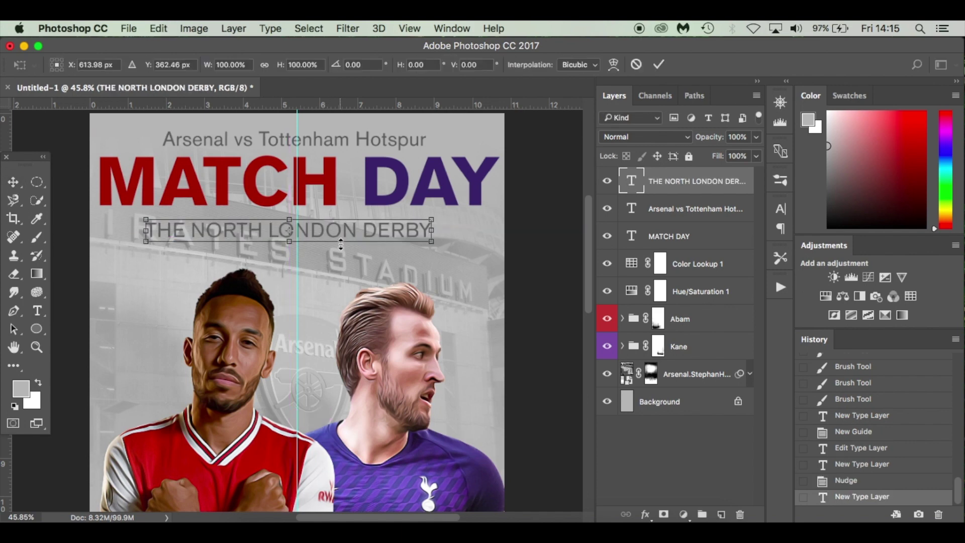
left_click_drag(341, 244, 347, 241)
key("Up")
key("Up")
key("Up")
key("Up")
key("Up")
key("Up")
key("Up")
key("Up")
key("Up")
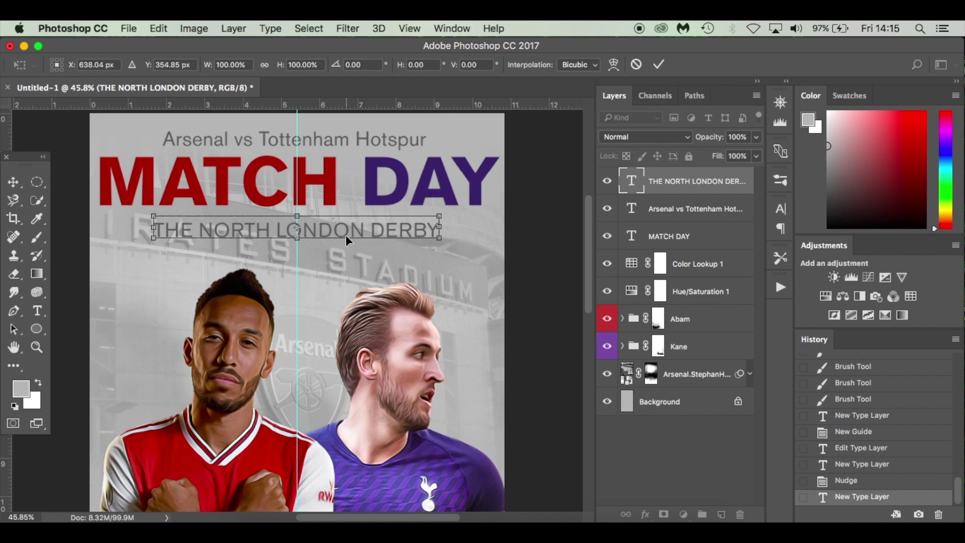
key("Up")
key("Up")
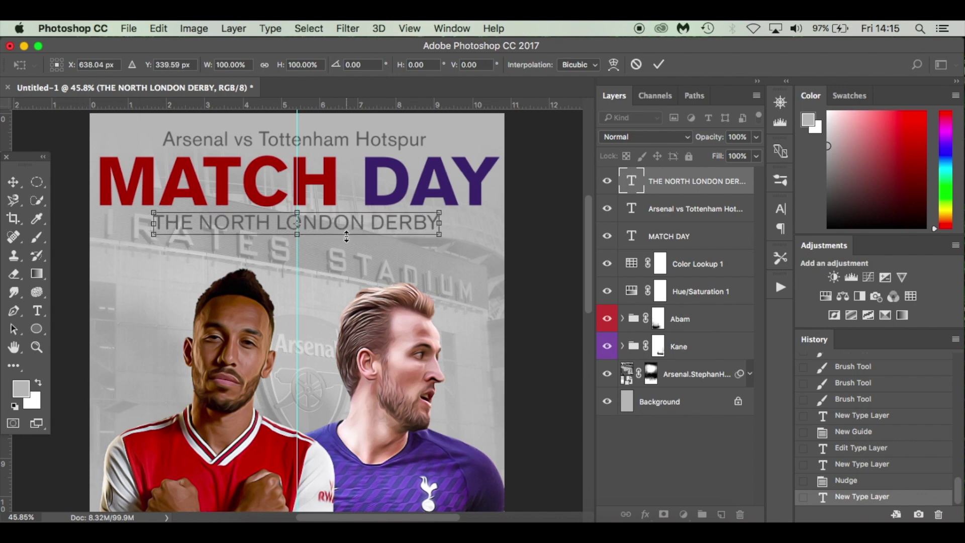
key("Return")
Color the "THE NORTH LONDON DERBY" line dark grey #444444, copying the hex code before committing the edit
key("t")
left_click(320, 222)
key("super+a")
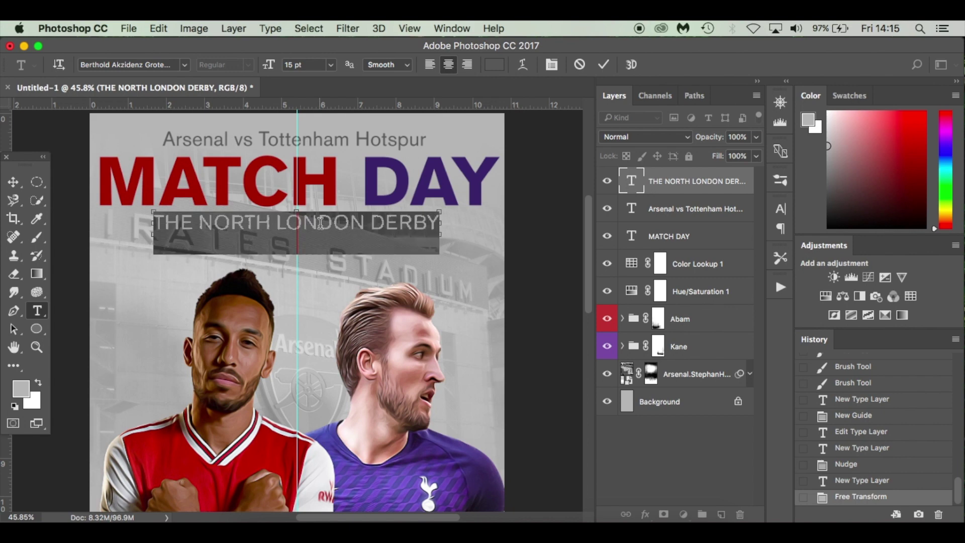
left_click(494, 64)
type("444444")
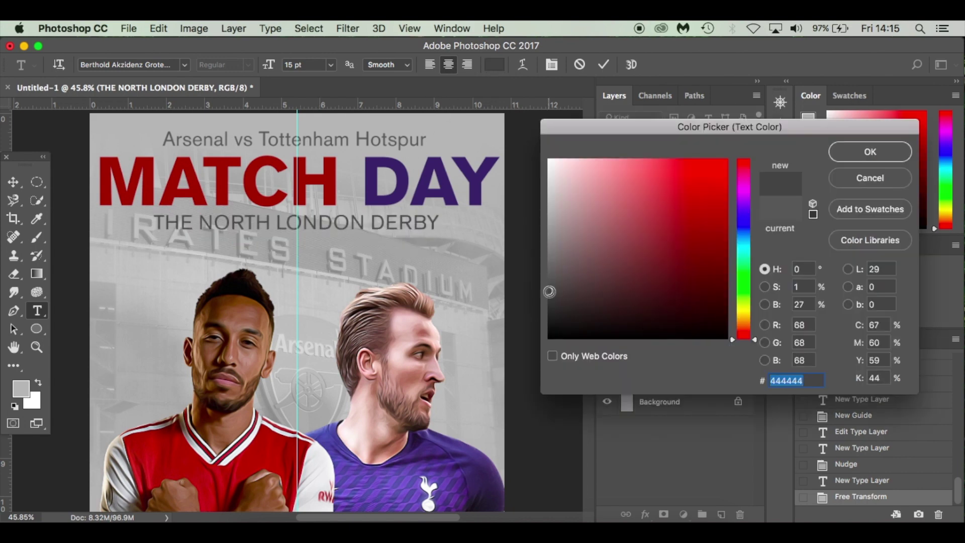
left_click_drag(815, 380, 771, 378)
right_click(782, 378)
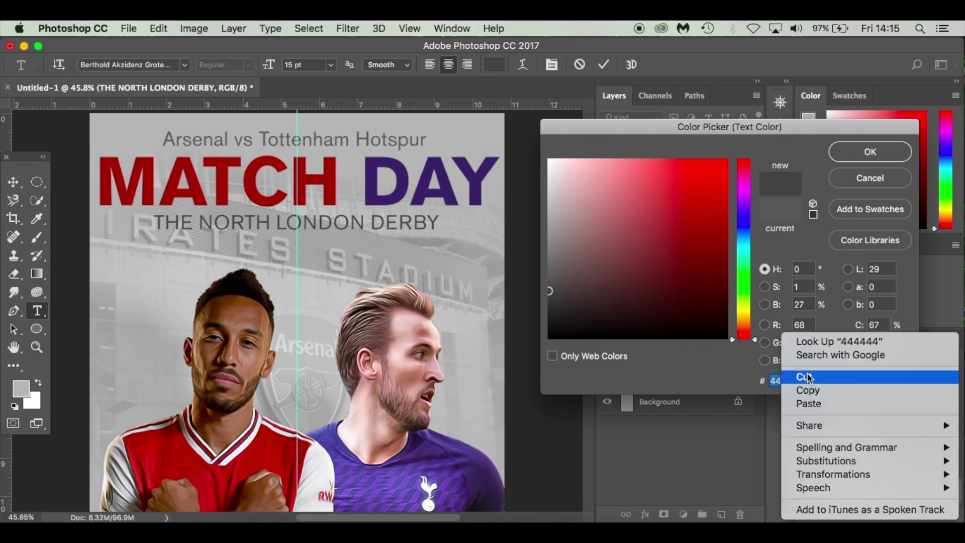
left_click(815, 389)
left_click(875, 152)
key("super+Return")
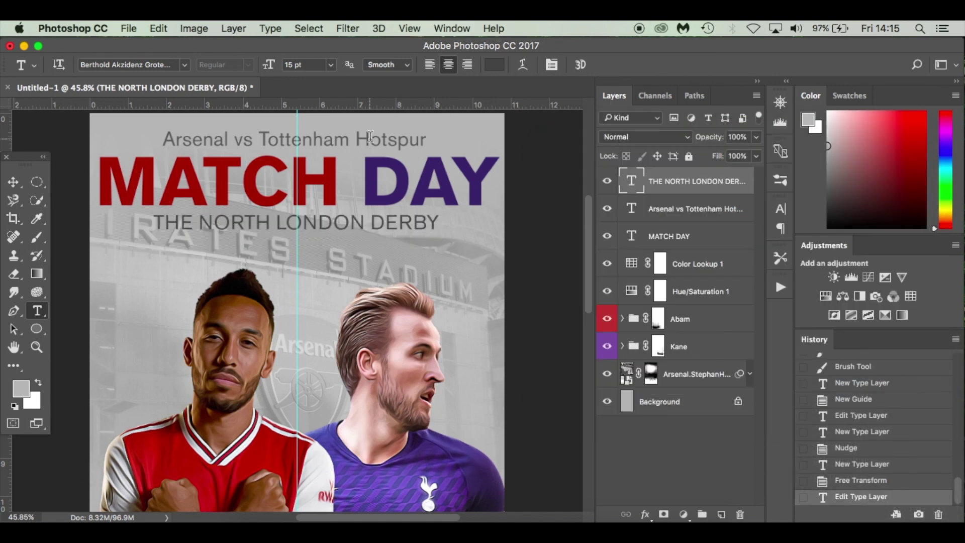
Set the font size of the "THE NORTH LONDON DERBY" line to 12 pt and commit the edit
triple_click(347, 223)
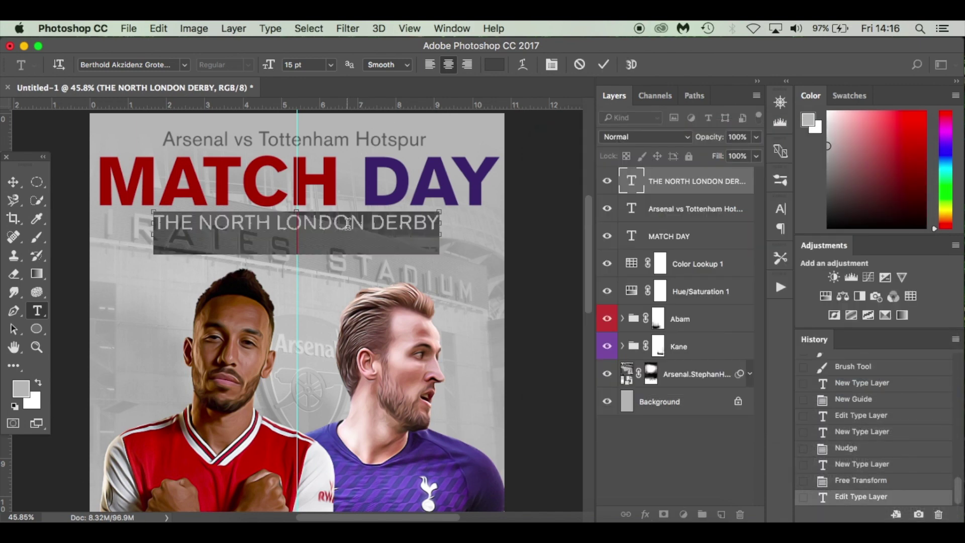
type("12")
key("Return")
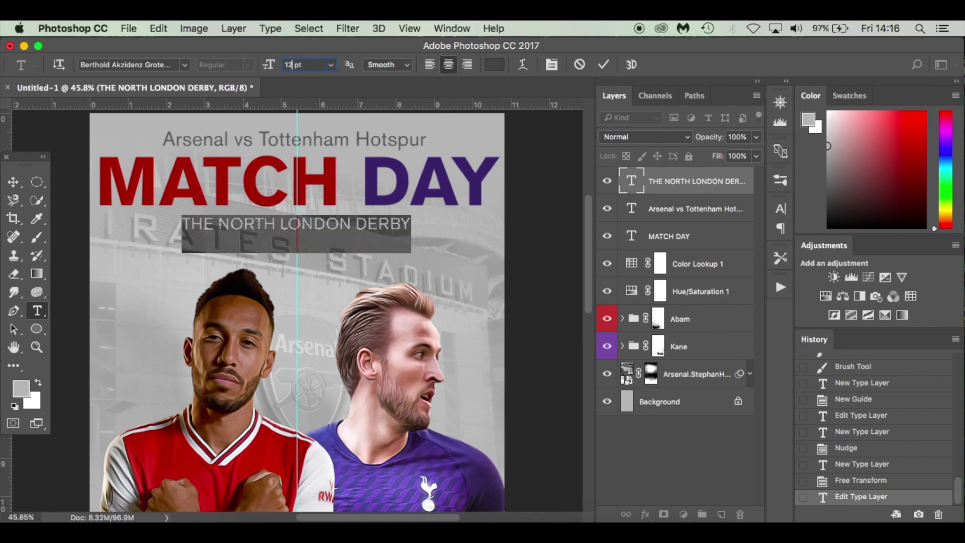
left_click(315, 240)
left_click(15, 182)
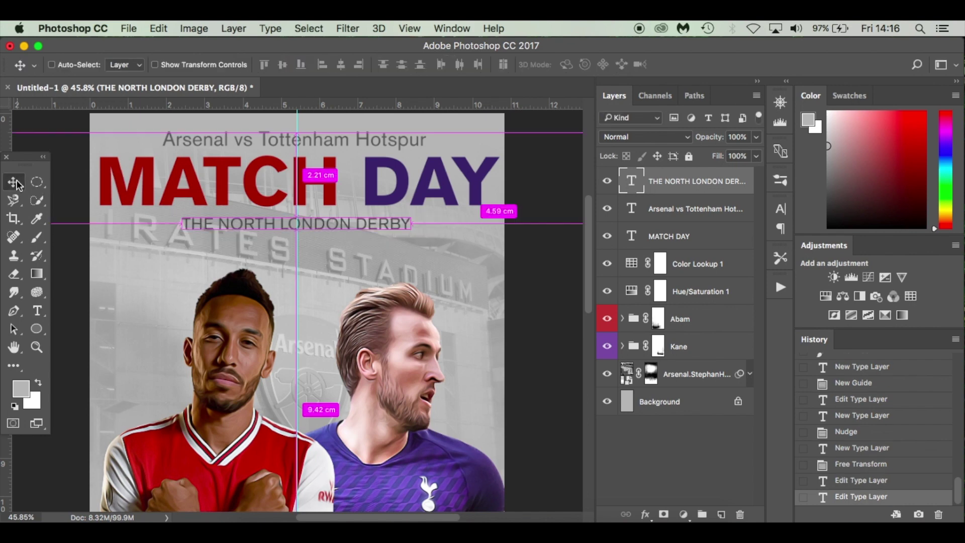
key("super+t")
key("Return")
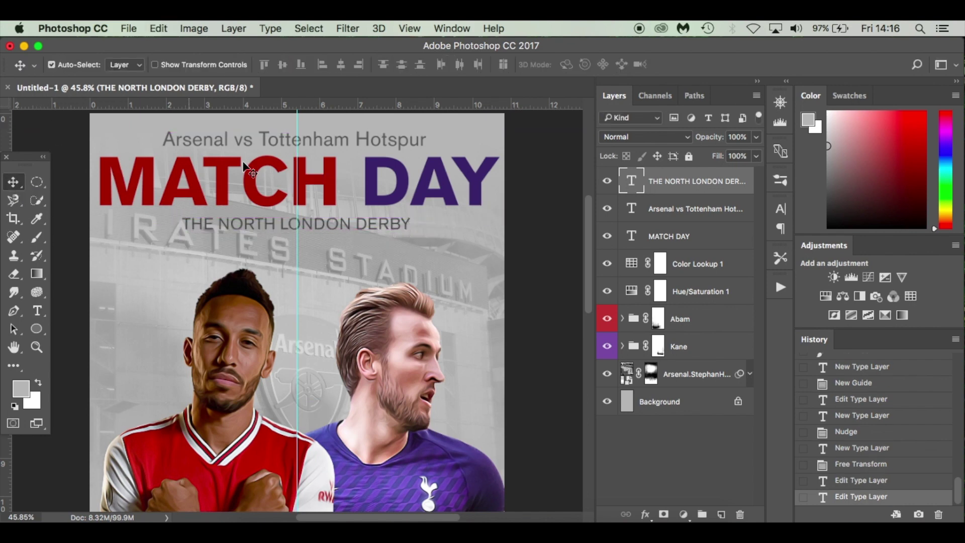
Color the whole "Arsenal vs Tottenham Hotspur" line dark grey #444444
double_click(317, 140)
key("super+a")
left_click(494, 66)
type("444444")
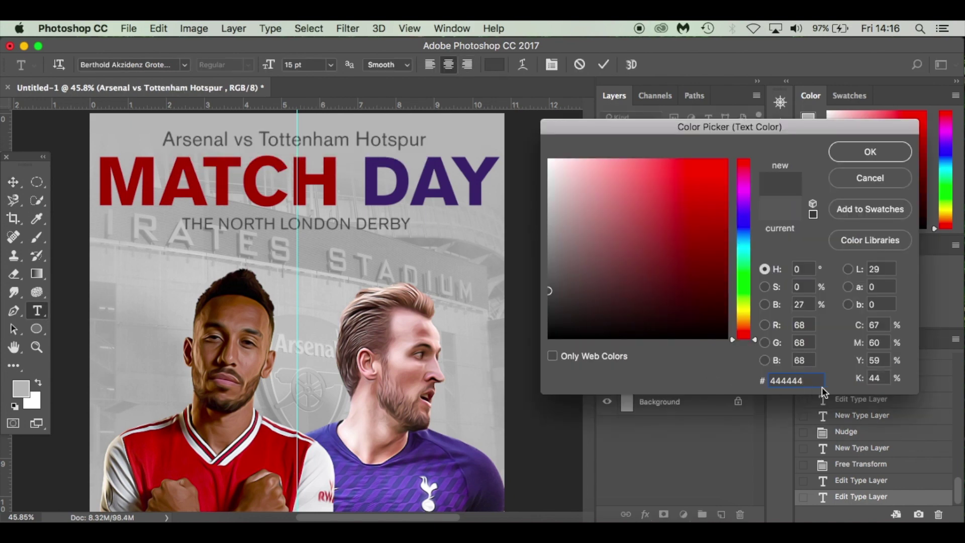
left_click(870, 160)
left_click(313, 143)
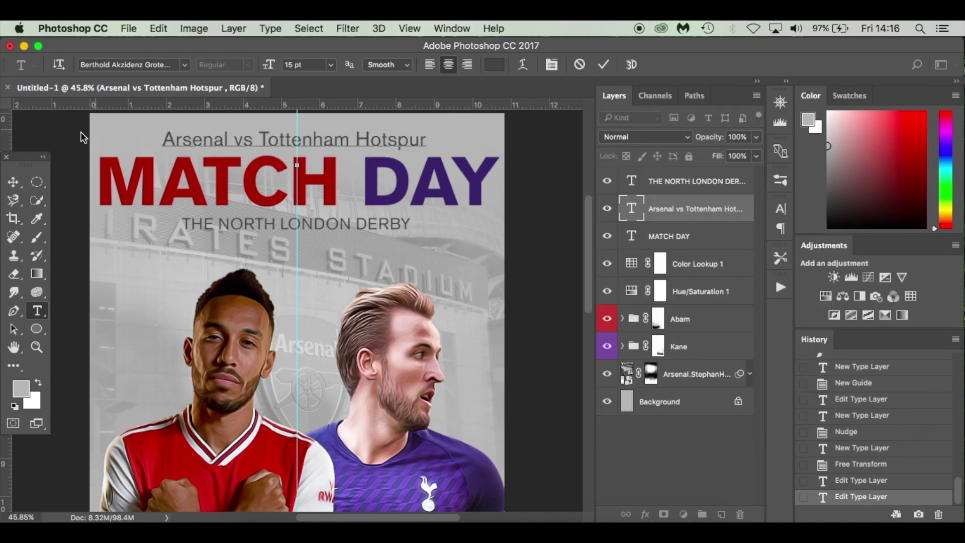
Nudge the "Arsenal vs Tottenham Hotspur" line down and the "THE NORTH LONDON DERBY" line up, closer to the "MATCH DAY" title
left_click(14, 182)
key("Down")
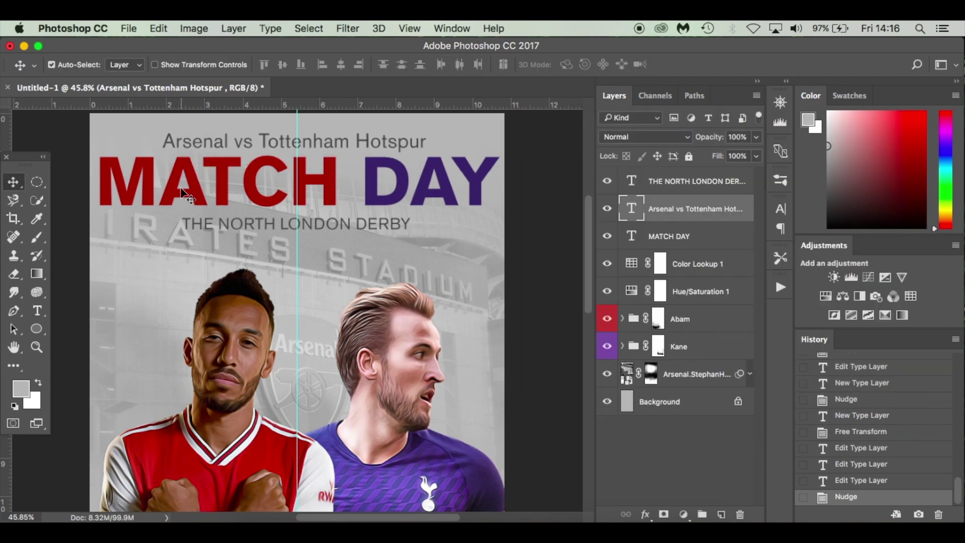
left_click(300, 227)
key("Up")
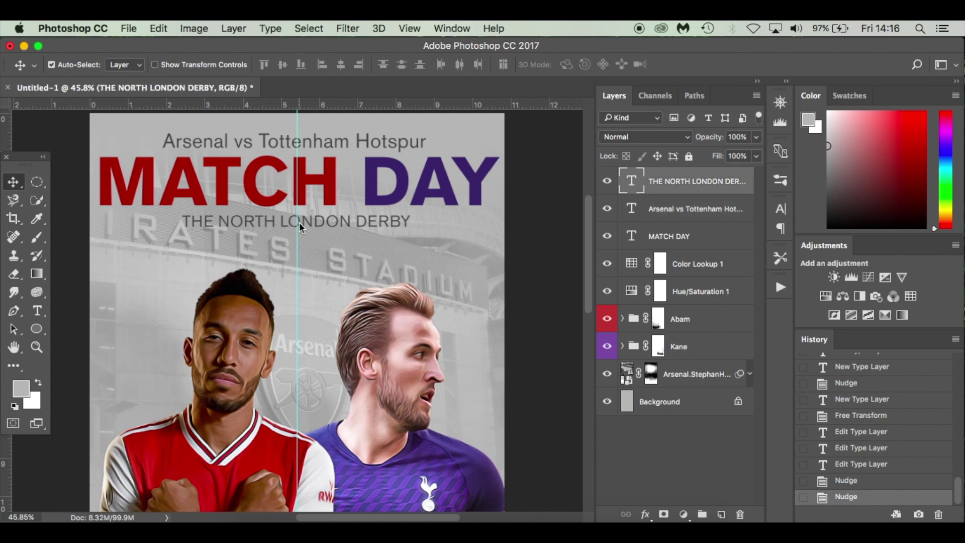
Add a right-aligned "PREMIER LEAGUE" text line in the blank grey area below the two players
scroll(308, 241, "down", 3)
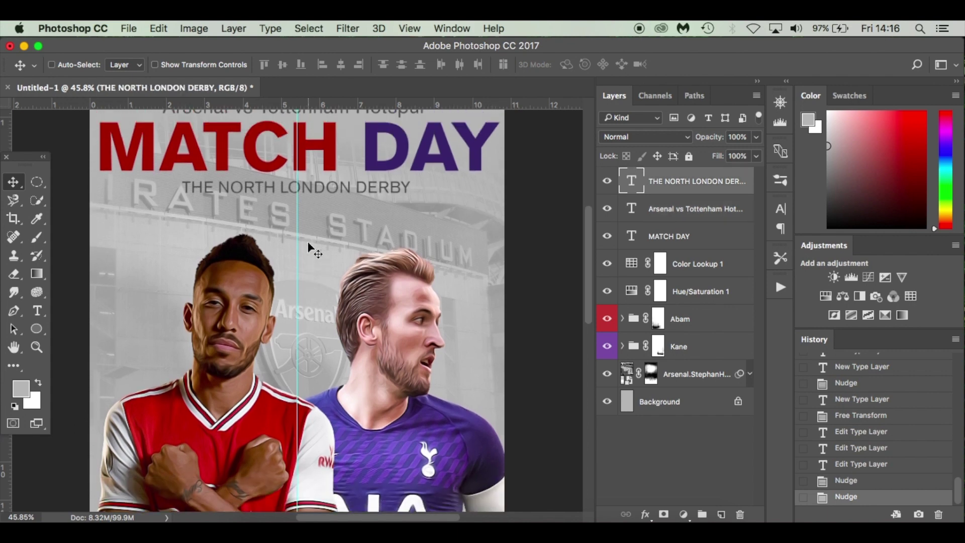
scroll(308, 247, "down", 3)
left_click(117, 227)
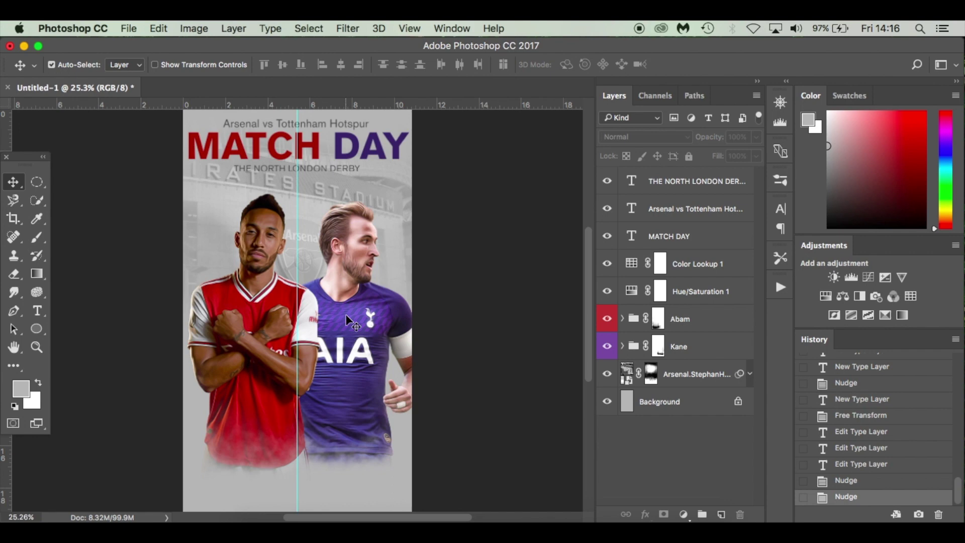
scroll(347, 321, "down", 5)
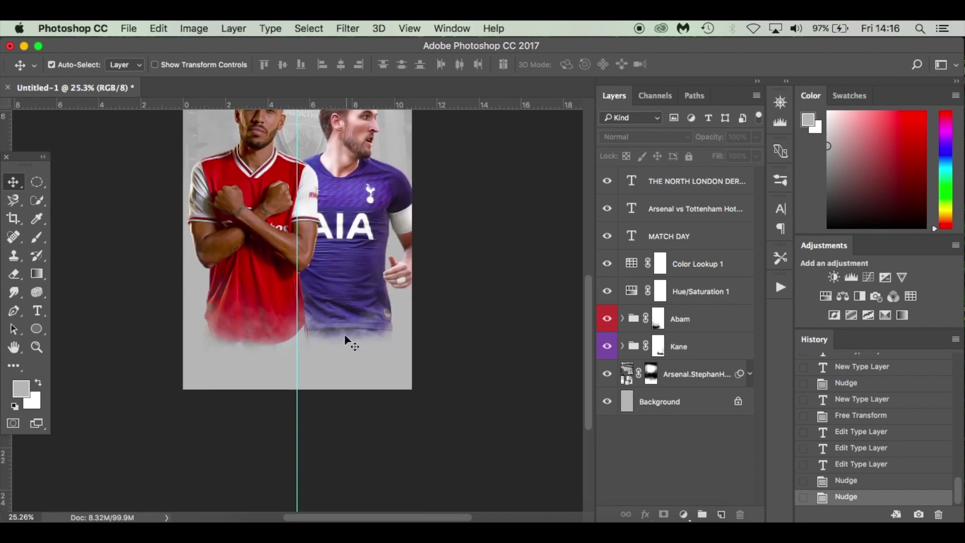
scroll(334, 364, "up", 3)
key("t")
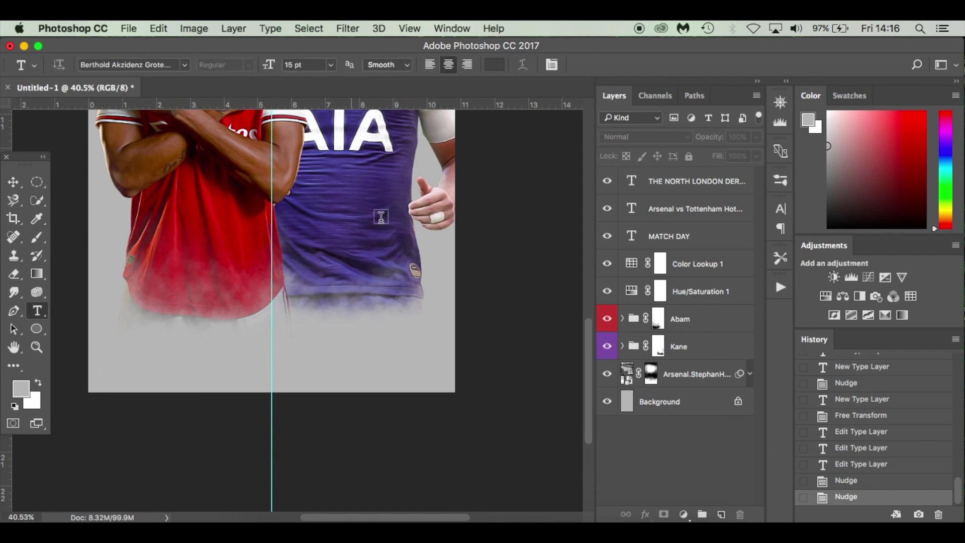
left_click(467, 64)
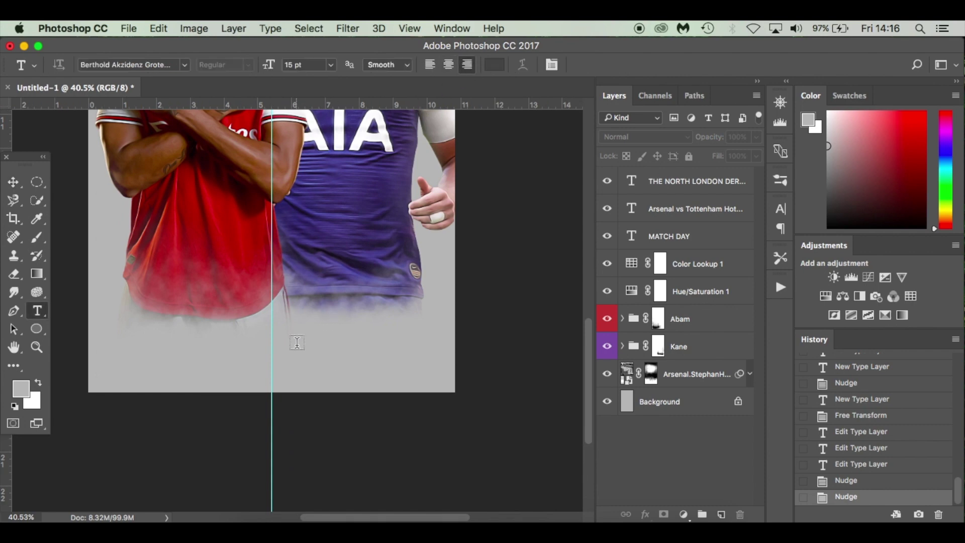
left_click(271, 341)
type("p")
key("BackSpace")
type("PR")
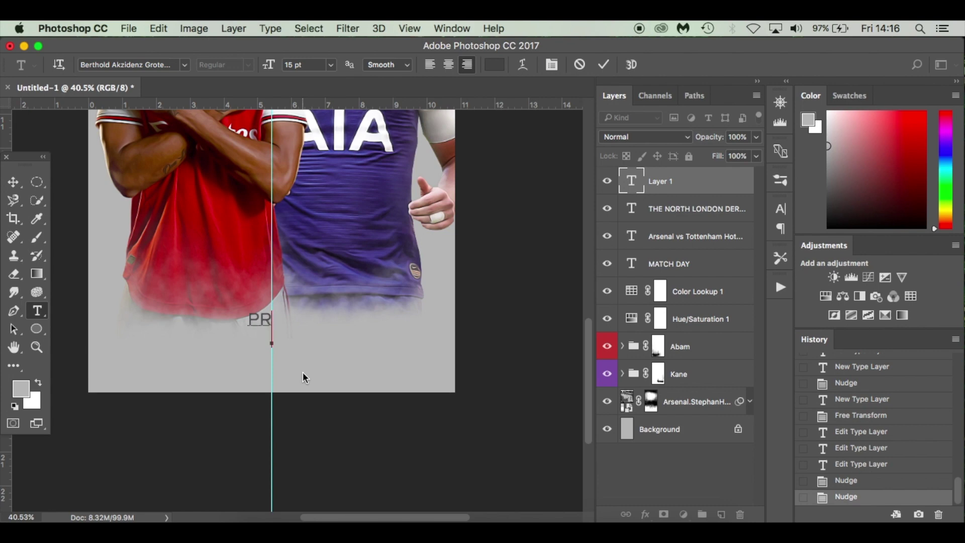
type("EMIER LEAGUE")
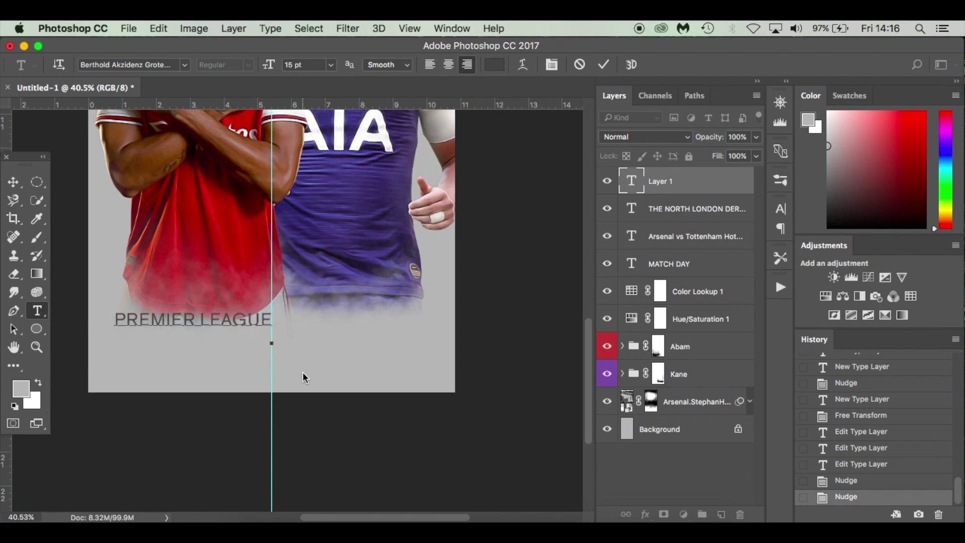
Move the "PREMIER LEAGUE" text to the poster's lower-right corner and extend it to "PREMIER LEAGUE | MATCH DAY 4"
key("super+Return")
left_click(253, 318)
left_click_drag(259, 339, 426, 388)
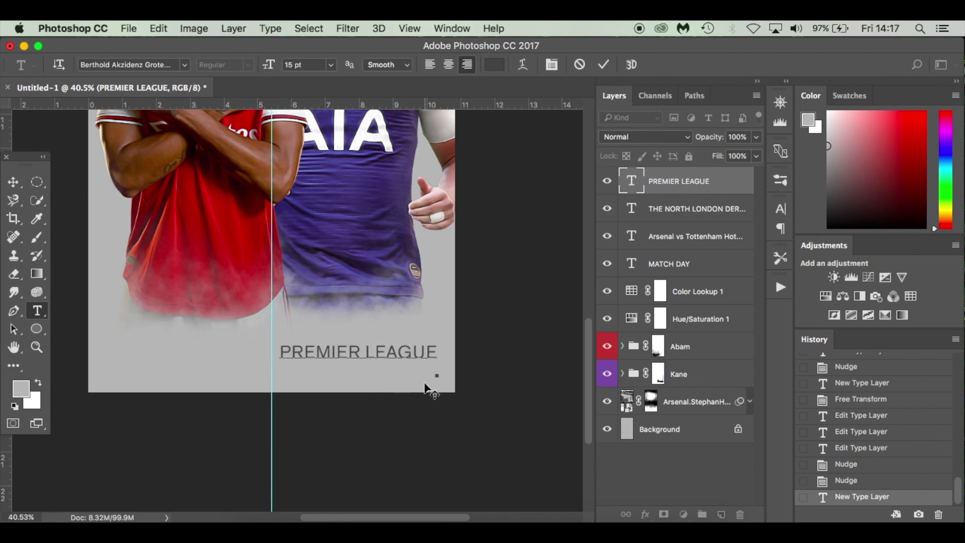
type("| MATCH")
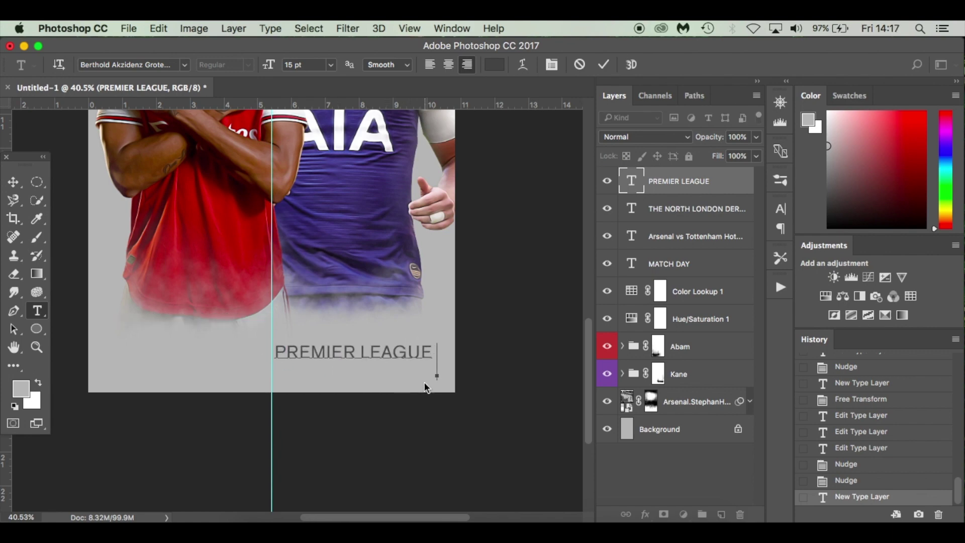
type(" DAY")
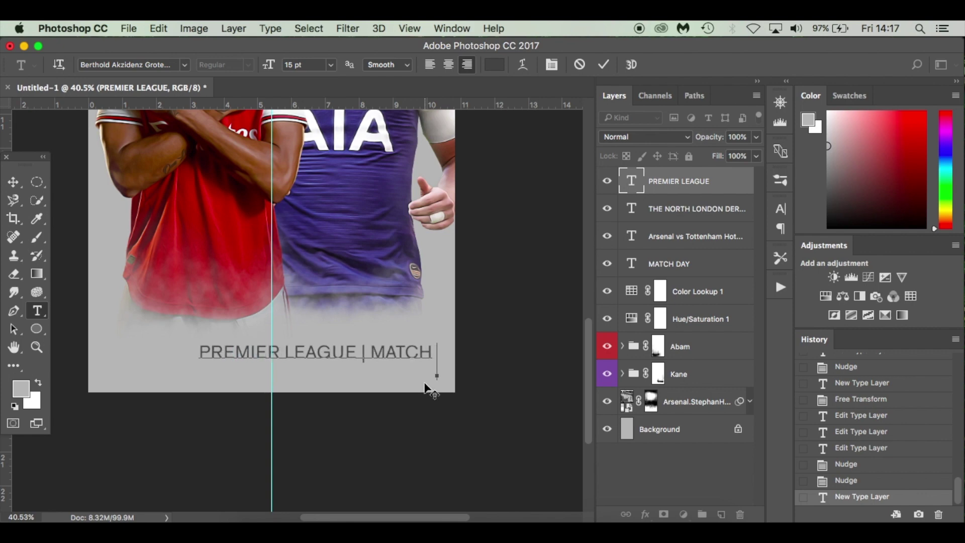
type(" 4 ")
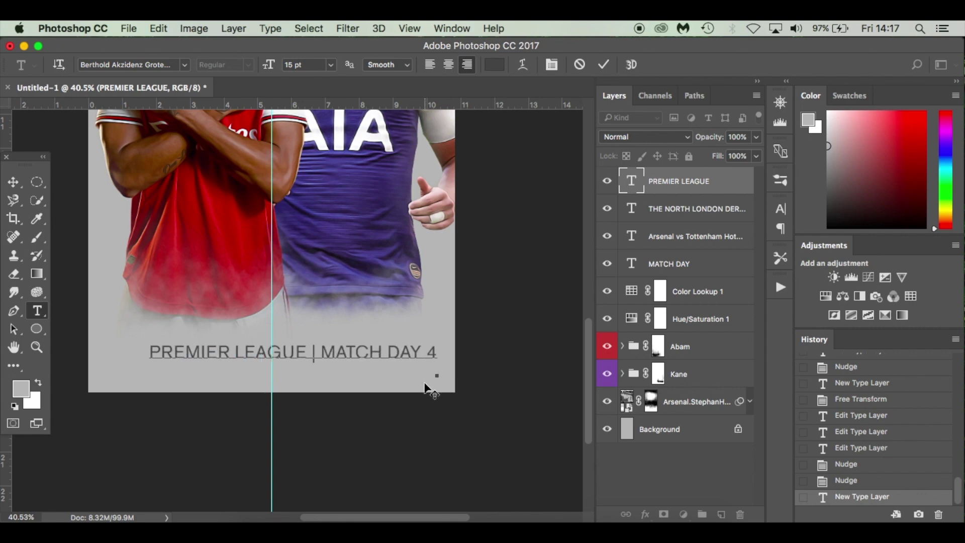
Add a second line reading "SUNDAY 1st SEPTEMBER 2019 | EMIRATES STADIUM" beneath "PREMIER LEAGUE | MATCH DAY 4"
type("Sun")
key("BackSpace")
key("BackSpace")
key("BackSpace")
type("SUNDAY")
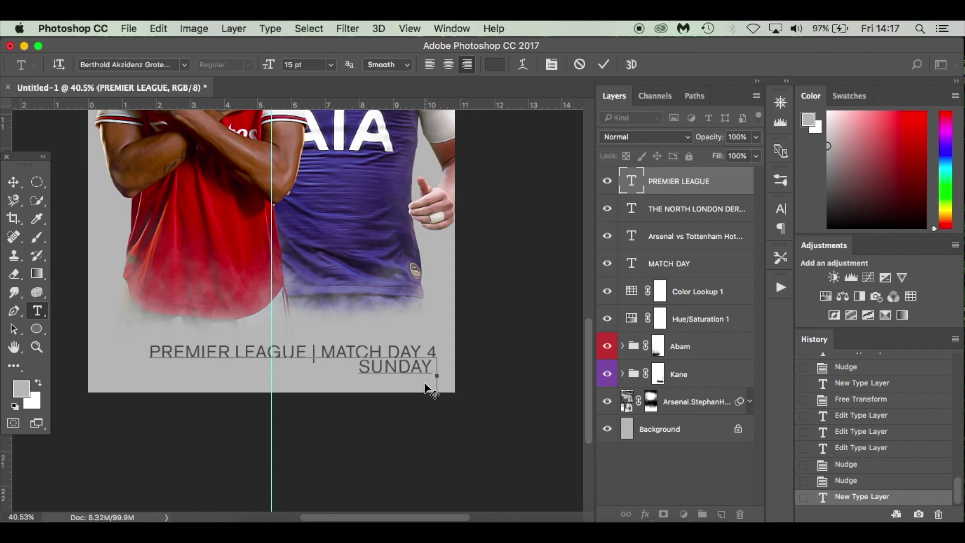
type(" 1st")
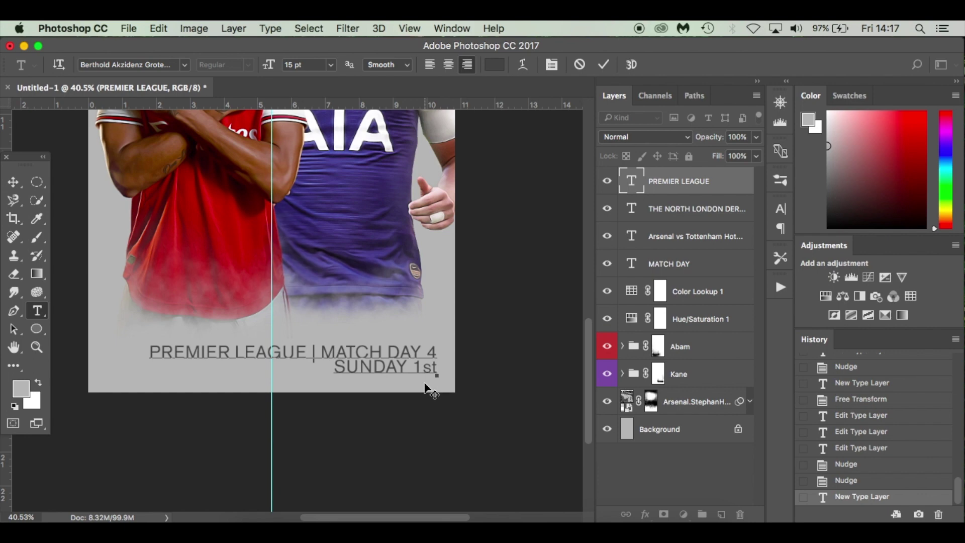
type(" SEP")
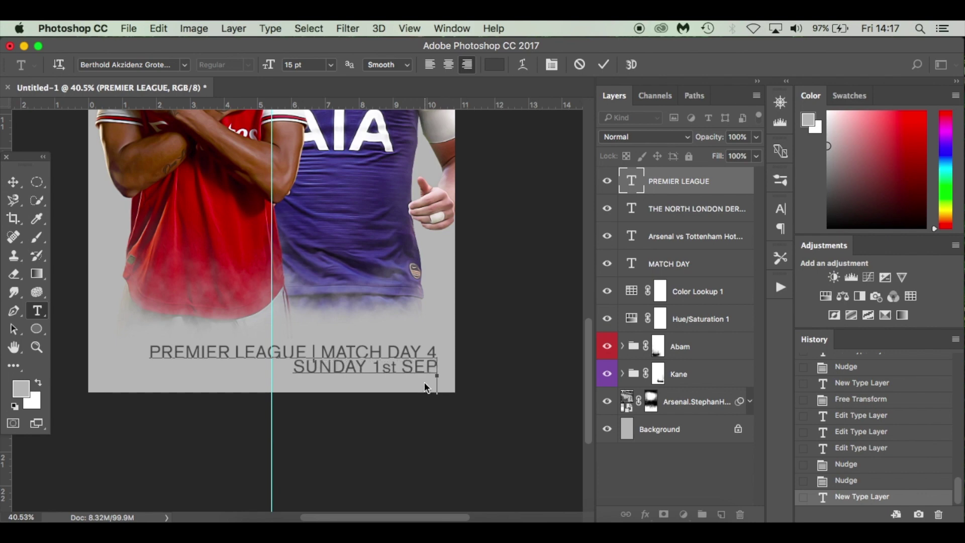
type("TEMBER ")
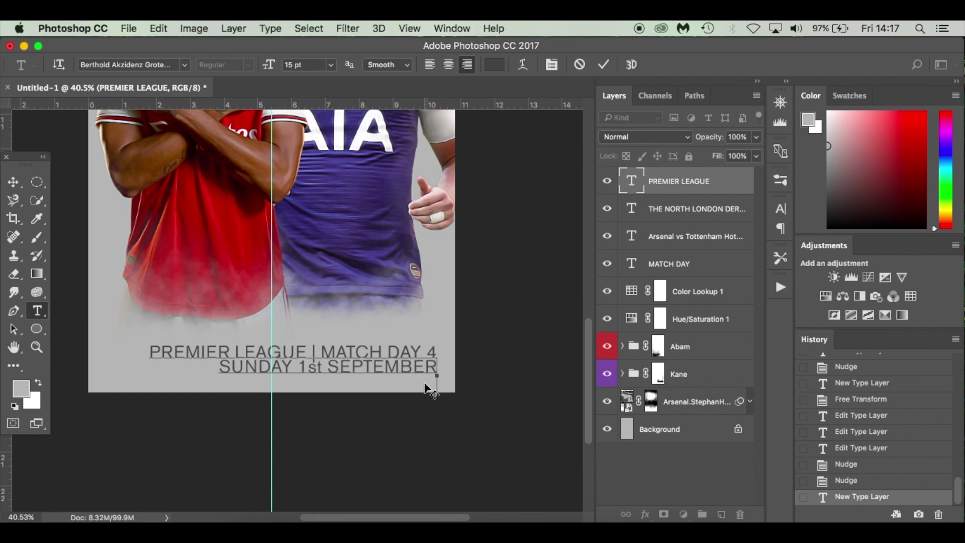
type("2019 | ")
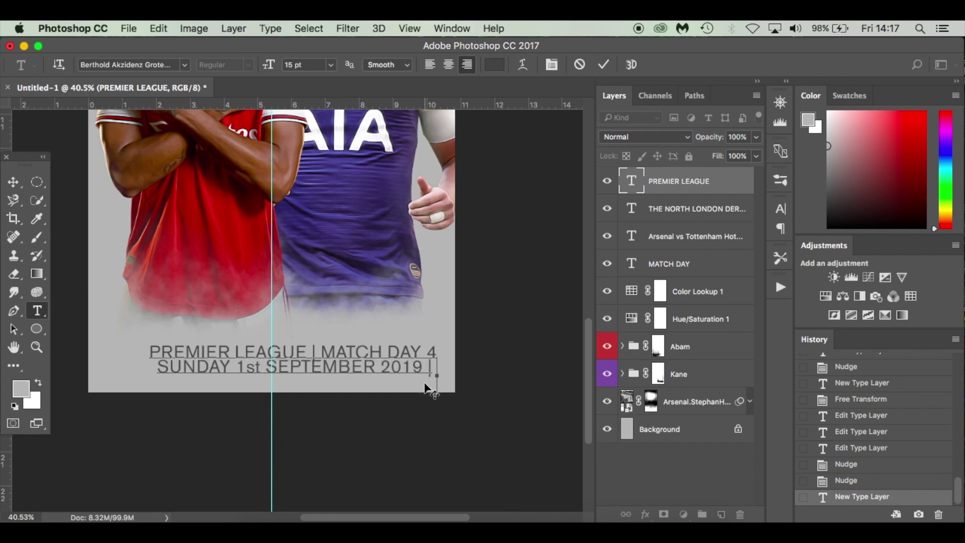
type("EMIRAT")
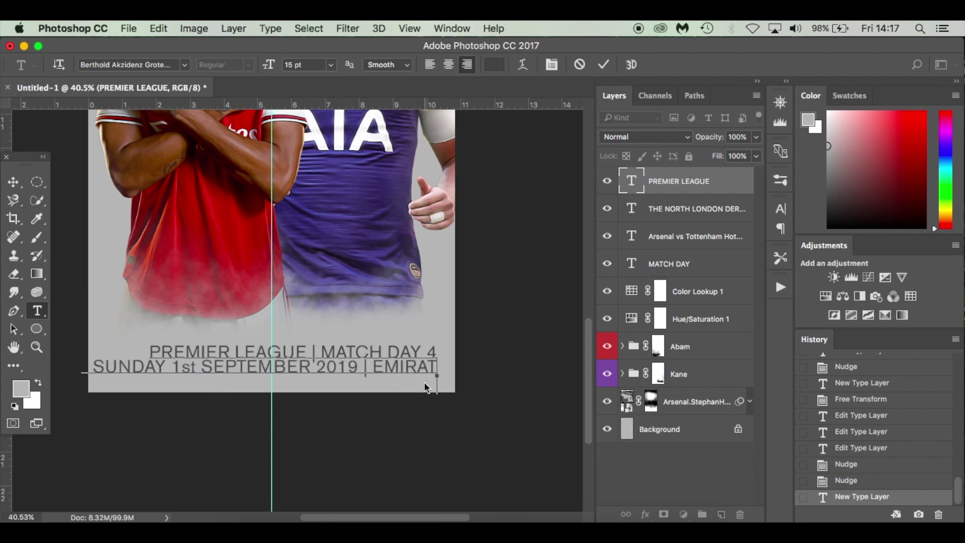
type("ES STADIUM")
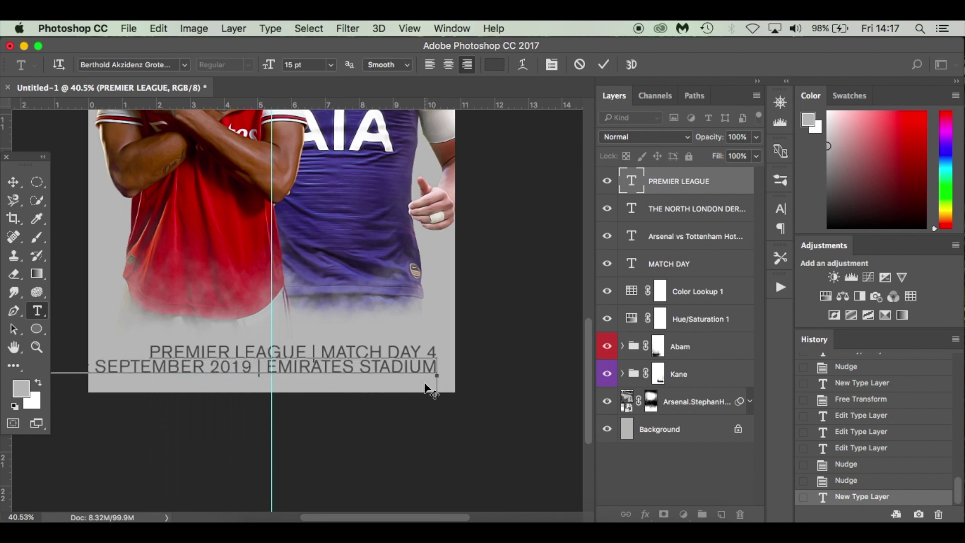
Set the font size of both lines of the match details text to 10 pt
key("super+a")
left_click(296, 66)
type("10")
key("Return")
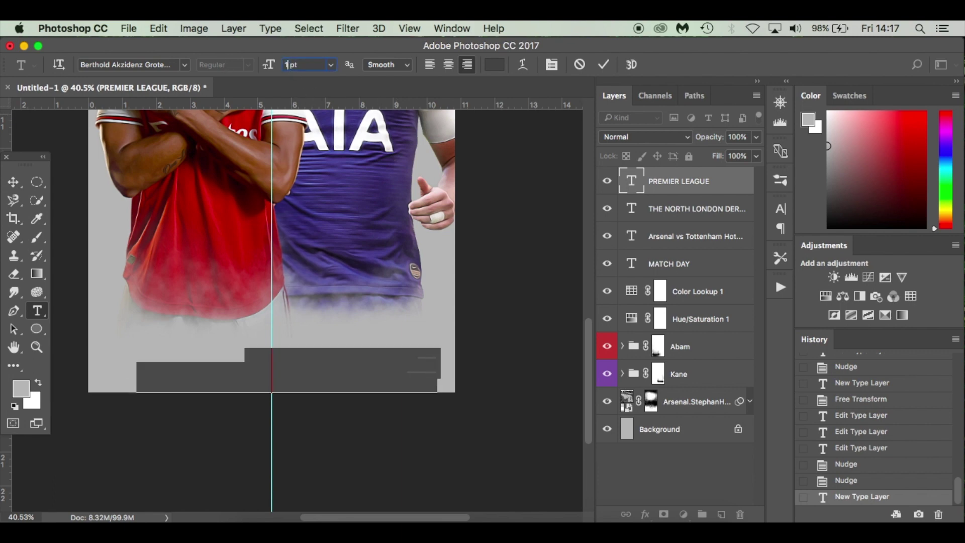
left_click(358, 367)
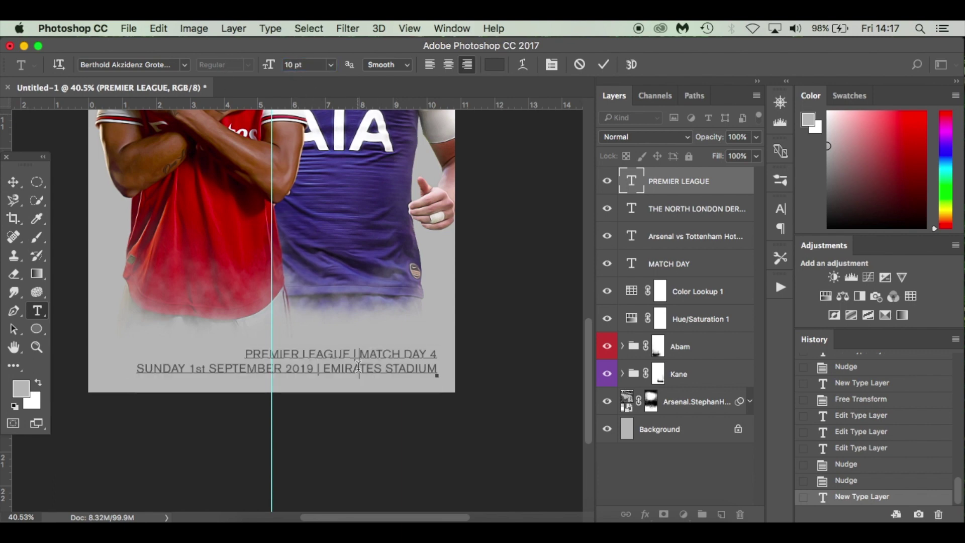
Increase the leading of the two match details lines to 15 pt and commit the text edit
key("super+a")
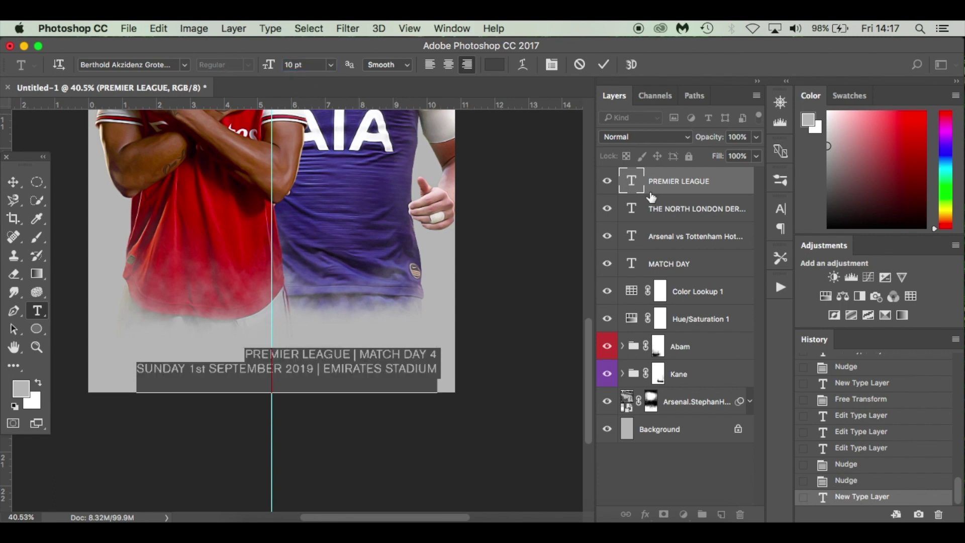
left_click(779, 211)
left_click_drag(698, 250, 699, 246)
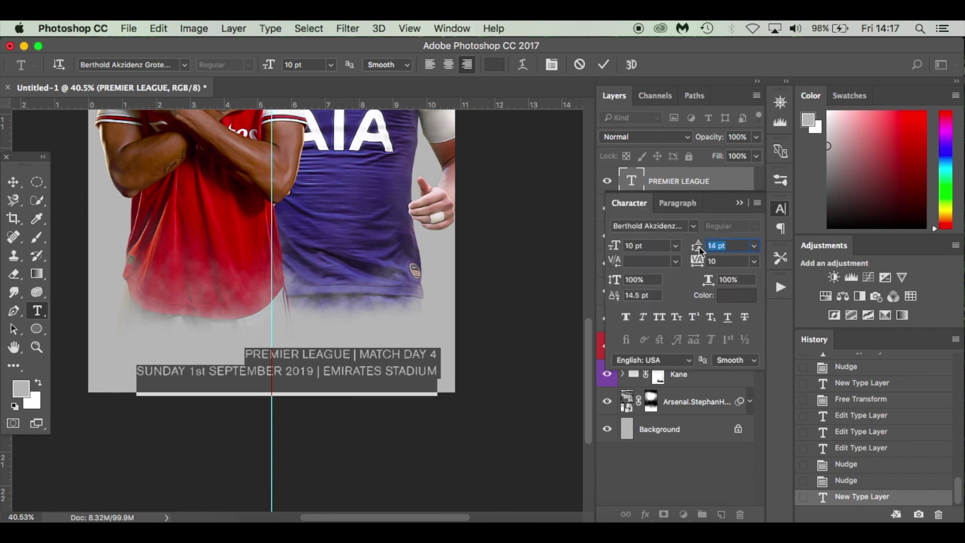
left_click_drag(698, 246, 700, 246)
left_click(412, 363)
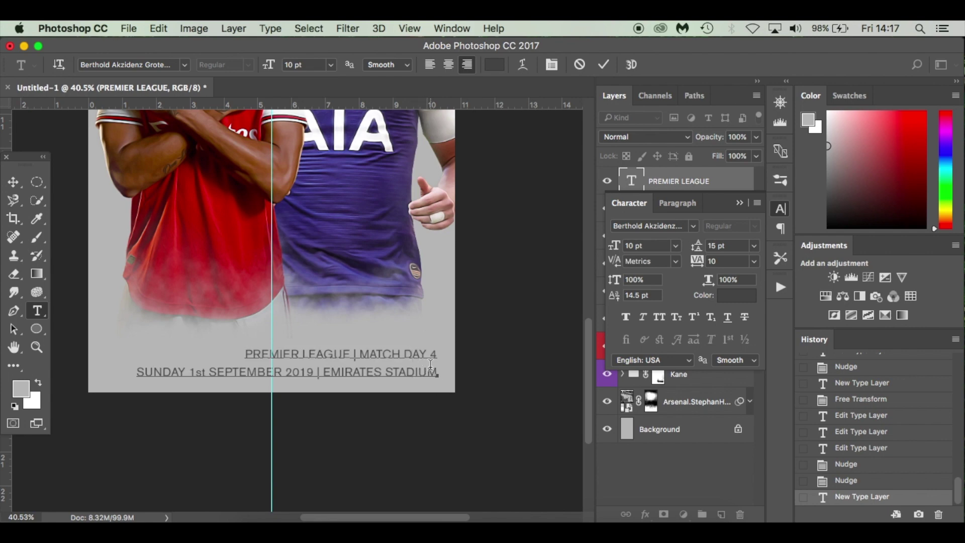
left_click(14, 181)
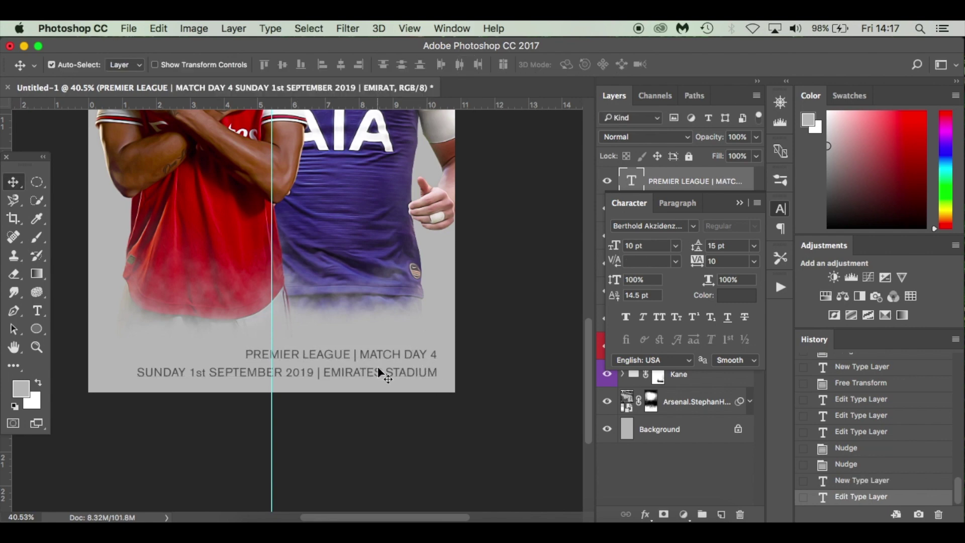
Place a vertical guide along the right edge of the "MATCH DAY" title
scroll(381, 374, "up", 10)
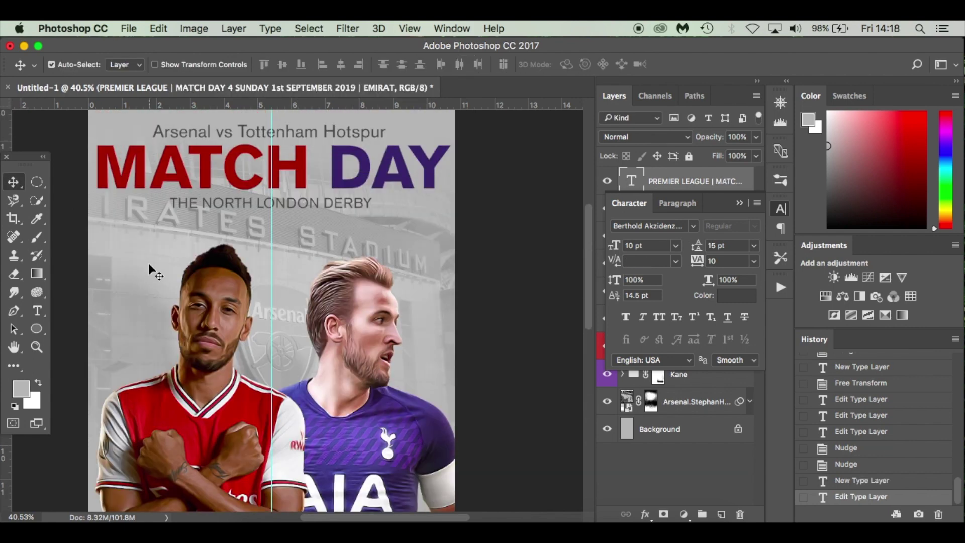
left_click(409, 183)
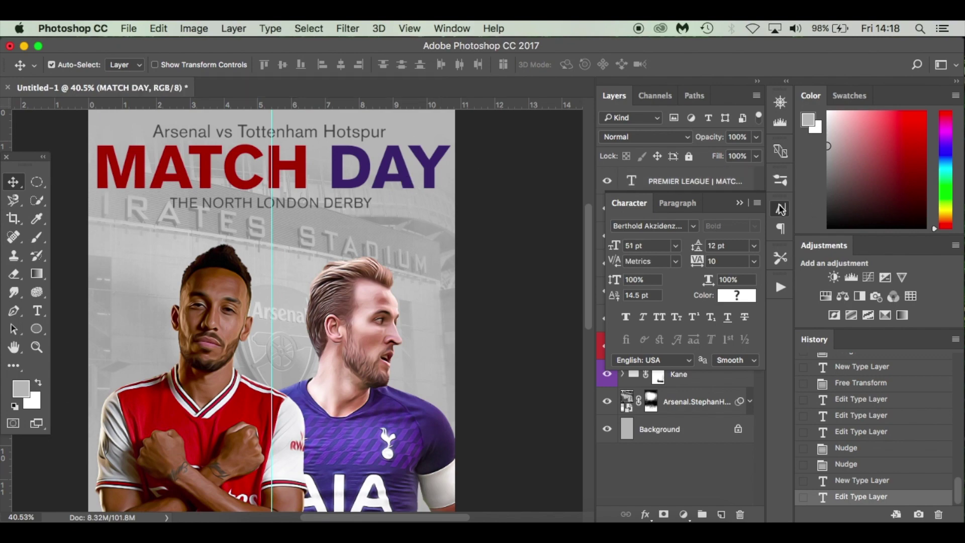
left_click(739, 202)
left_click_drag(6, 128, 451, 148)
Align the right edge of the match details text with the new guide, raise it slightly, and hide the guides
scroll(448, 246, "down", 4)
scroll(448, 246, "down", 3)
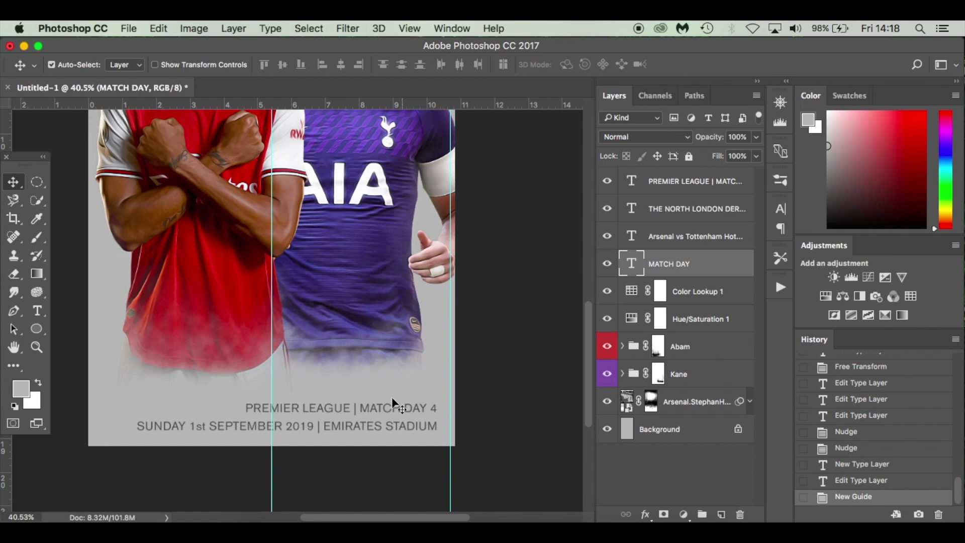
left_click(699, 190)
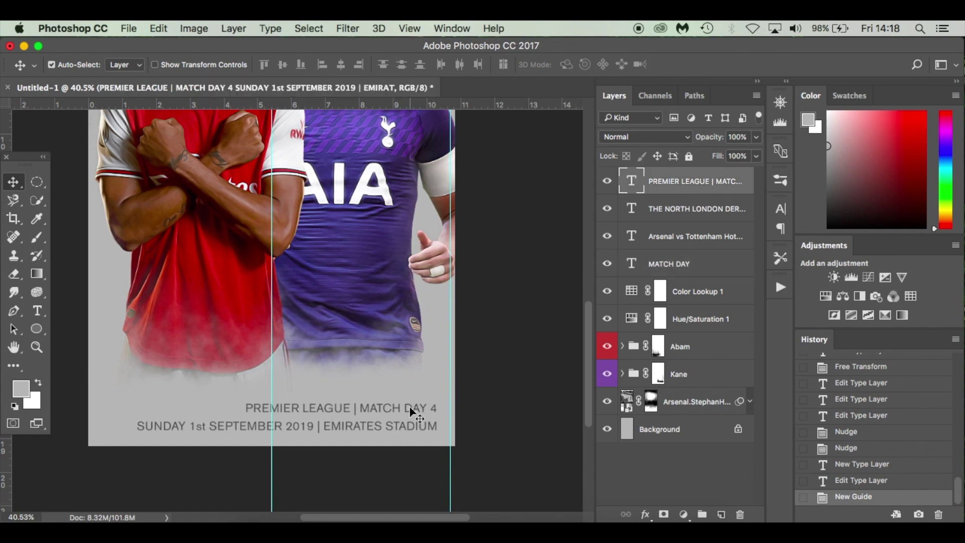
mouse_move(406, 409)
left_mouse_down()
mouse_move(417, 347)
mouse_move(417, 403)
left_mouse_up()
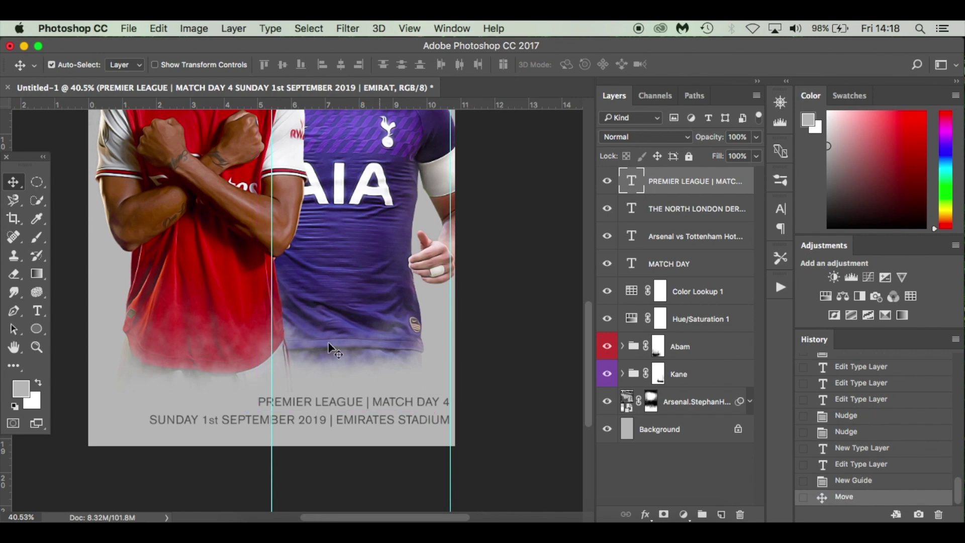
key("super+semicolon")
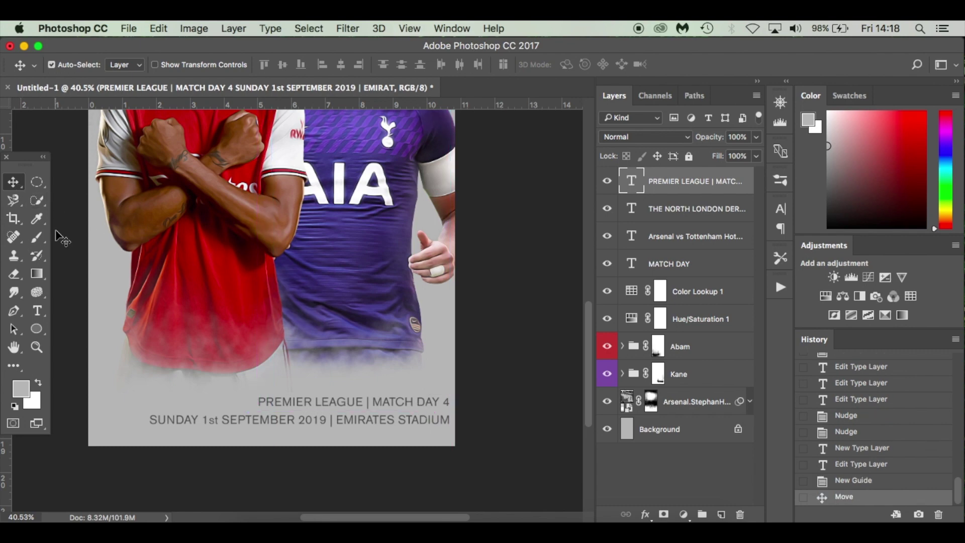
key("super+0")
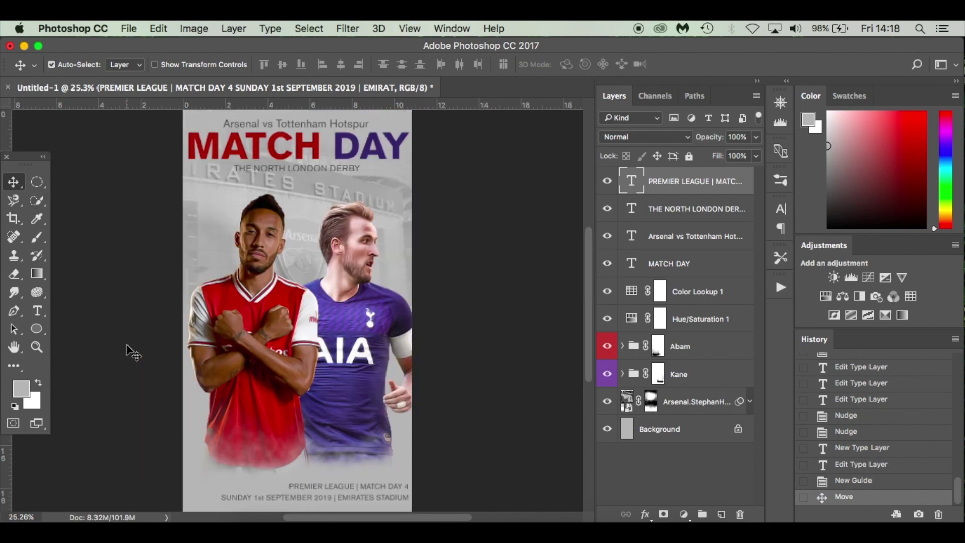
Shift the match details text slightly left, away from the poster's right edge
key("super+equal")
scroll(248, 463, "down", 5)
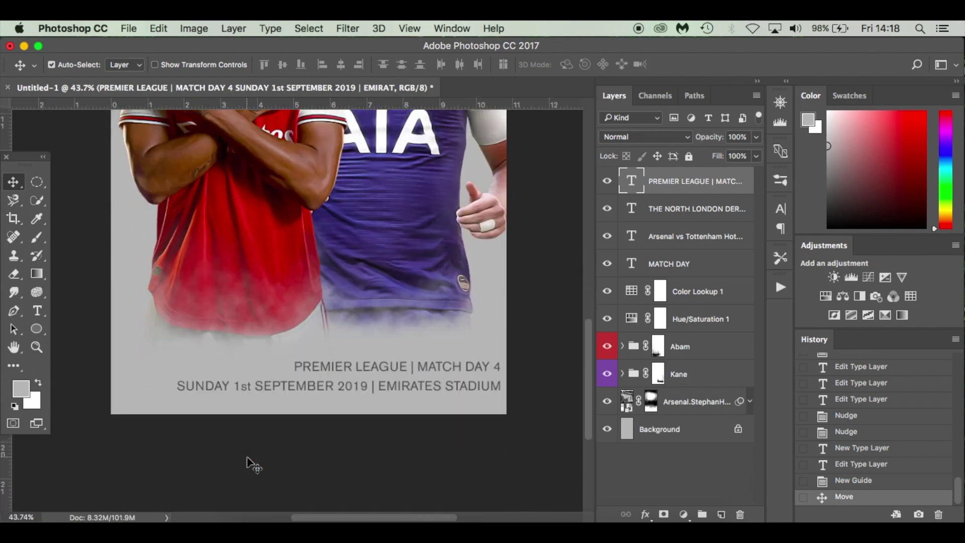
mouse_move(347, 388)
left_mouse_down()
mouse_move(321, 385)
mouse_move(338, 388)
left_mouse_up()
Select both match details lines and confirm dark grey #444444 as their text color
double_click(375, 374)
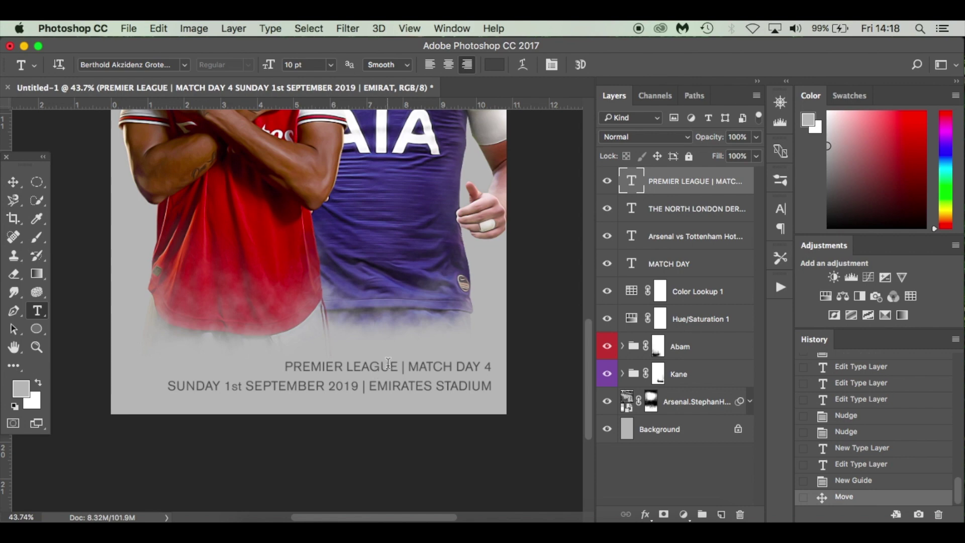
key("super+a")
left_click(494, 66)
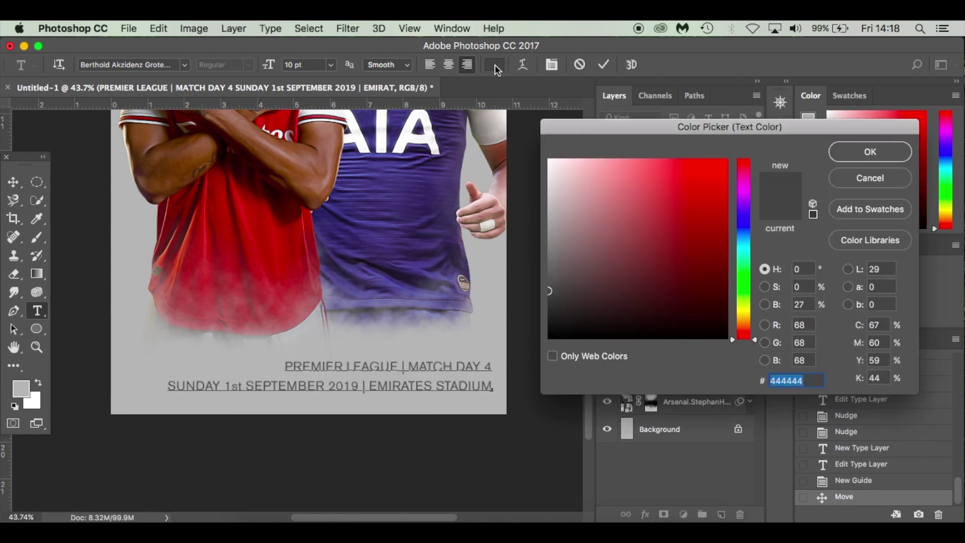
left_click(879, 151)
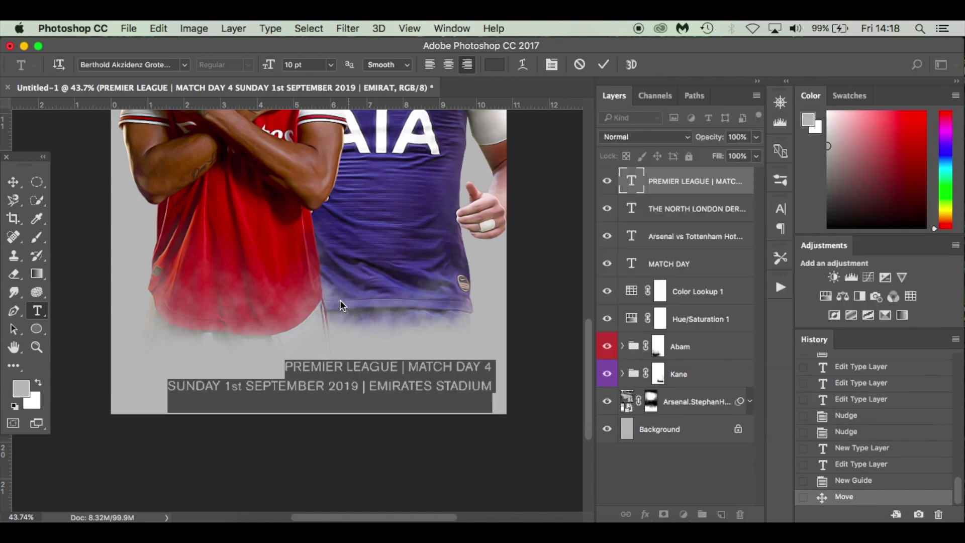
Finish editing the match details text, keeping its dark grey color
left_click(347, 366)
key("super+0")
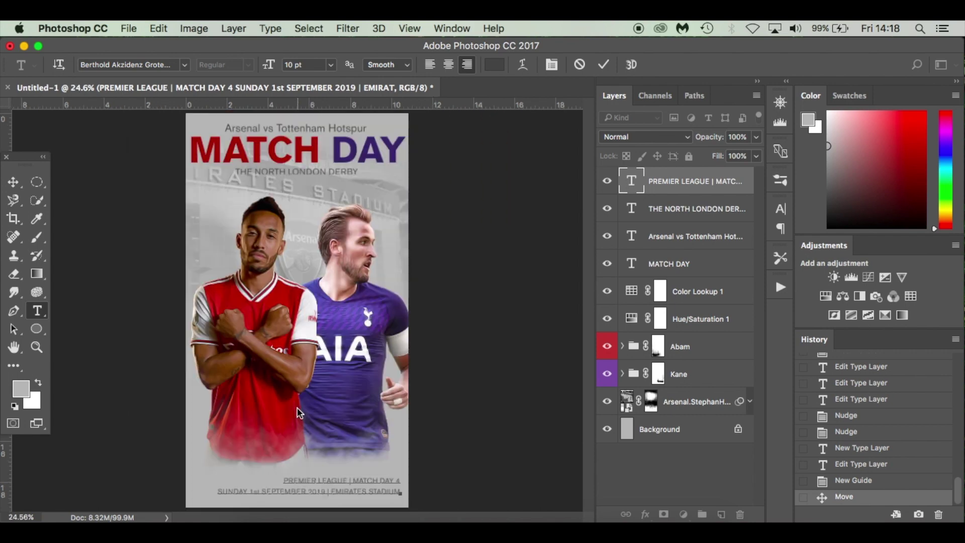
left_click(14, 182)
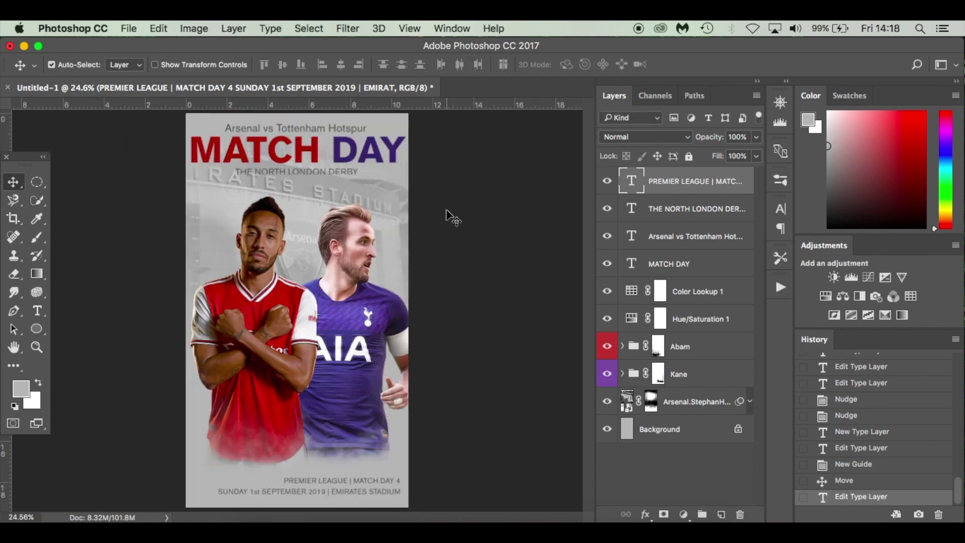
Stamp all visible layers into a new merged layer above the others and convert it to a smart object
key("super+alt+shift+e")
right_click(698, 181)
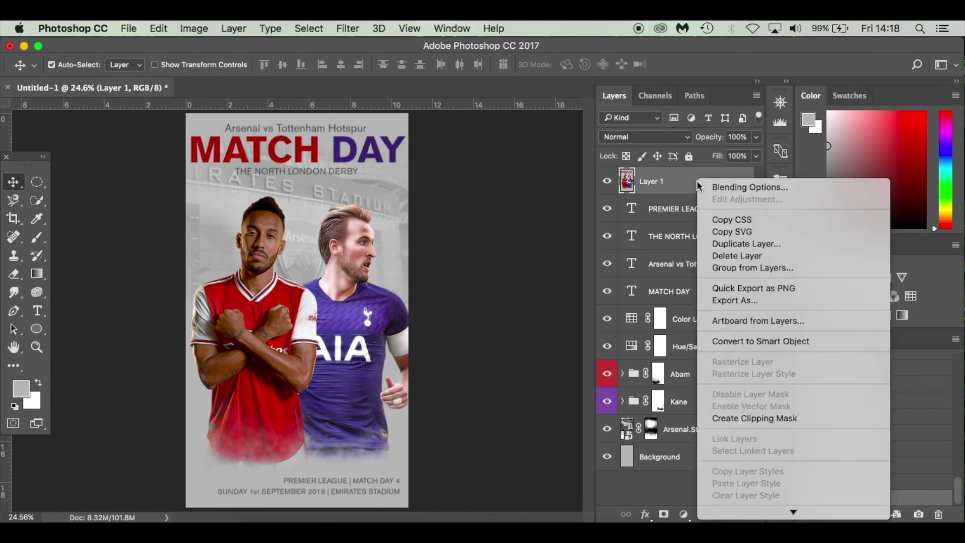
left_click(768, 341)
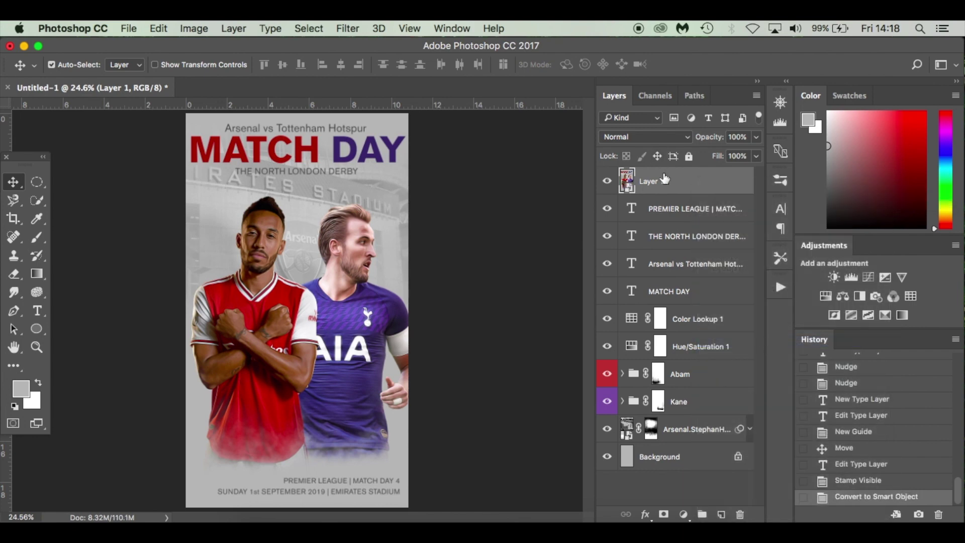
Apply the Add Noise filter to the merged smart object at 5%, Gaussian distribution, monochromatic
left_click(354, 28)
mouse_move(389, 241)
left_click(551, 237)
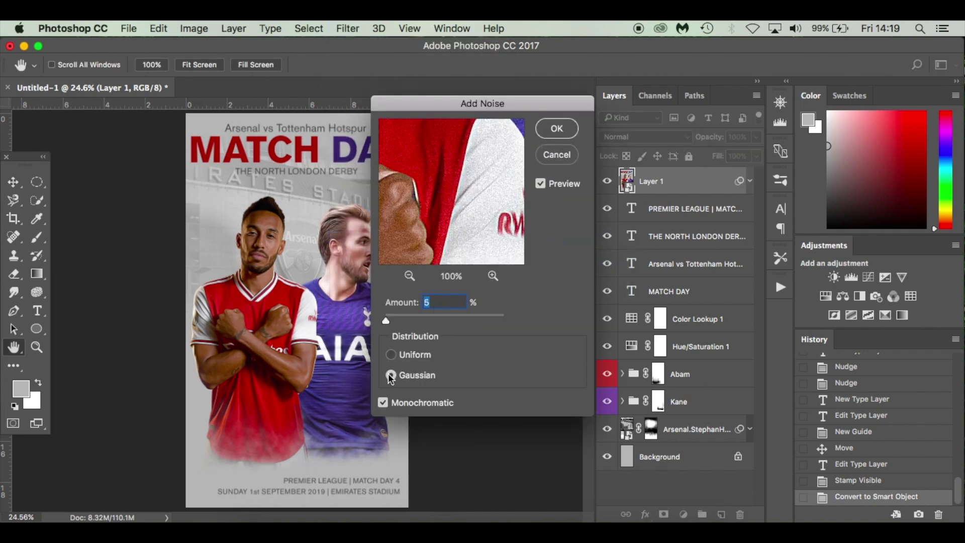
left_click(564, 131)
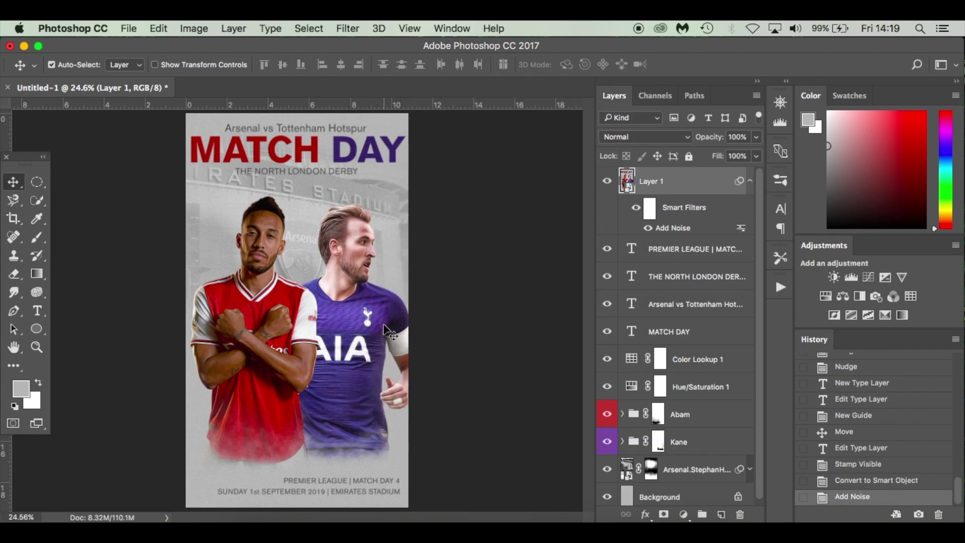
key("cmd+0")
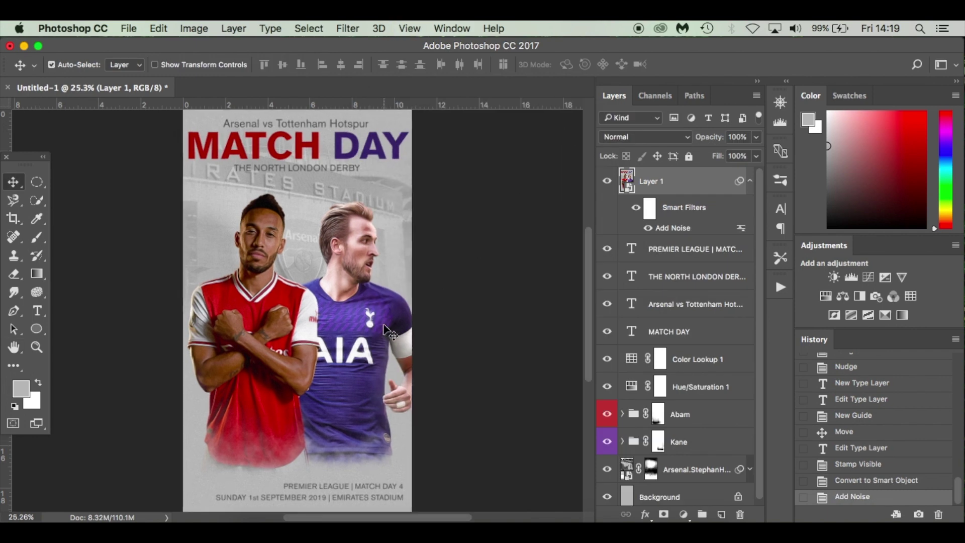